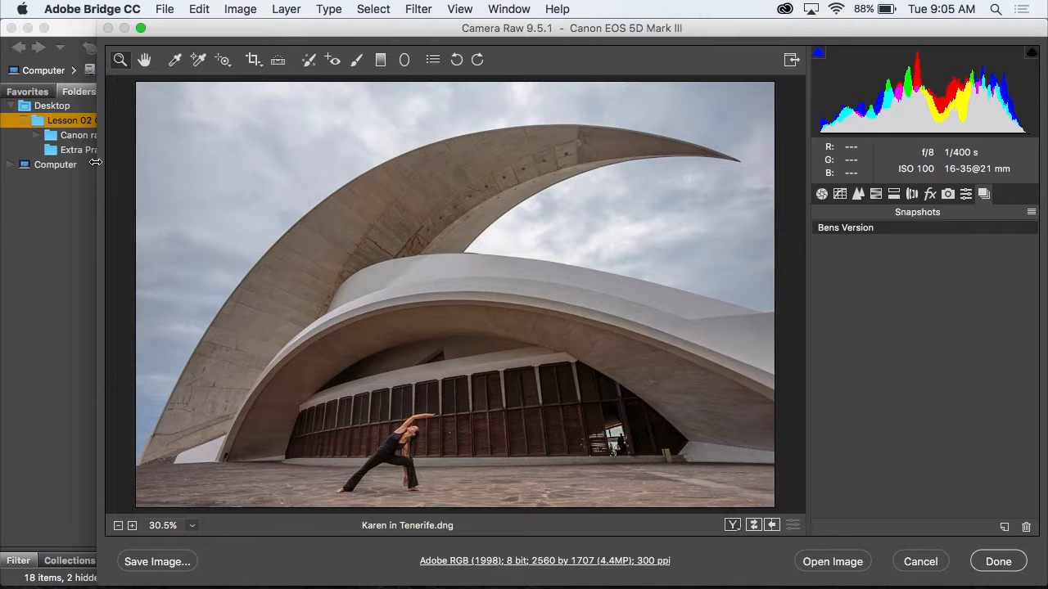
# Review the Basic adjustments of Karen in Tenerife.dng in Camera Raw, close it without saving, and deselect the image
pyautogui.moveTo(96, 162); pyautogui.dragTo(0, 162)
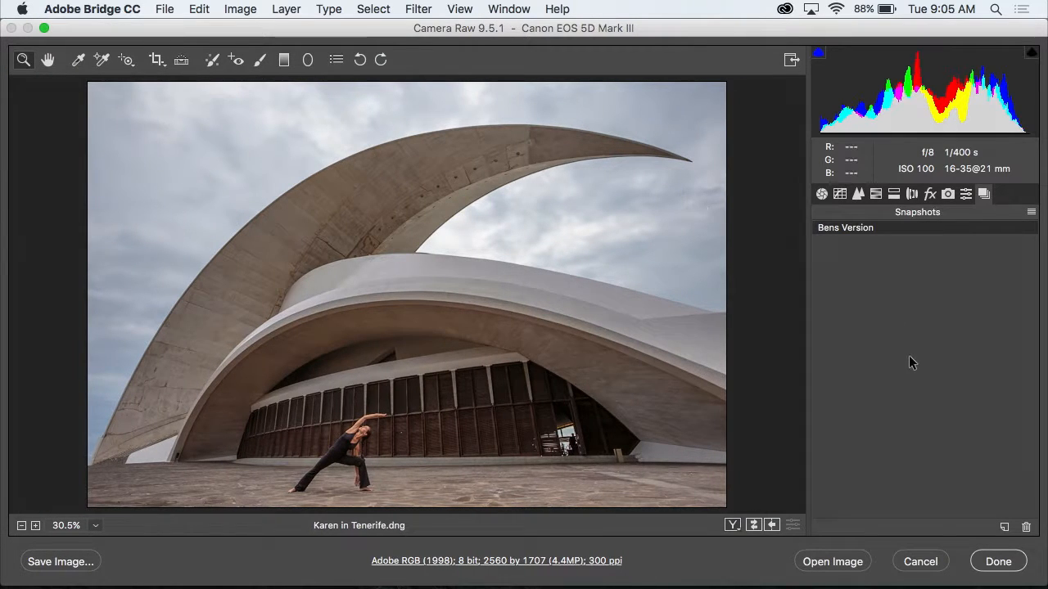
pyautogui.click(823, 194)
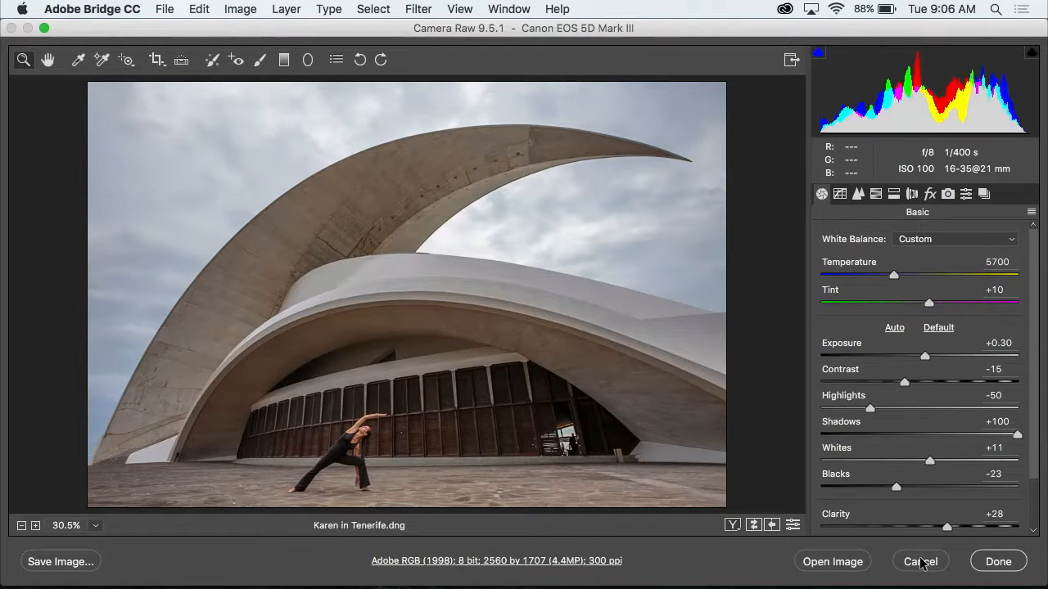
pyautogui.click(921, 561)
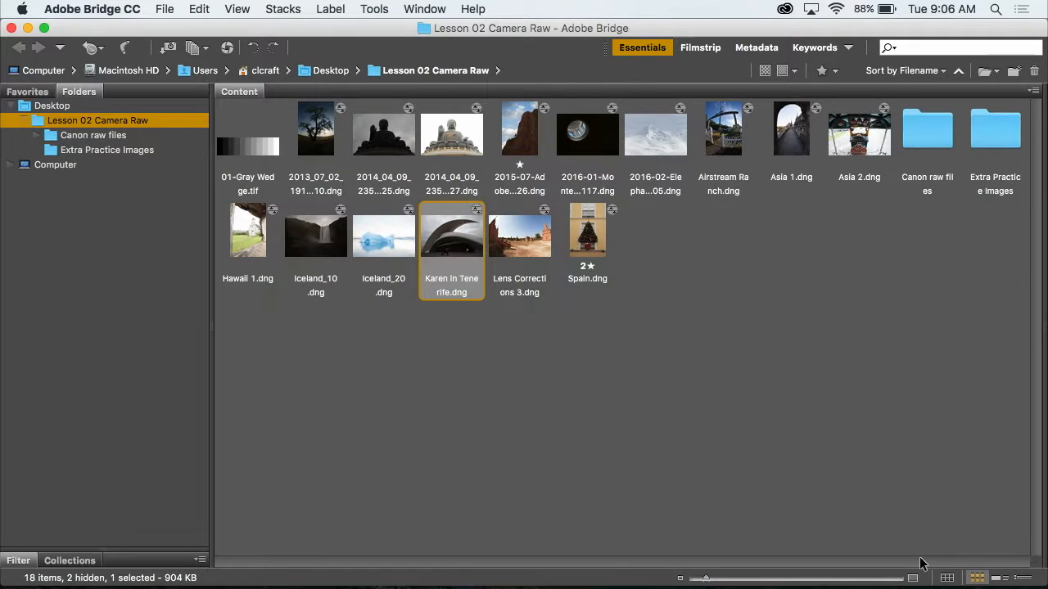
pyautogui.click(636, 400)
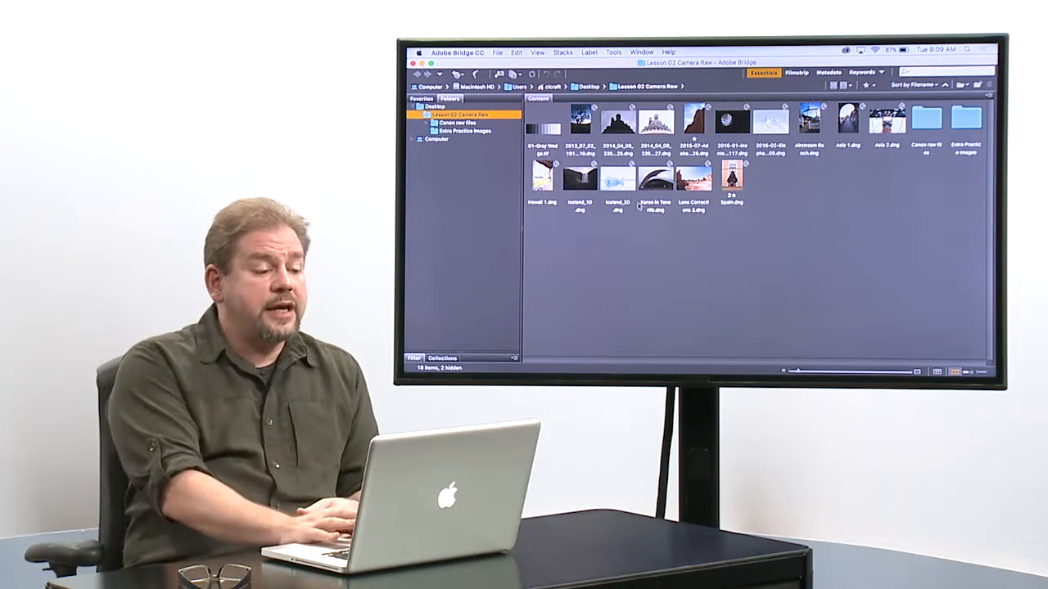
# Open the 2013 Palouse tree, 2016 Elephant Island, Asia 2 and Iceland_20 images together in Camera Raw
pyautogui.click(581, 123)
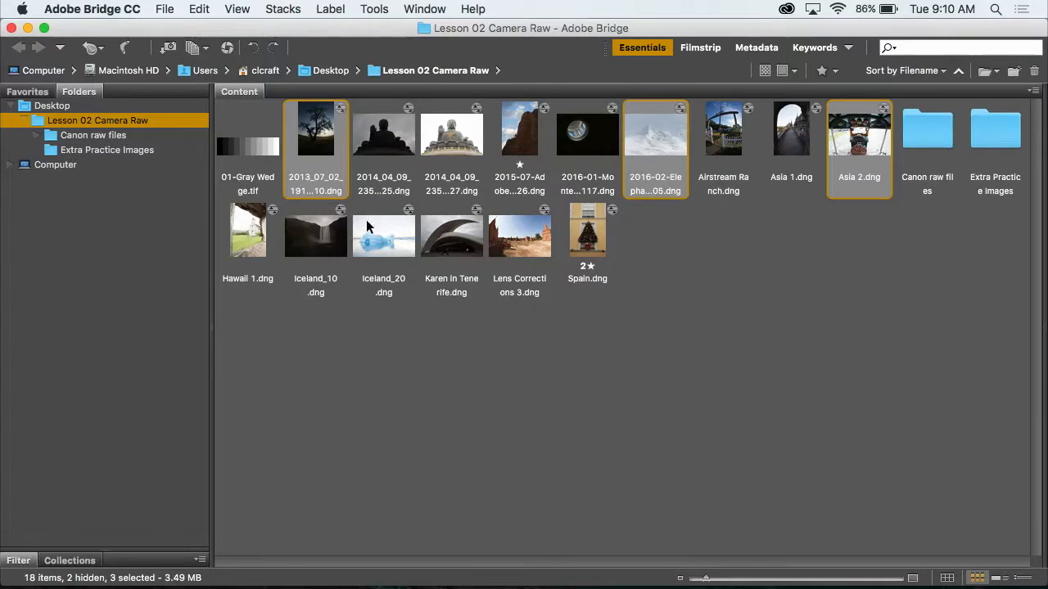
pyautogui.keyDown('super'); pyautogui.click(370, 236); pyautogui.keyUp('super')
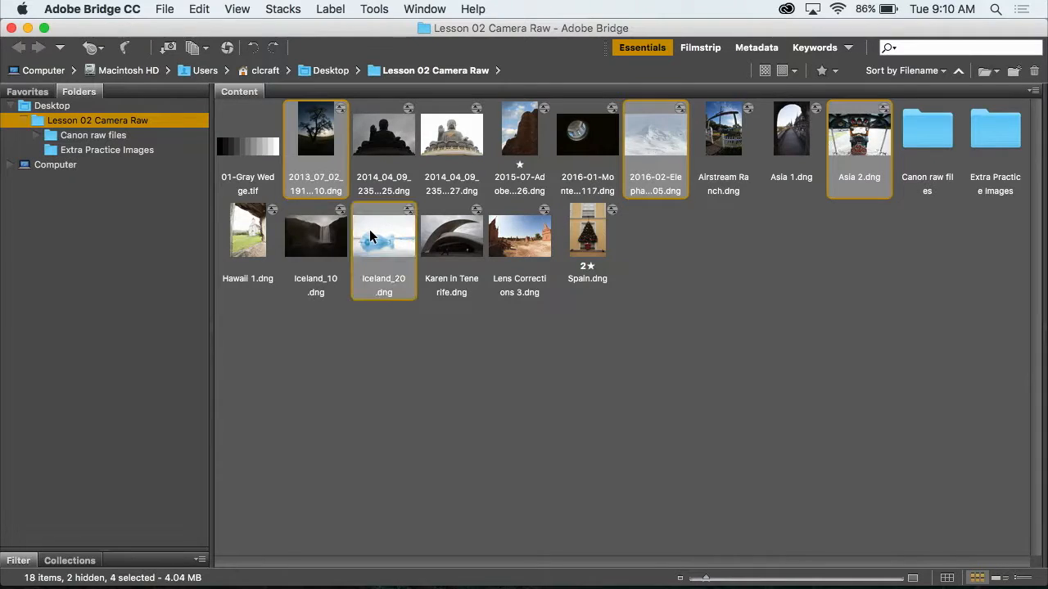
pyautogui.press('super+r')
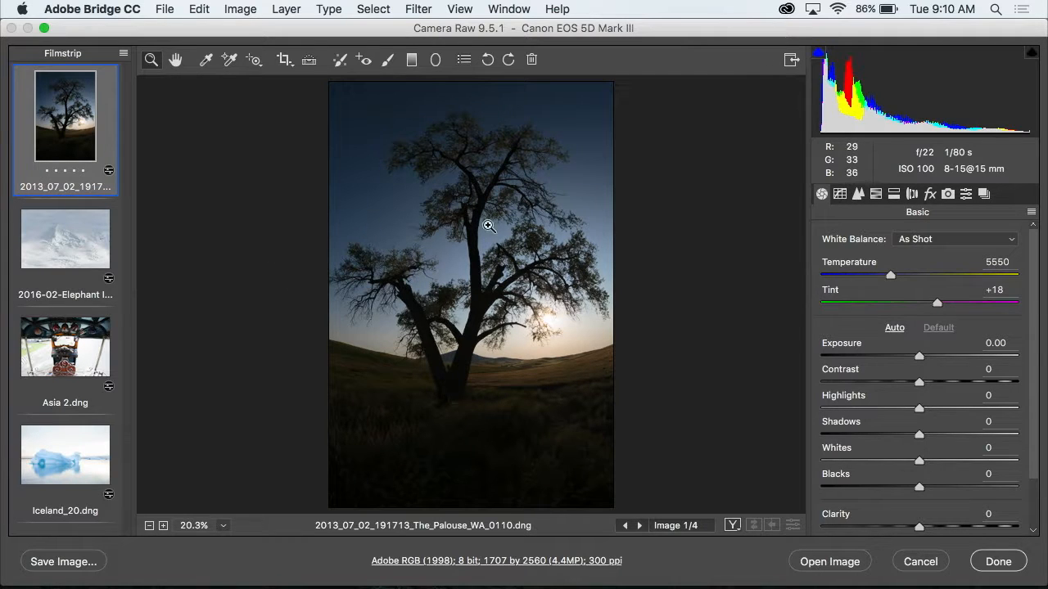
# Apply the saved snapshot to the Palouse tree image and to the Elephant Island mountain image
pyautogui.click(984, 194)
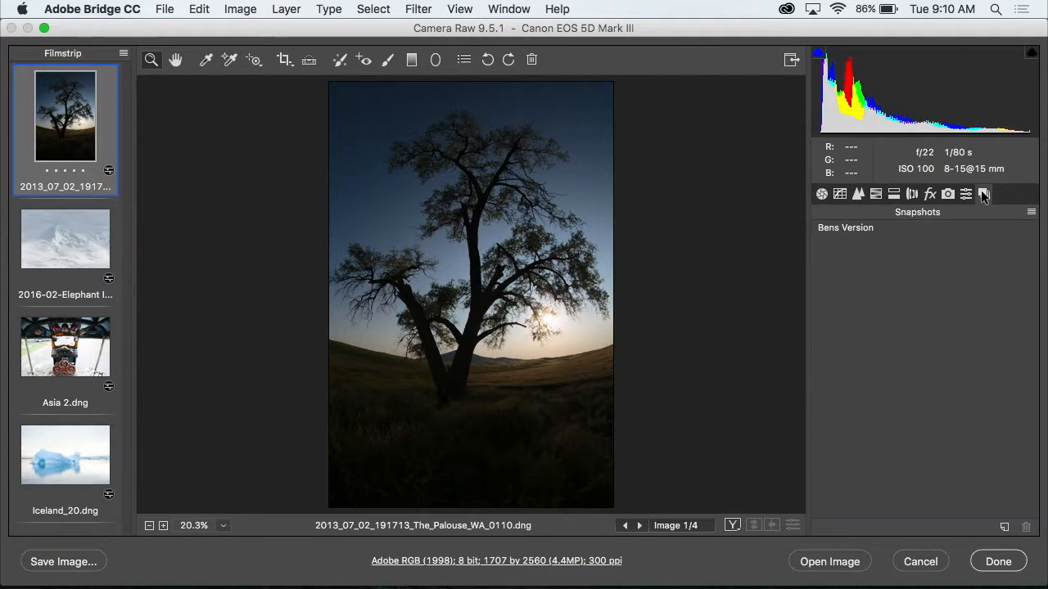
pyautogui.click(839, 227)
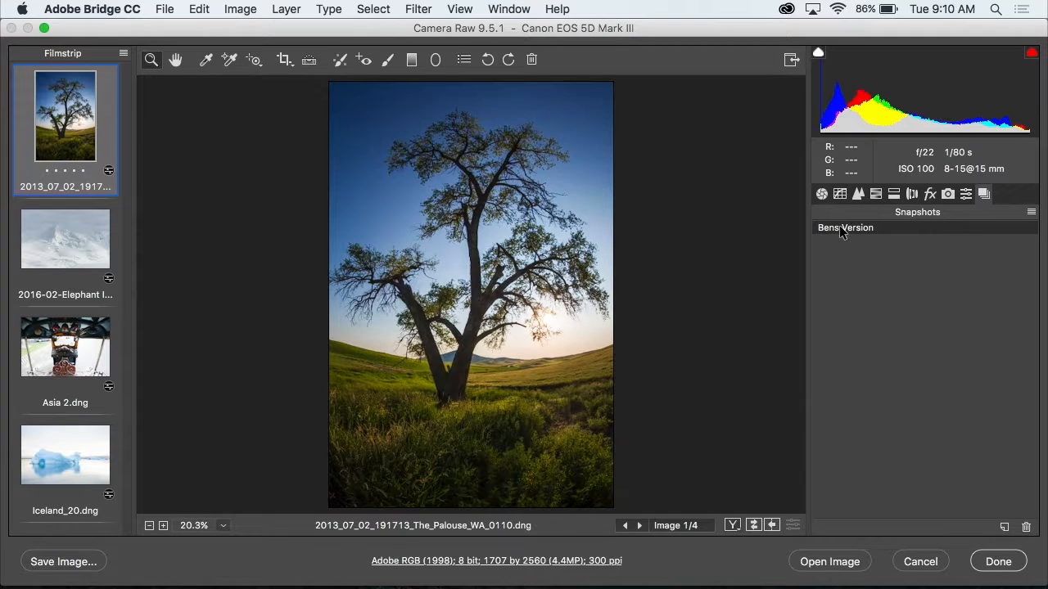
pyautogui.click(59, 248)
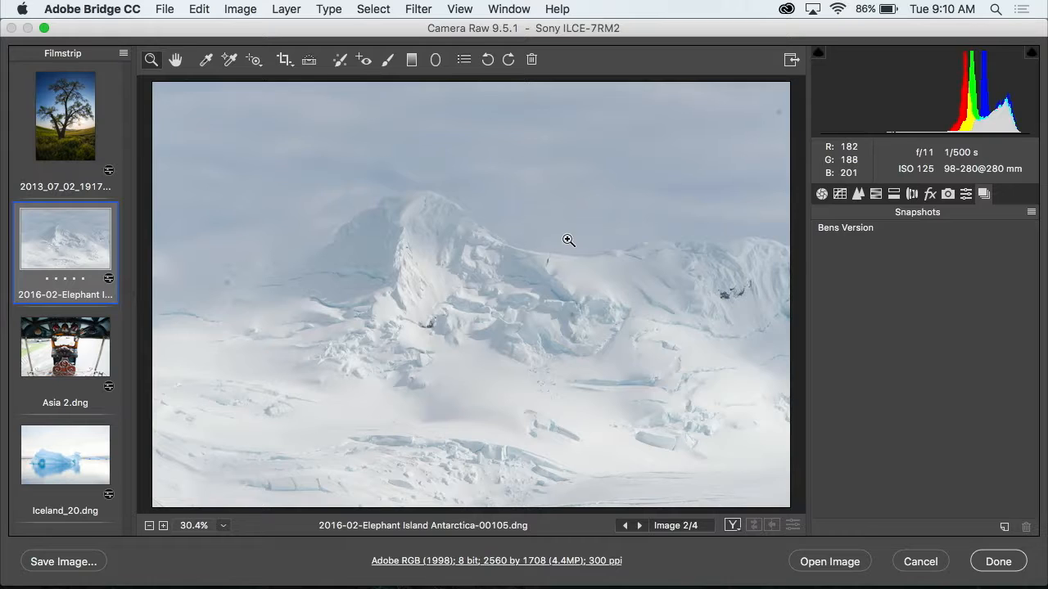
pyautogui.click(848, 223)
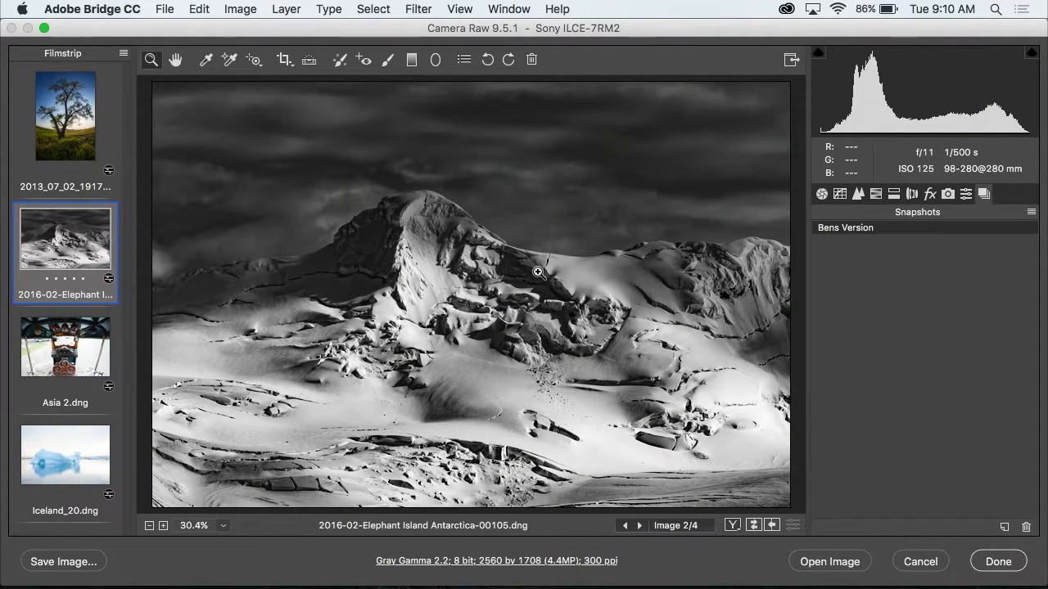
# Apply the saved snapshots to Asia 2.dng and Iceland_20.dng
pyautogui.click(74, 350)
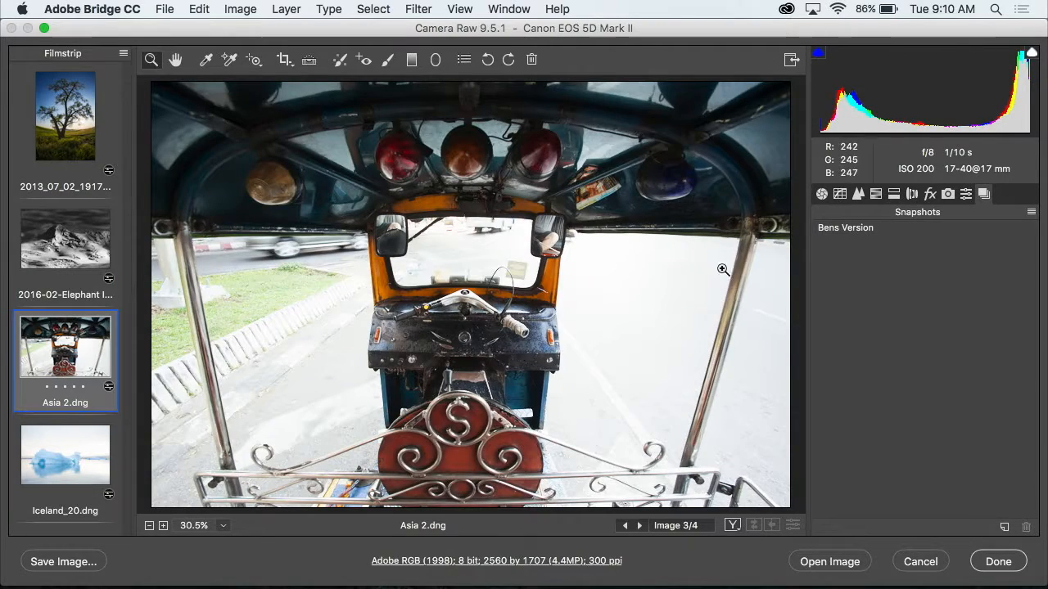
pyautogui.click(846, 228)
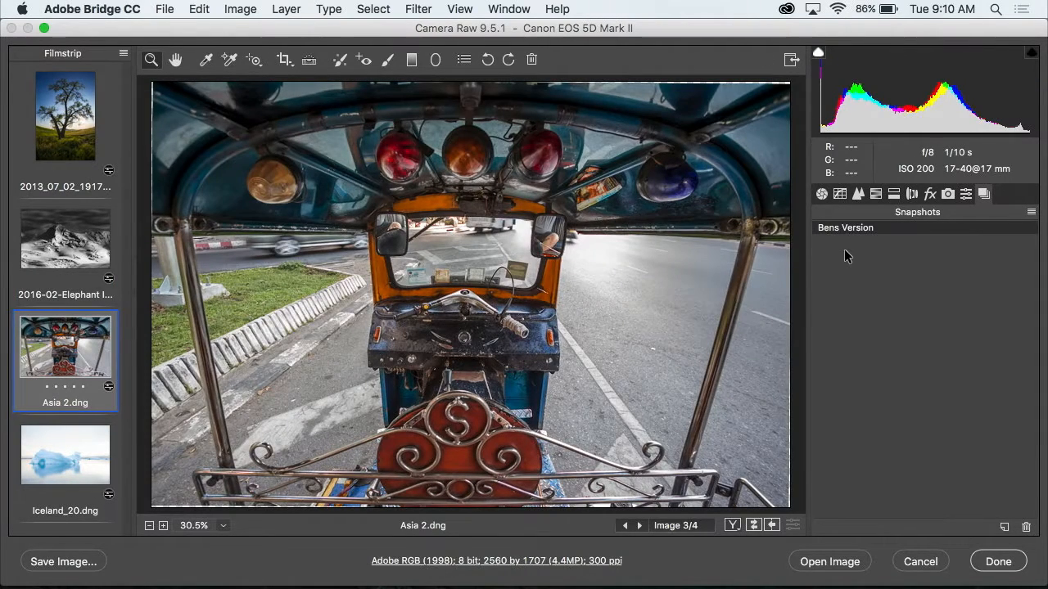
pyautogui.click(62, 473)
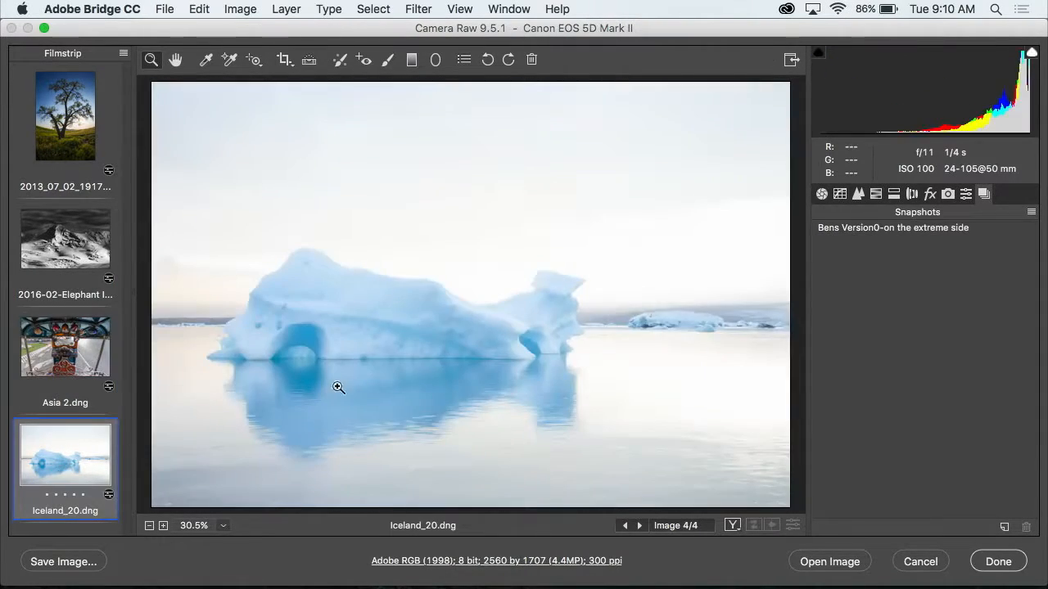
pyautogui.click(856, 226)
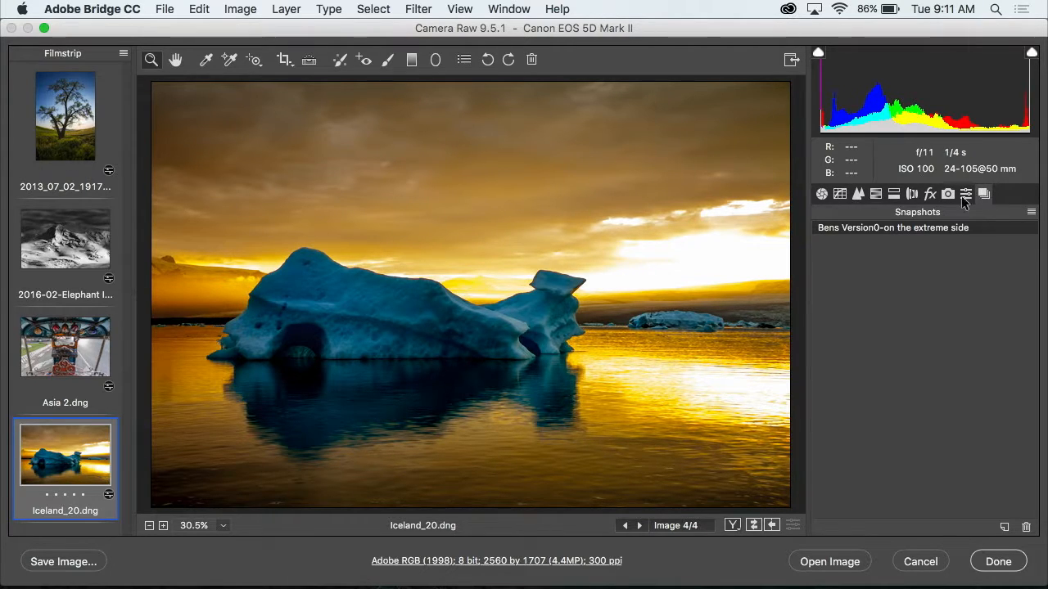
# Return to Asia 2.dng, then close Camera Raw and discard the changes to all four images
pyautogui.click(56, 364)
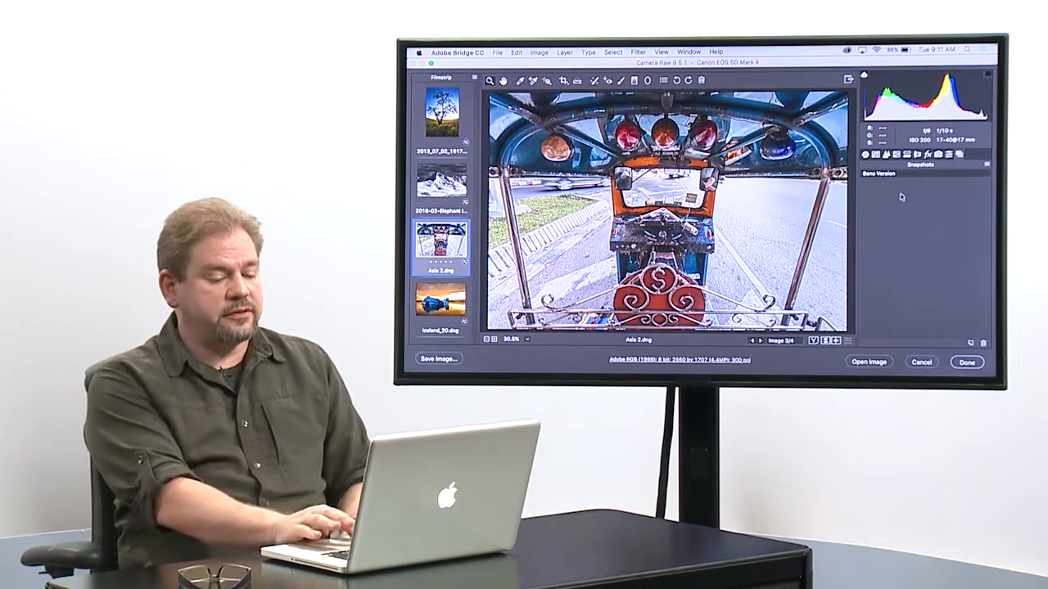
pyautogui.click(922, 361)
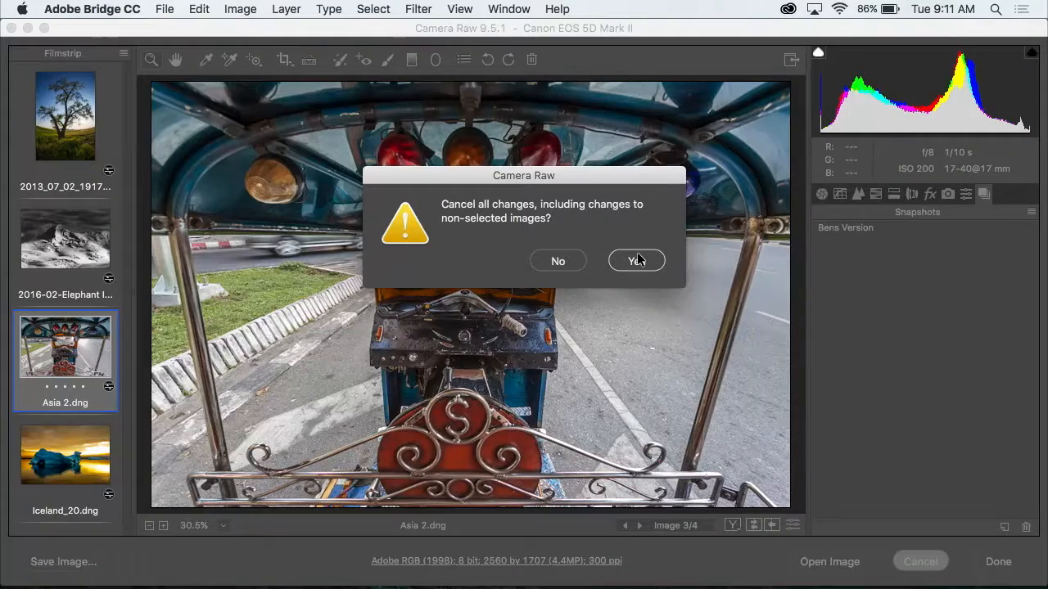
pyautogui.click(637, 260)
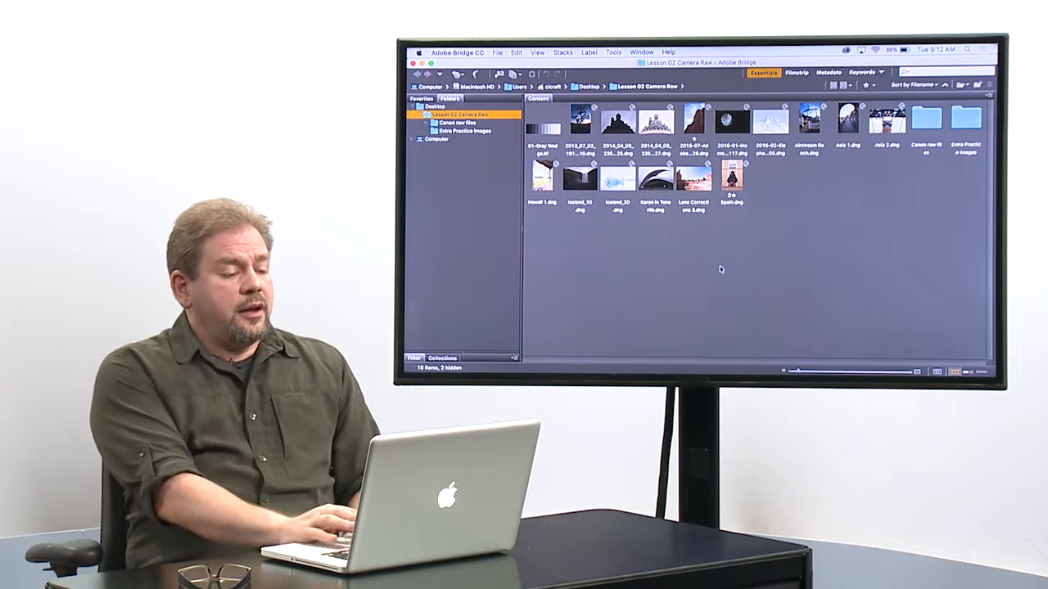
# Open the Palouse tree DNG in Photoshop's Camera Raw, cancel it, and return to Bridge
pyautogui.click(585, 127)
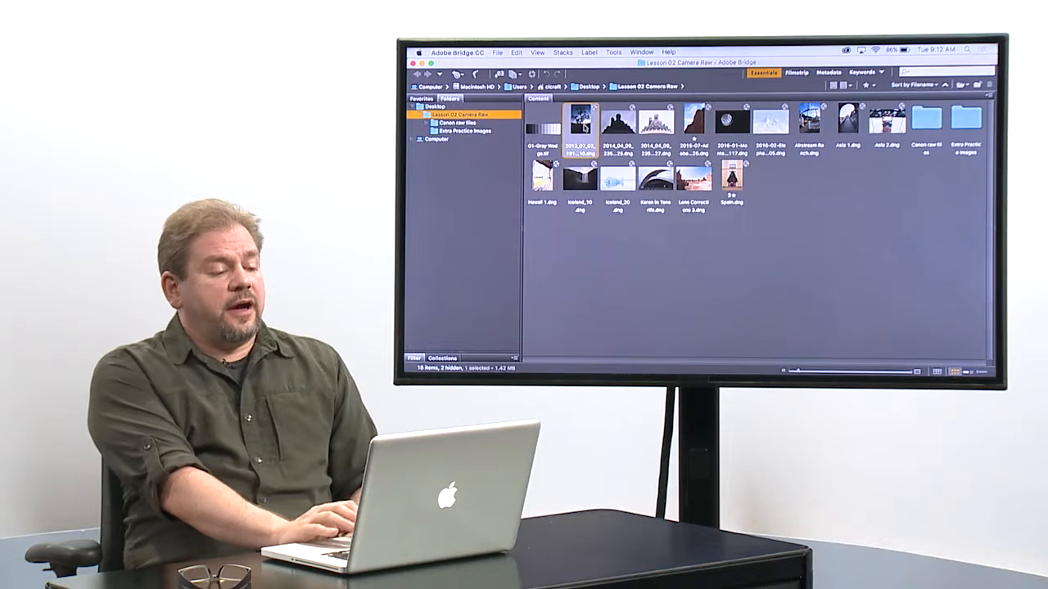
pyautogui.doubleClick(585, 127)
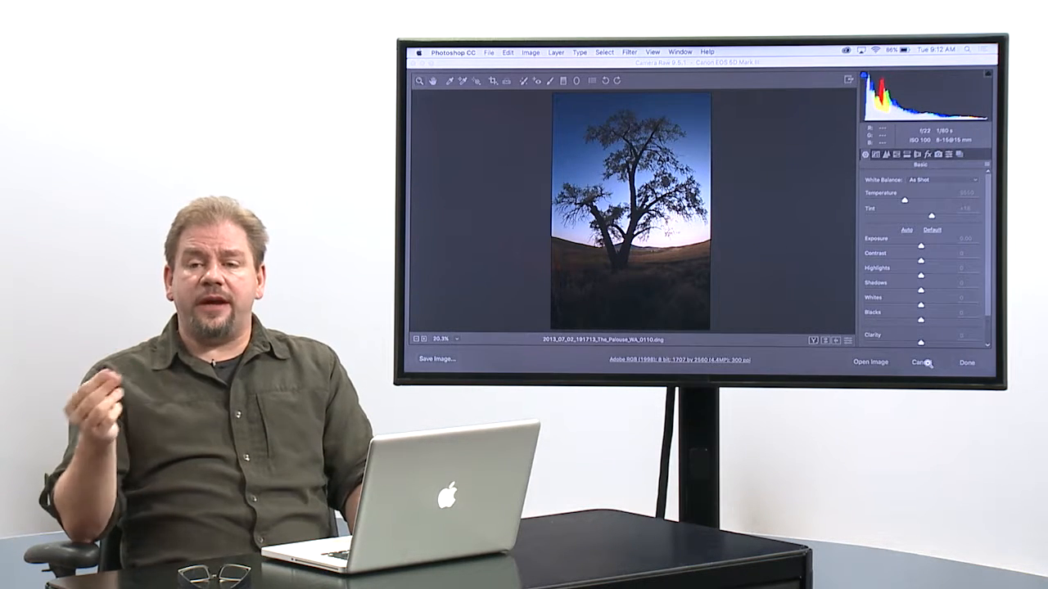
pyautogui.click(925, 363)
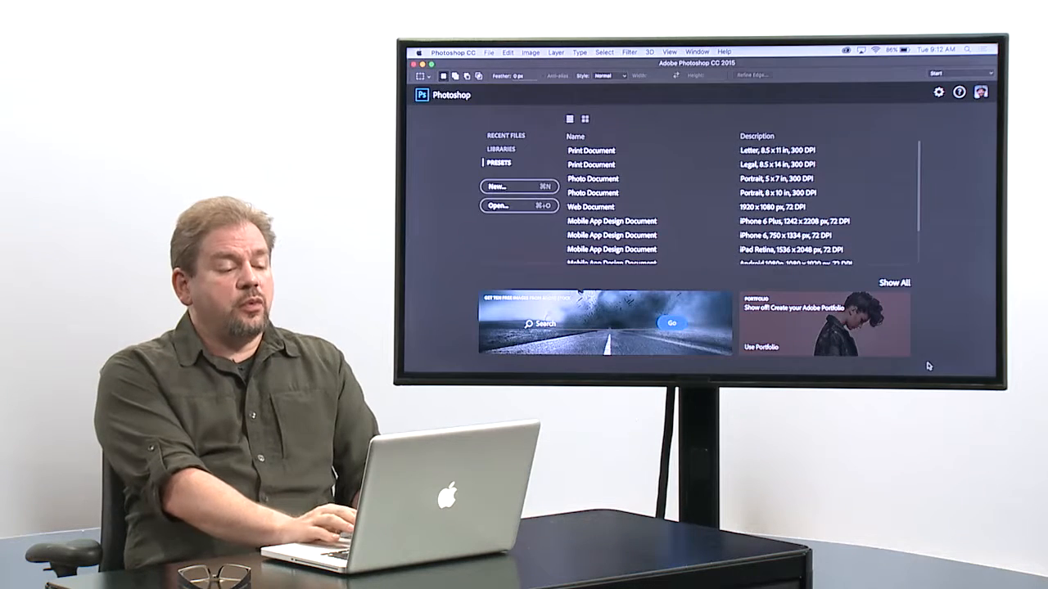
pyautogui.click(625, 364)
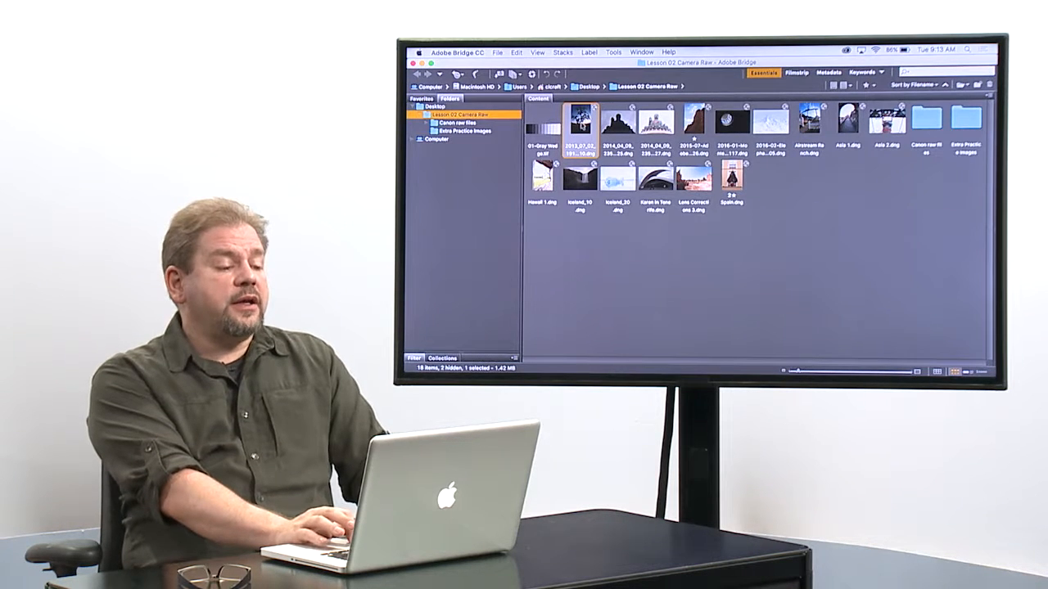
pyautogui.click(497, 52)
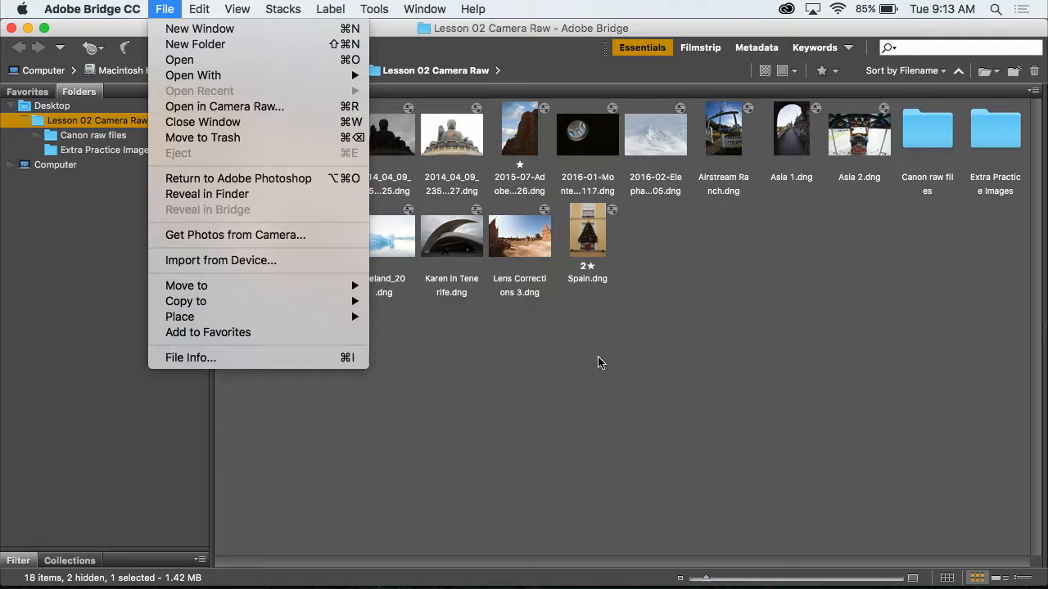
pyautogui.click(570, 351)
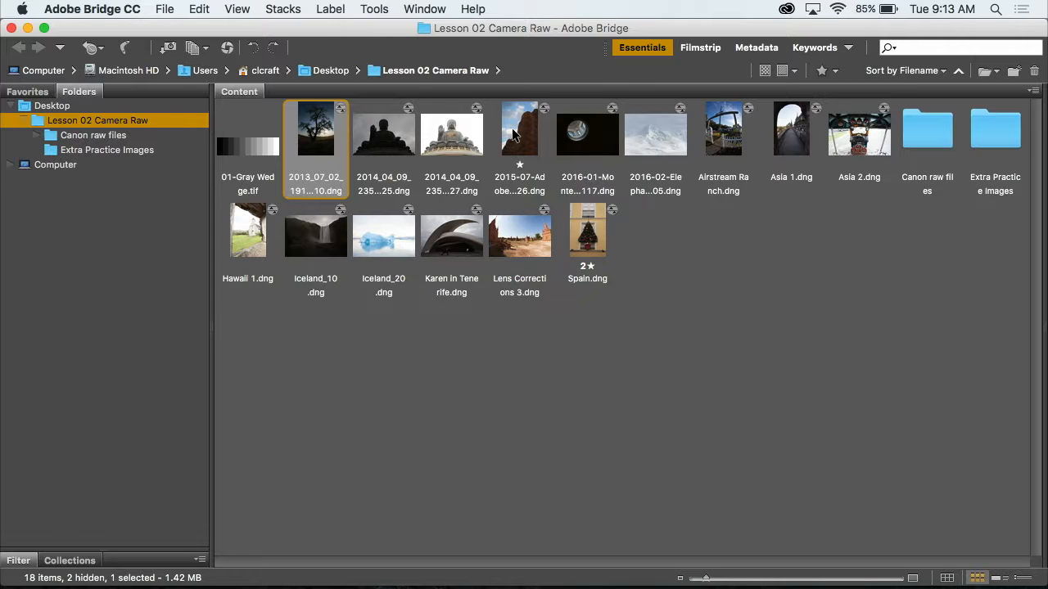
# Preview 01-Gray Wedge.tif full screen and return to the folder's thumbnails
pyautogui.click(261, 149)
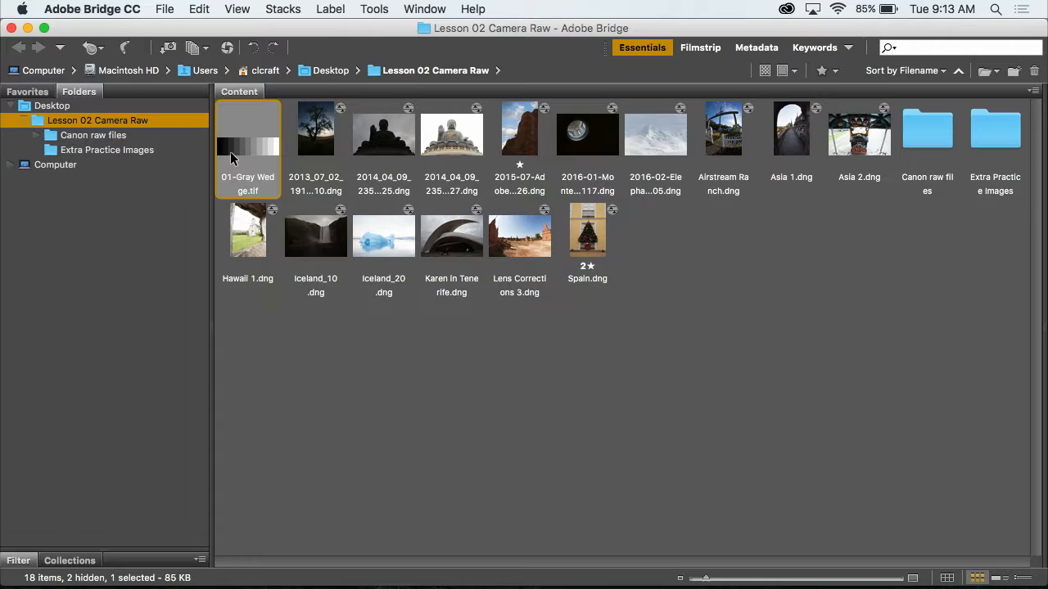
pyautogui.press('space')
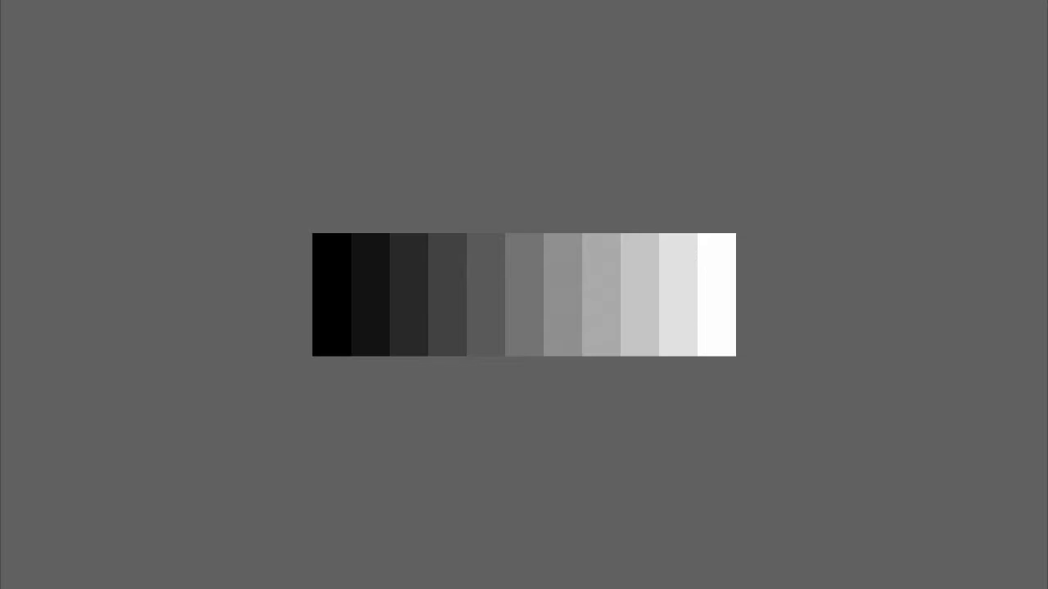
pyautogui.press('space')
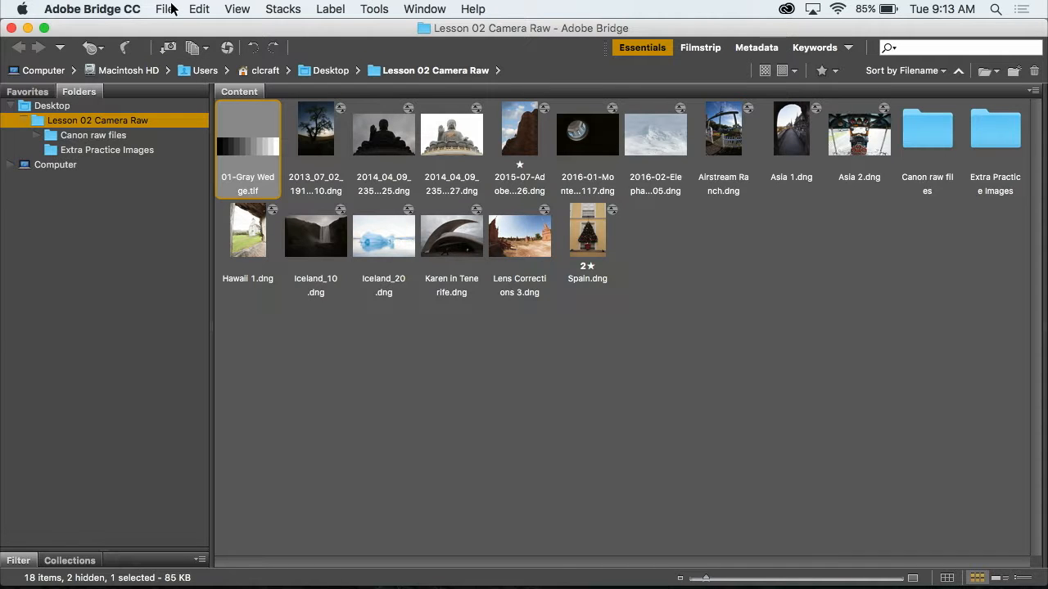
# Open 01-Gray Wedge.tif in Camera Raw from Bridge
pyautogui.click(166, 10)
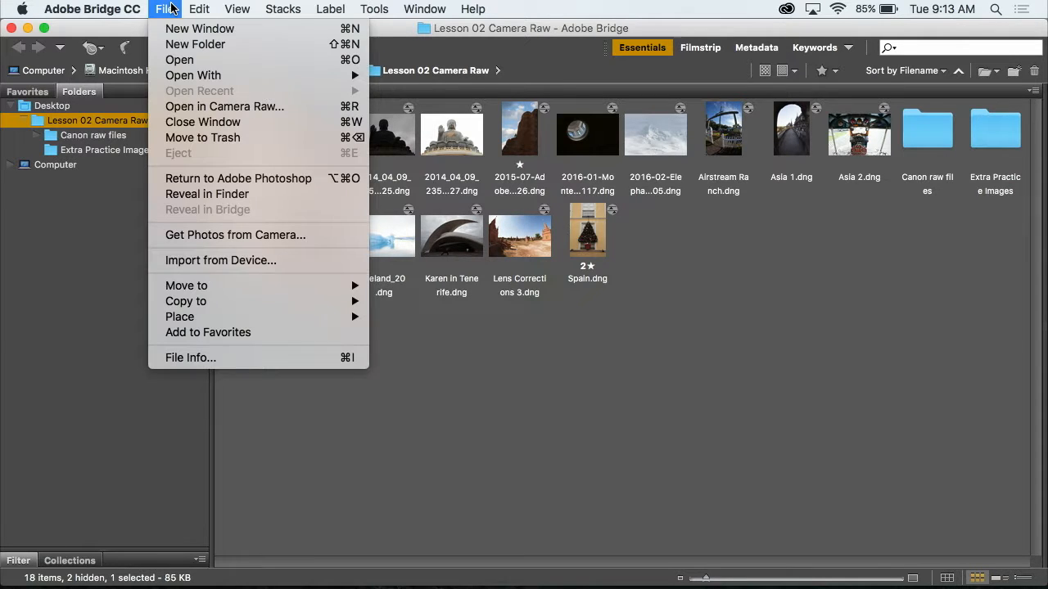
pyautogui.click(166, 114)
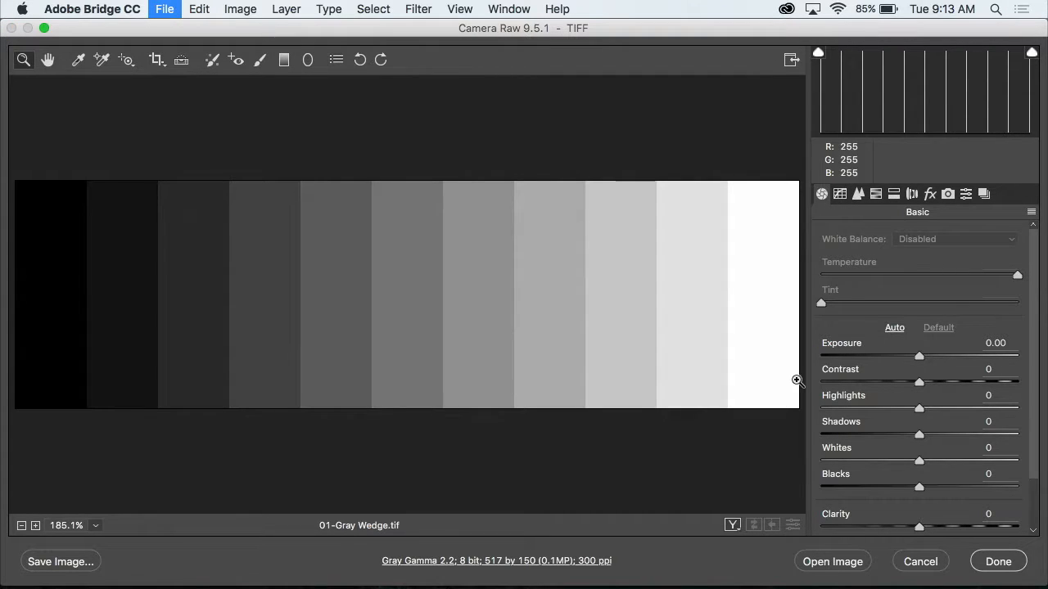
# Try varying the gray wedge's Exposure and return it to 0.00
pyautogui.scroll(-3, 975, 276)
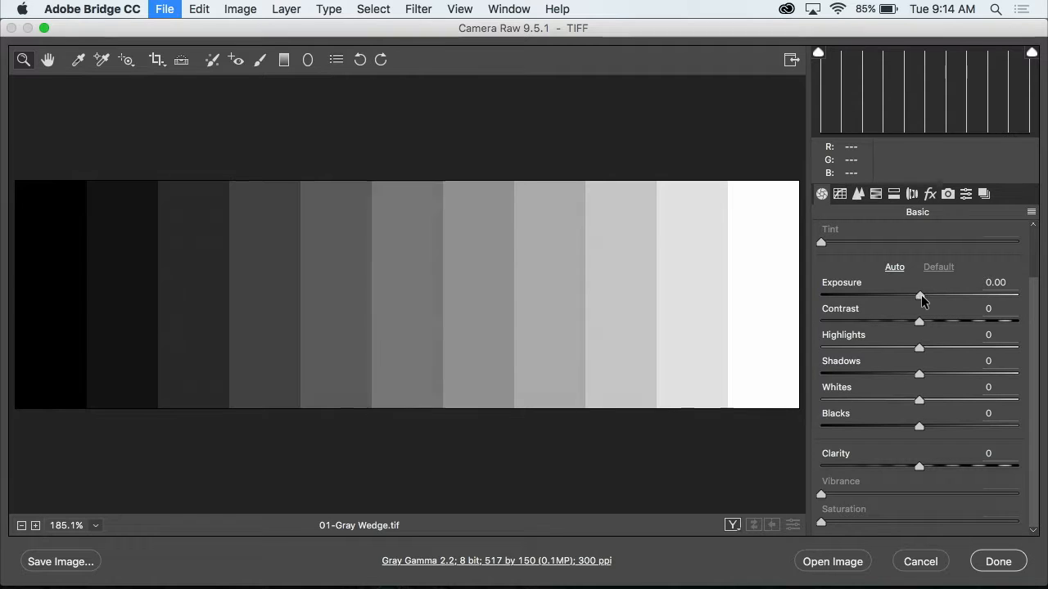
pyautogui.moveTo(921, 295)
pyautogui.mouseDown()
pyautogui.moveTo(982, 291)
pyautogui.moveTo(824, 288)
pyautogui.moveTo(919, 295)
pyautogui.mouseUp()
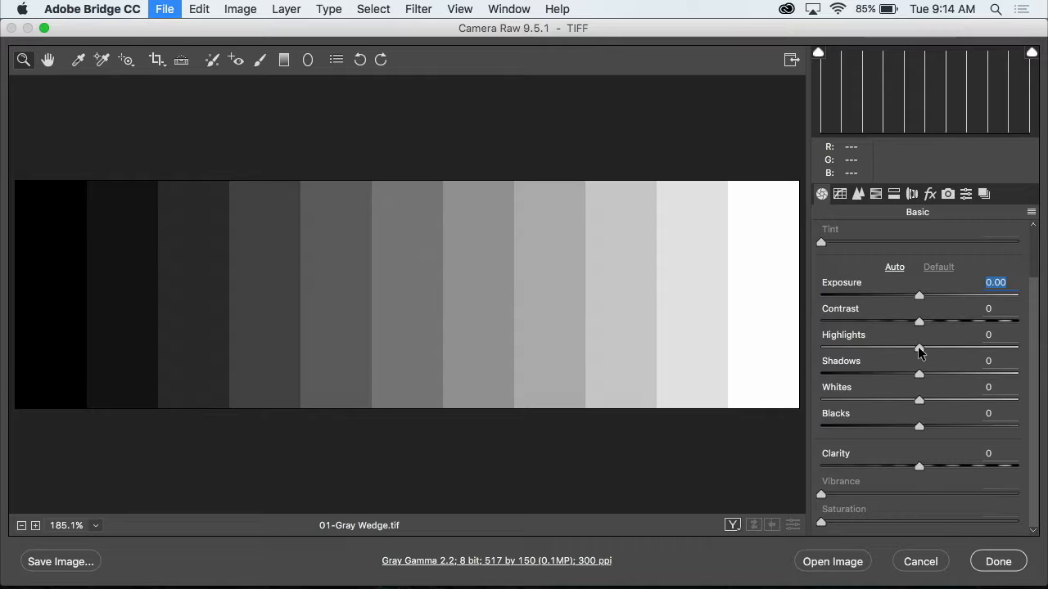
# Try varying the gray wedge's Highlights and Shadows, resetting each to 0
pyautogui.moveTo(919, 347)
pyautogui.mouseDown()
pyautogui.moveTo(1043, 344)
pyautogui.moveTo(802, 345)
pyautogui.moveTo(1034, 344)
pyautogui.moveTo(793, 343)
pyautogui.moveTo(1027, 344)
pyautogui.moveTo(943, 325)
pyautogui.moveTo(772, 320)
pyautogui.moveTo(961, 325)
pyautogui.moveTo(712, 345)
pyautogui.moveTo(1009, 347)
pyautogui.moveTo(786, 352)
pyautogui.moveTo(919, 365)
pyautogui.mouseUp()
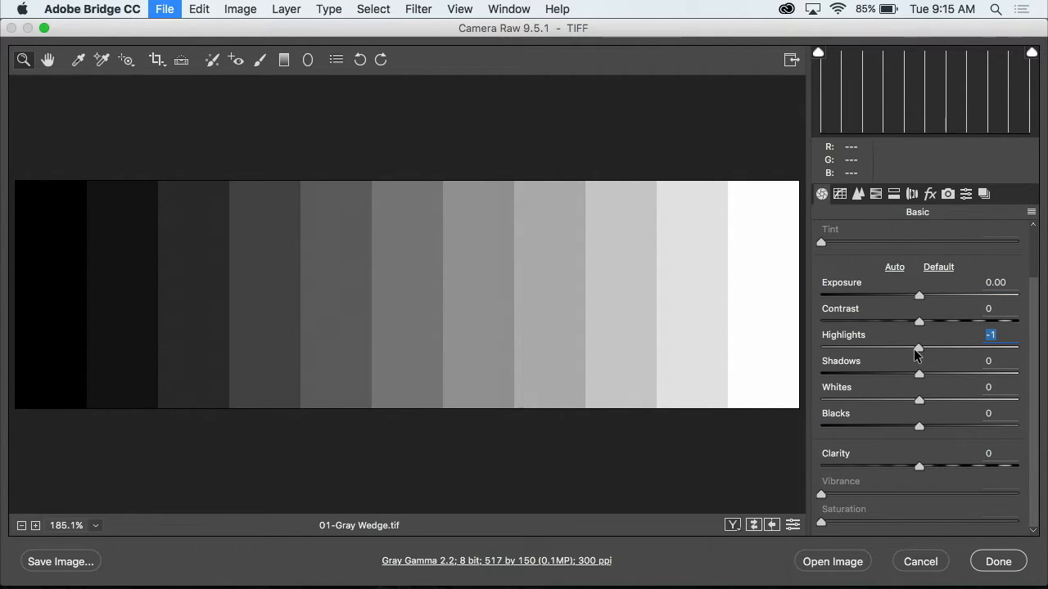
pyautogui.doubleClick(918, 350)
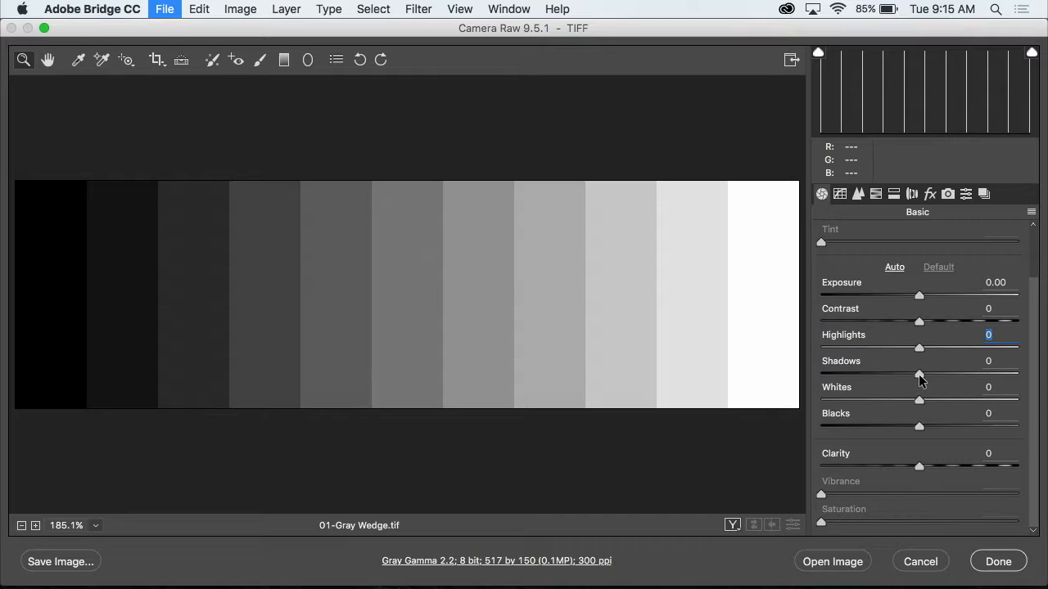
pyautogui.moveTo(919, 377)
pyautogui.mouseDown()
pyautogui.moveTo(1016, 368)
pyautogui.moveTo(874, 366)
pyautogui.moveTo(1013, 357)
pyautogui.moveTo(877, 358)
pyautogui.moveTo(946, 360)
pyautogui.moveTo(961, 350)
pyautogui.moveTo(844, 354)
pyautogui.moveTo(1000, 358)
pyautogui.moveTo(829, 361)
pyautogui.moveTo(970, 368)
pyautogui.moveTo(908, 369)
pyautogui.mouseUp()
pyautogui.doubleClick(912, 373)
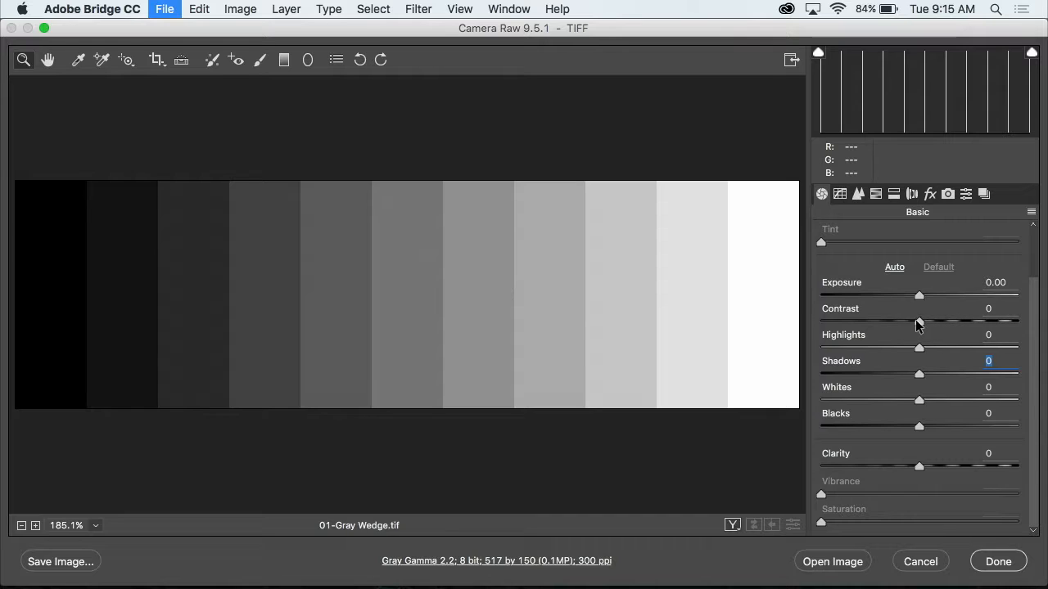
# Try raising and lowering the gray wedge's Contrast, to +73 and -100 among others, and reset it to 0
pyautogui.moveTo(917, 324); pyautogui.dragTo(990, 314)
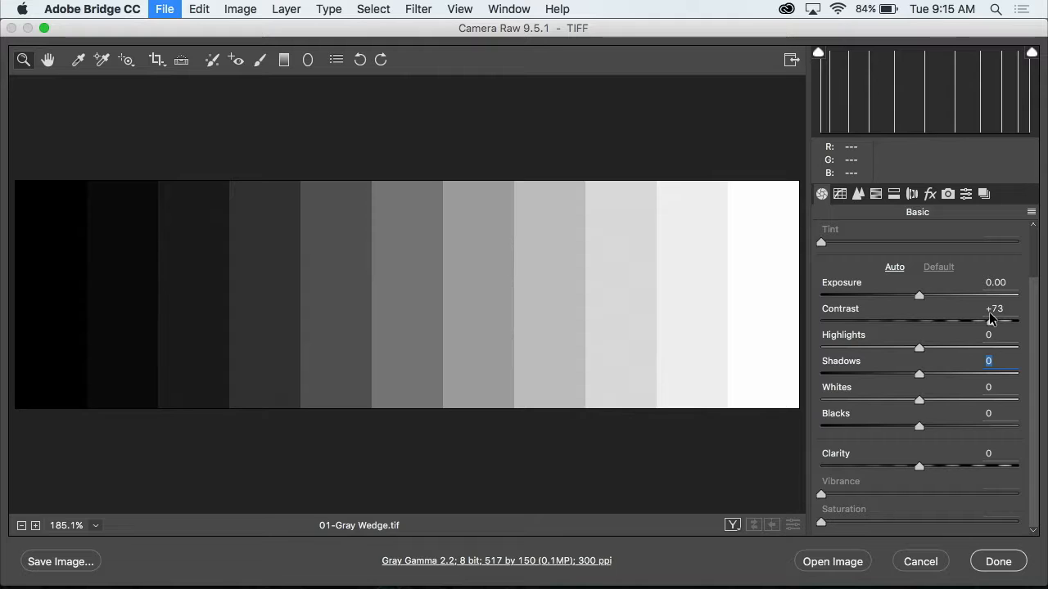
pyautogui.moveTo(989, 314); pyautogui.dragTo(915, 324)
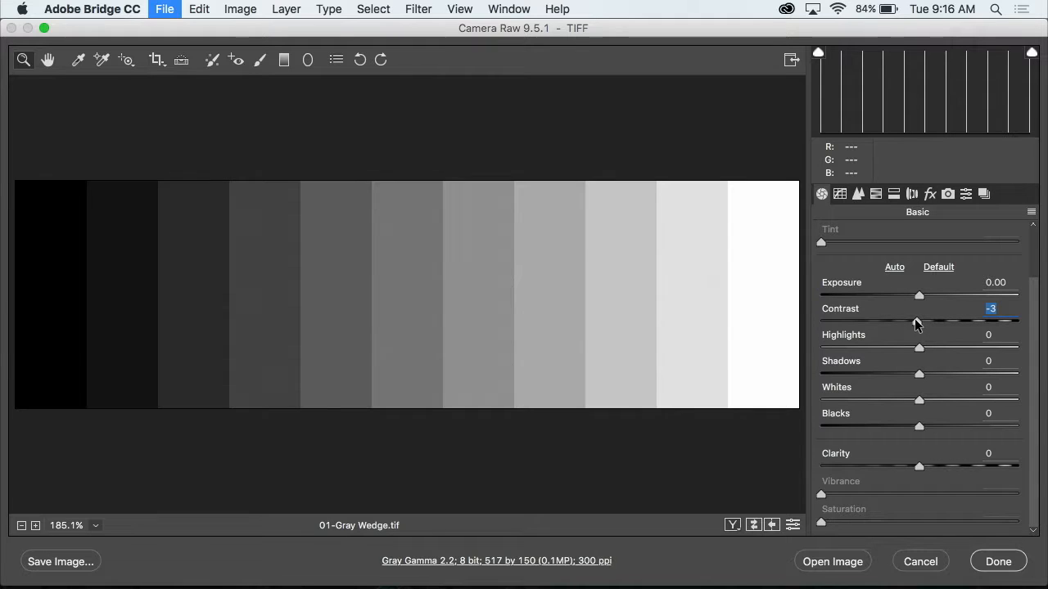
pyautogui.moveTo(916, 324); pyautogui.dragTo(814, 323)
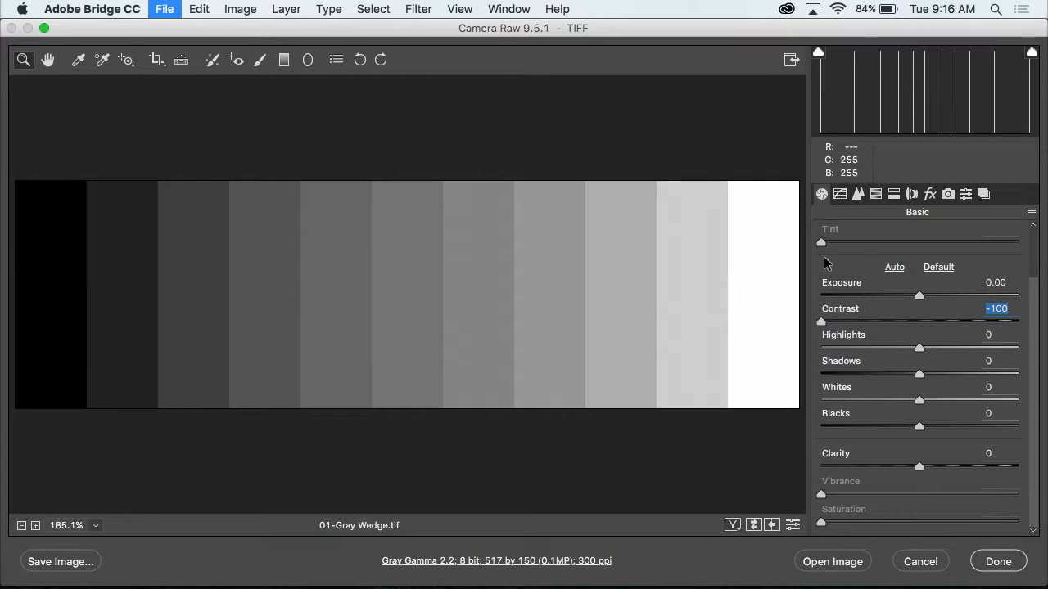
pyautogui.moveTo(854, 322); pyautogui.dragTo(919, 322)
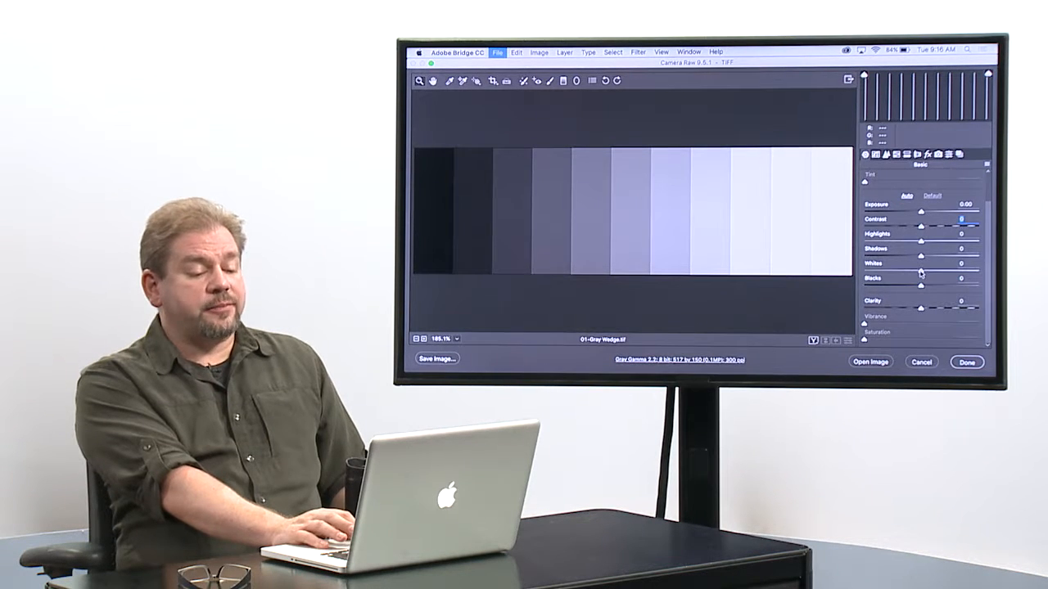
# Try varying the gray wedge's Whites and Blacks, resetting each to 0
pyautogui.moveTo(921, 272); pyautogui.dragTo(946, 273)
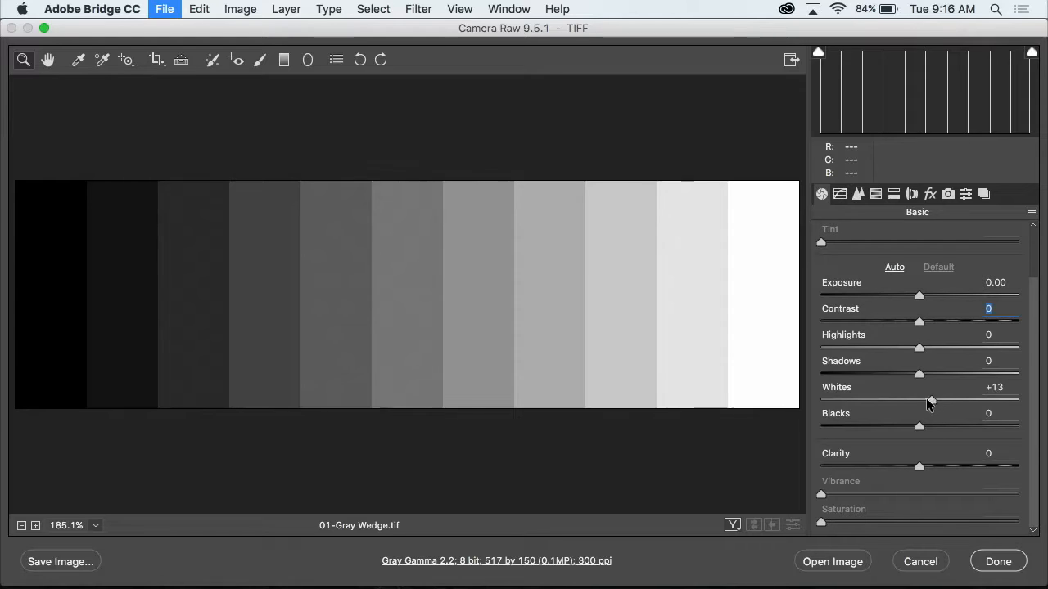
pyautogui.moveTo(931, 402)
pyautogui.mouseDown()
pyautogui.moveTo(789, 411)
pyautogui.moveTo(917, 401)
pyautogui.mouseUp()
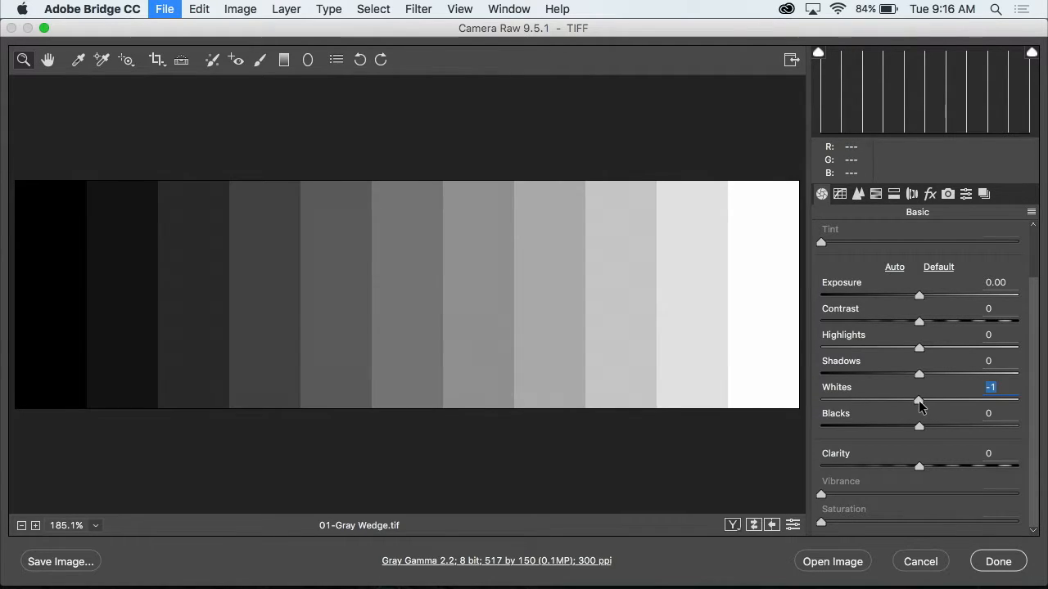
pyautogui.moveTo(920, 401); pyautogui.dragTo(809, 399)
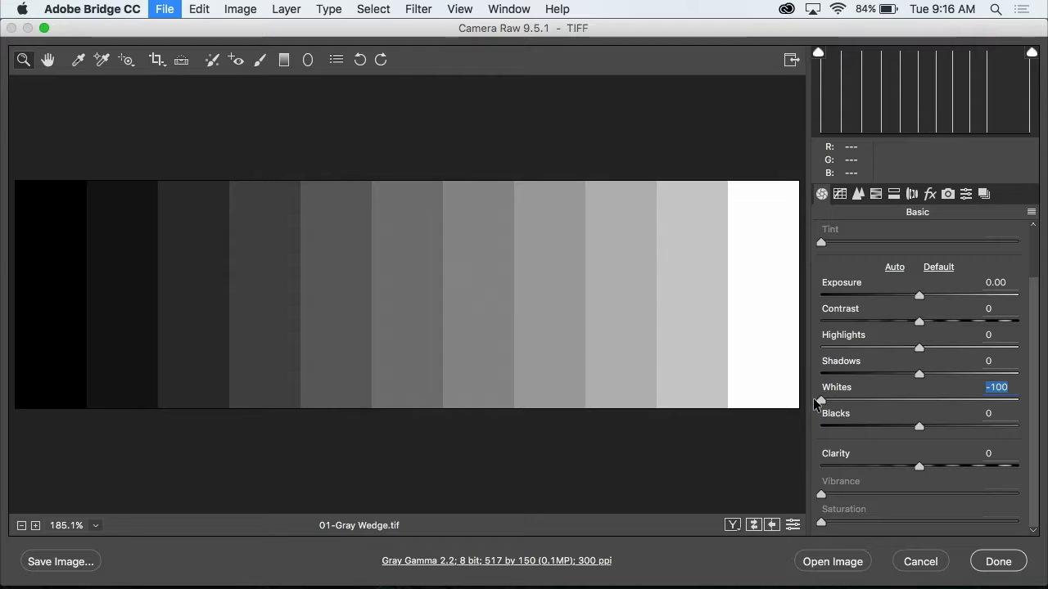
pyautogui.doubleClick(822, 400)
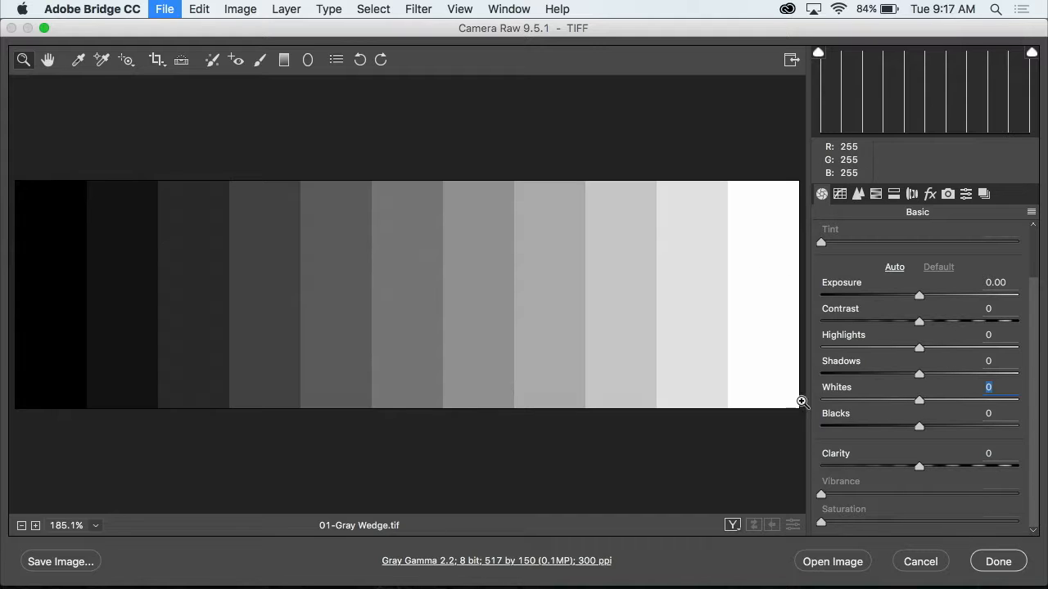
pyautogui.moveTo(918, 427)
pyautogui.mouseDown()
pyautogui.moveTo(814, 429)
pyautogui.moveTo(994, 421)
pyautogui.moveTo(923, 434)
pyautogui.mouseUp()
pyautogui.doubleClick(923, 429)
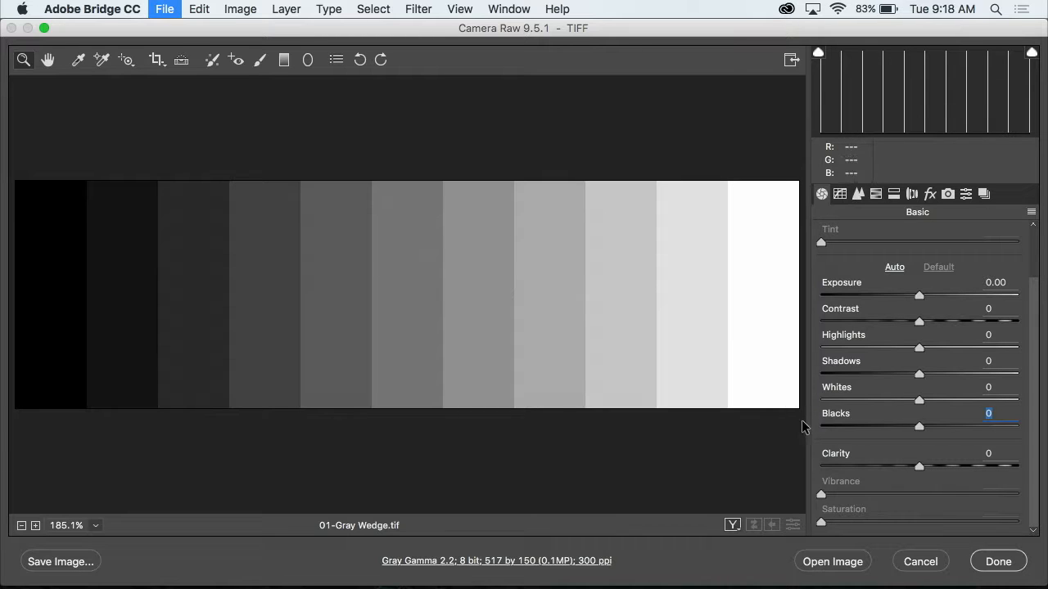
# Try raising the gray wedge's Clarity to +88 and reset it to 0
pyautogui.moveTo(919, 466); pyautogui.dragTo(1006, 456)
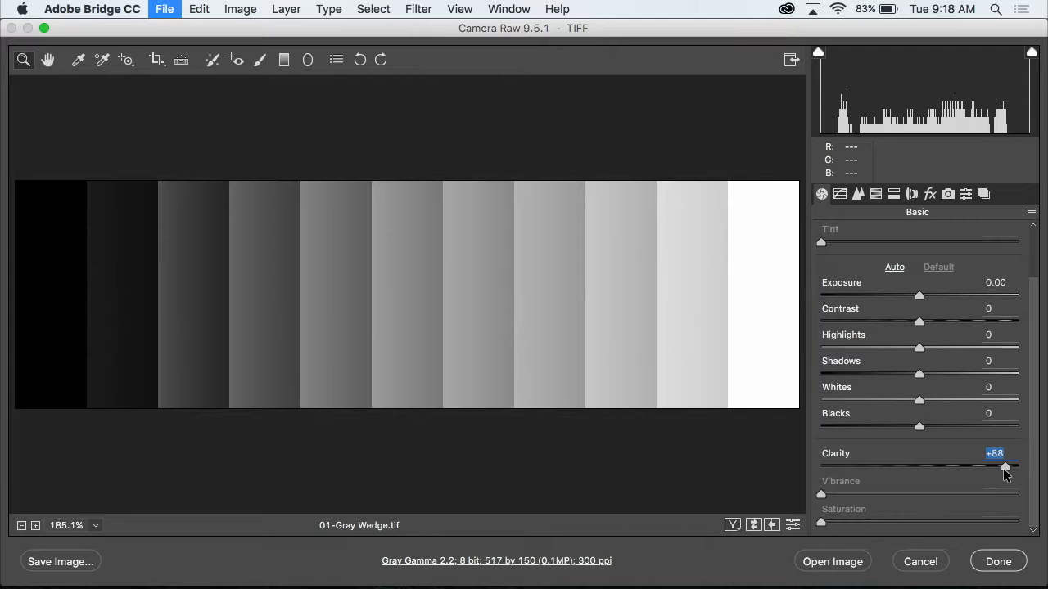
pyautogui.moveTo(1005, 467); pyautogui.dragTo(927, 467)
pyautogui.doubleClick(927, 466)
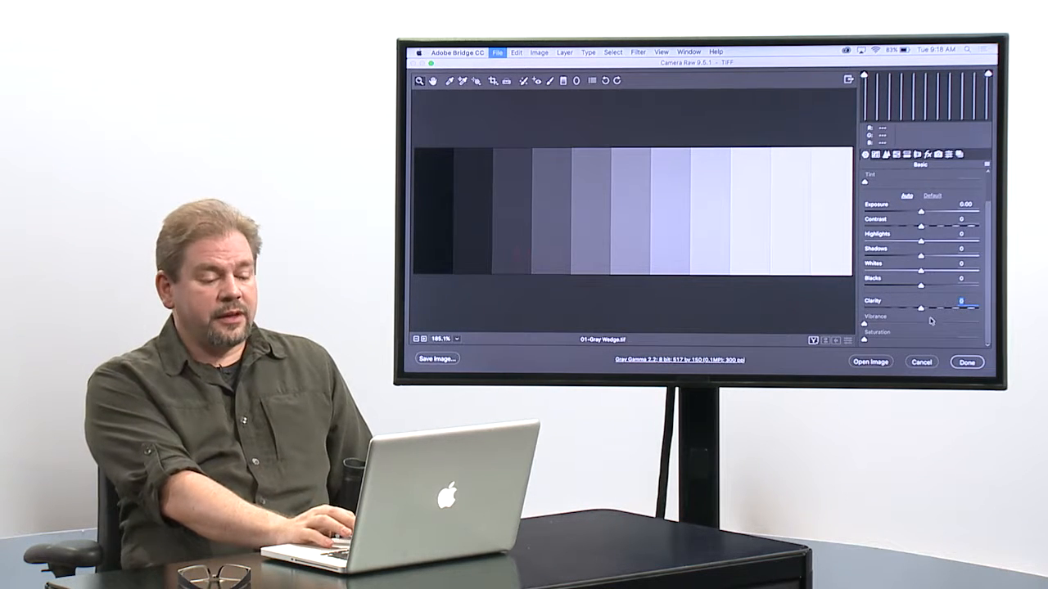
# Close the gray wedge without applying changes and open 2013_07_02_191713_The_Palouse_WA_0110.dng in Camera Raw from Bridge
pyautogui.click(920, 362)
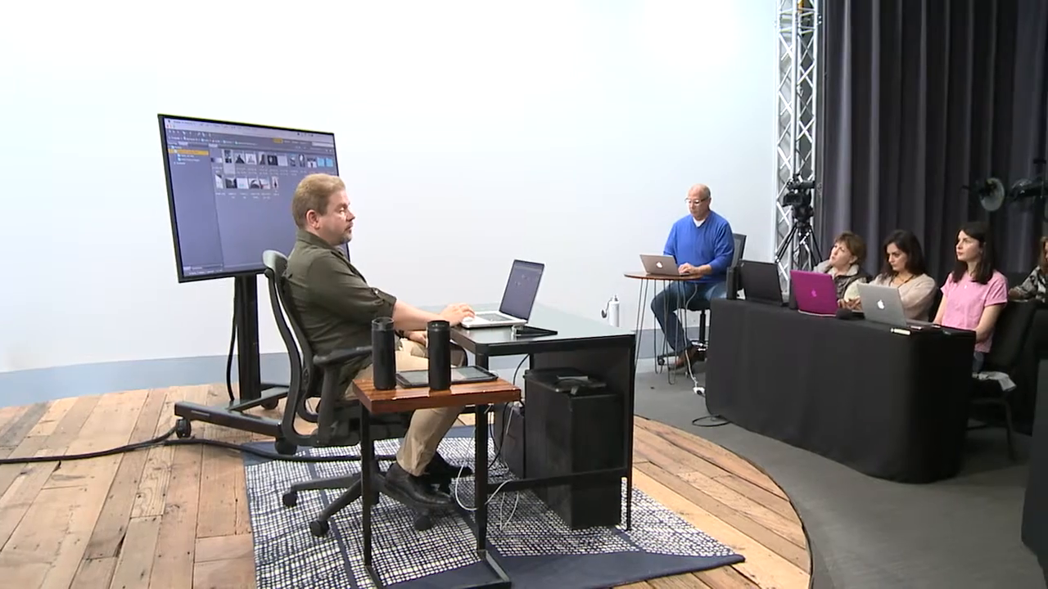
pyautogui.press('super+r')
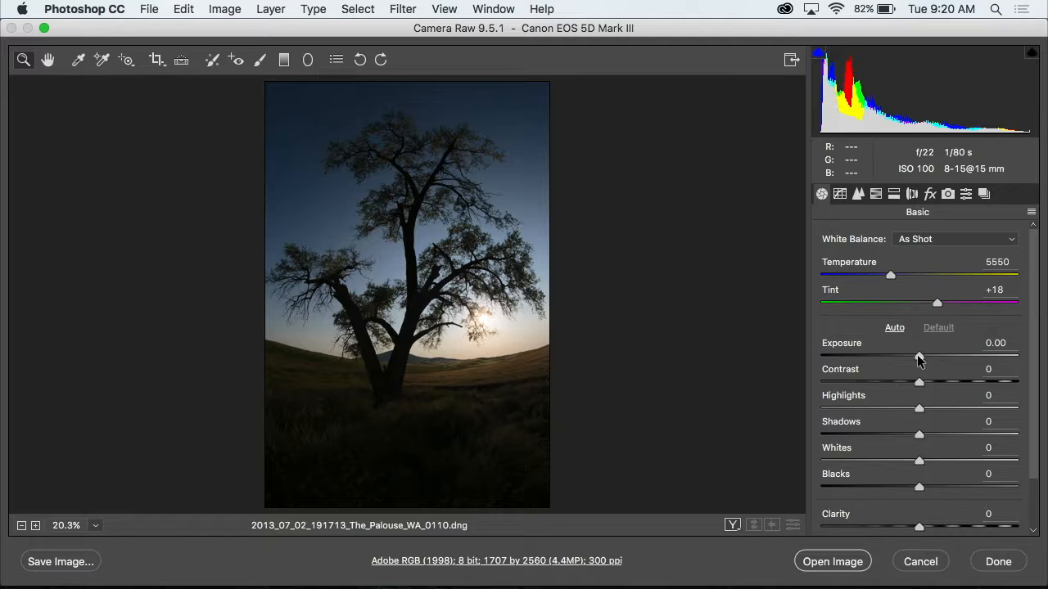
# Set the tree photo's Exposure to +0.65 and Shadows to +100, and compare the current settings with the defaults
pyautogui.moveTo(921, 358); pyautogui.dragTo(931, 360)
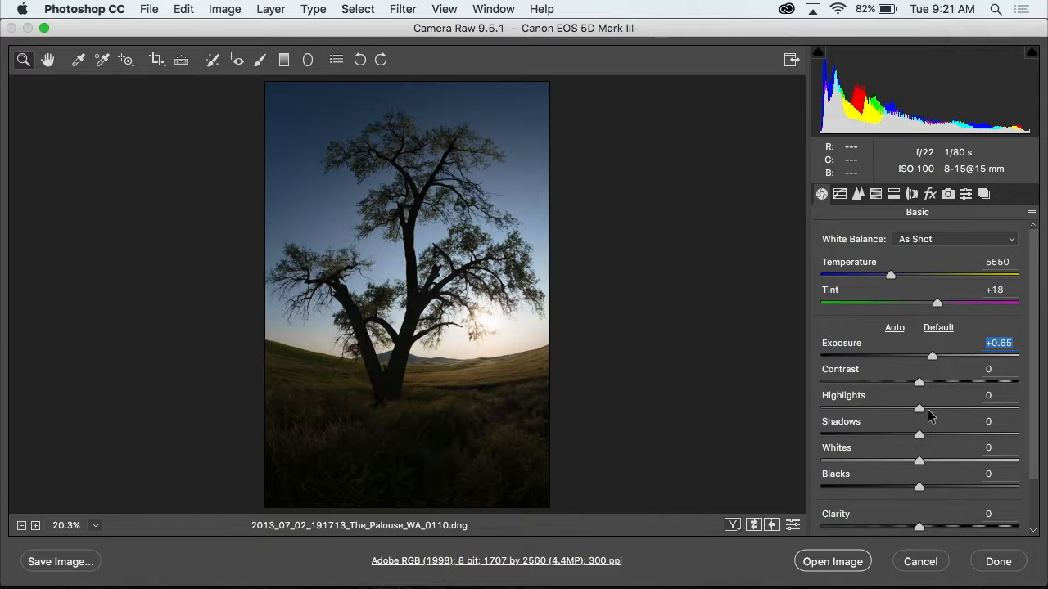
pyautogui.moveTo(918, 435); pyautogui.dragTo(1038, 436)
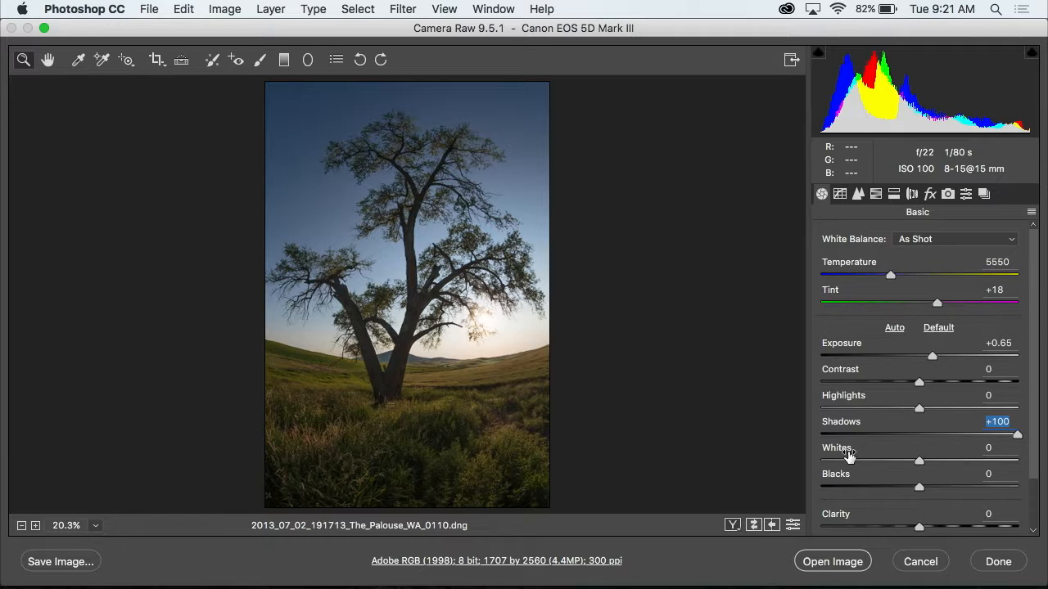
pyautogui.click(793, 526)
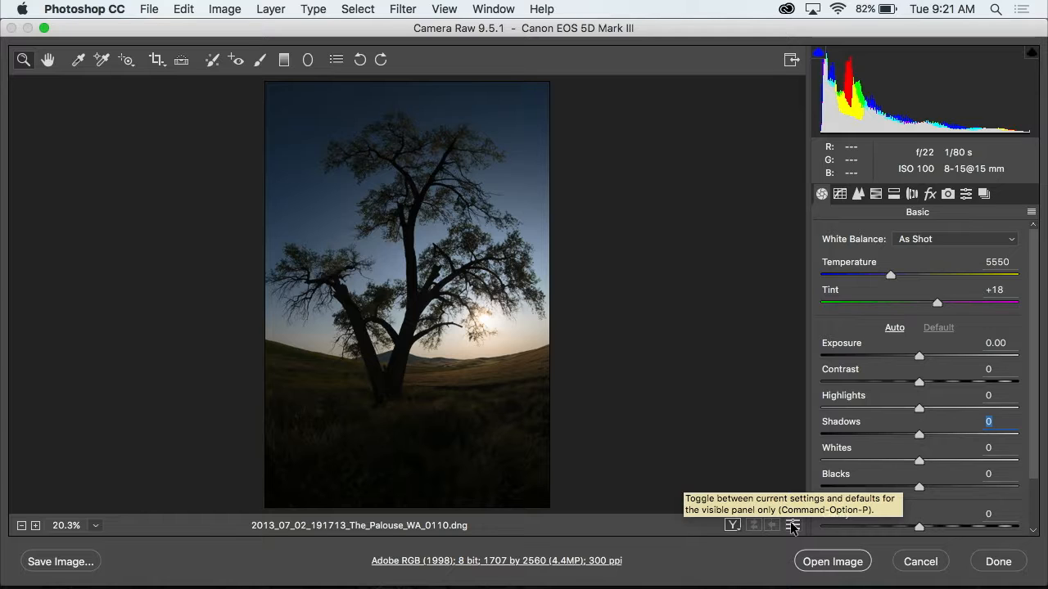
pyautogui.click(793, 527)
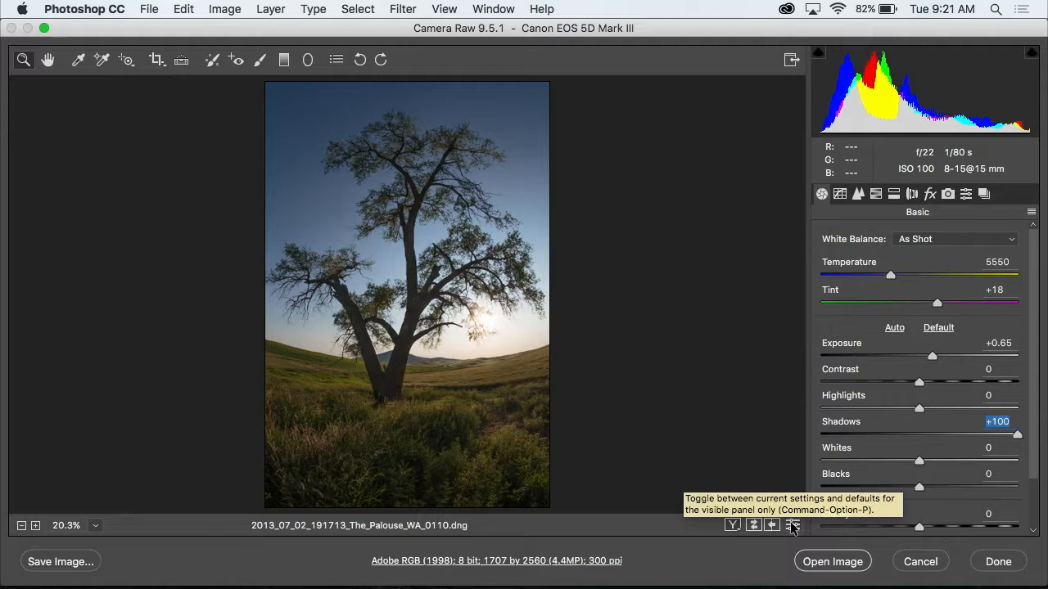
pyautogui.click(792, 527)
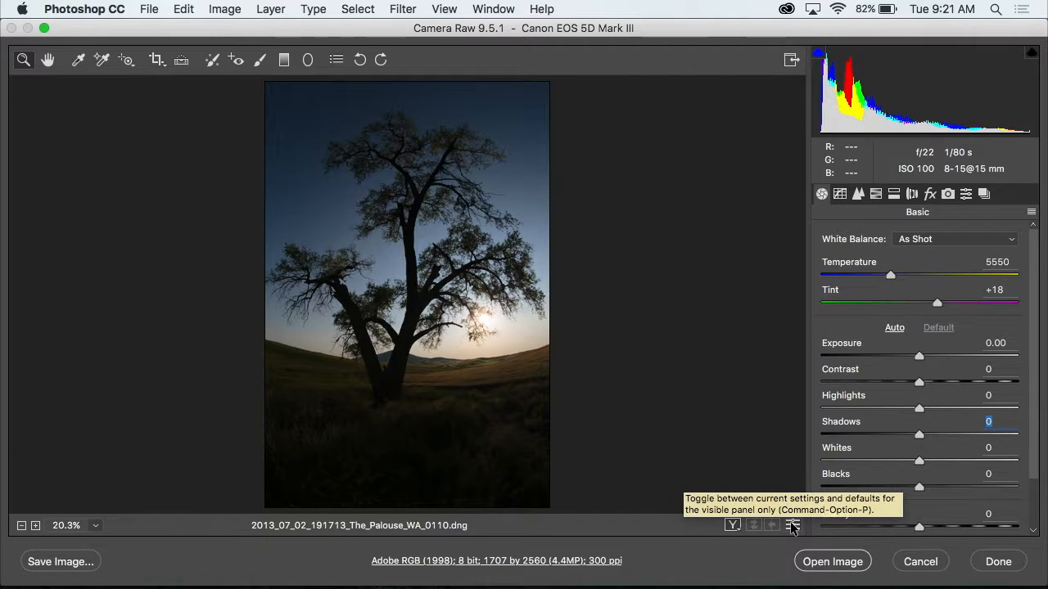
pyautogui.click(793, 527)
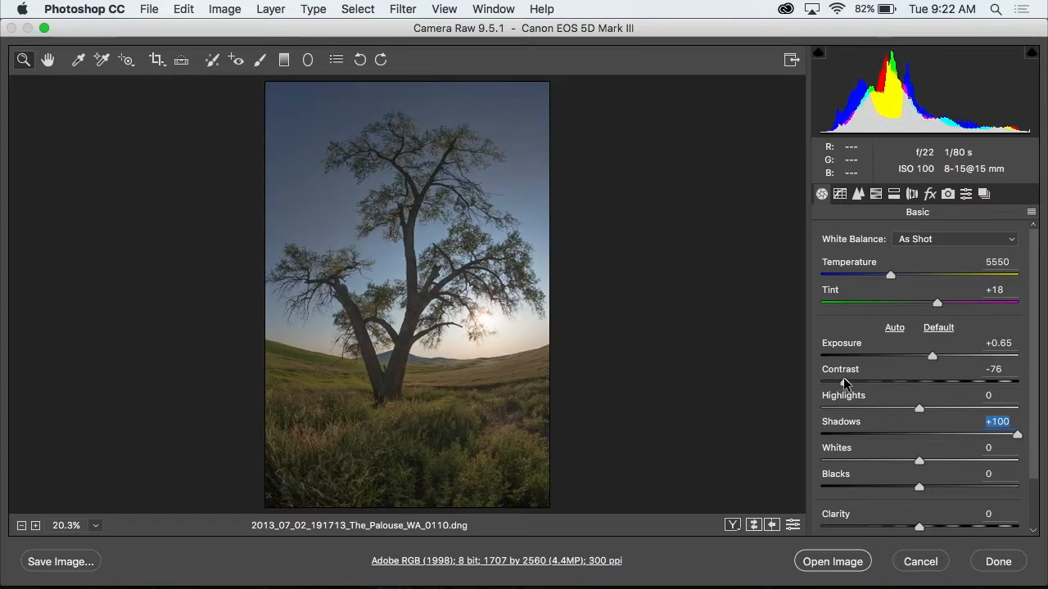
# Set the tree photo's Contrast to +13, Clarity to +18 and Vibrance to +27, and apply the Camera Raw edits
pyautogui.moveTo(918, 377)
pyautogui.mouseDown()
pyautogui.moveTo(940, 377)
pyautogui.moveTo(931, 377)
pyautogui.mouseUp()
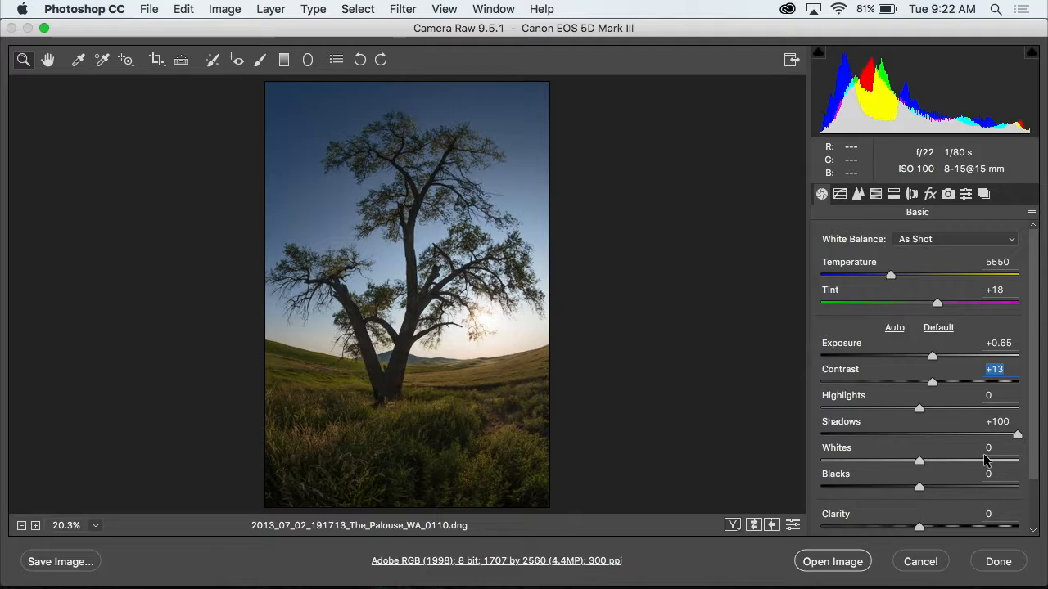
pyautogui.scroll(-3, 984, 460)
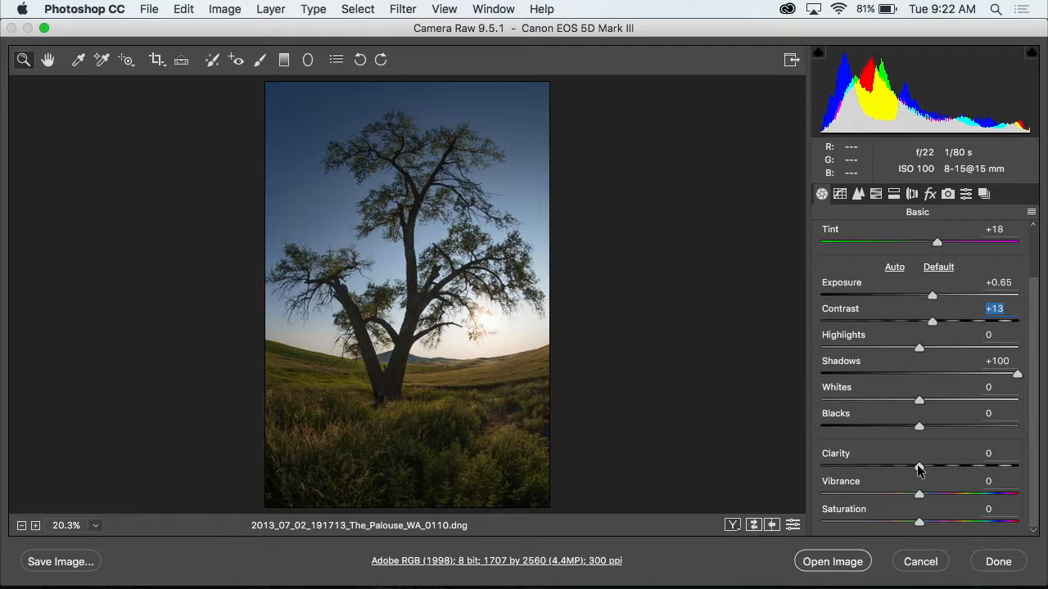
pyautogui.moveTo(919, 468)
pyautogui.mouseDown()
pyautogui.moveTo(994, 468)
pyautogui.moveTo(911, 469)
pyautogui.moveTo(937, 468)
pyautogui.mouseUp()
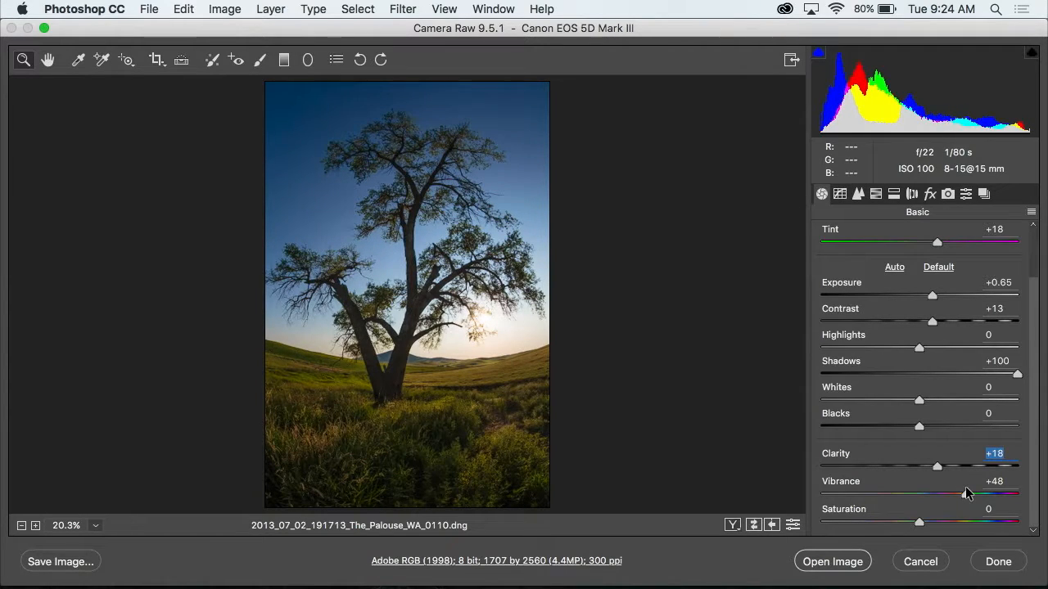
pyautogui.moveTo(965, 488)
pyautogui.mouseDown()
pyautogui.moveTo(897, 494)
pyautogui.moveTo(945, 493)
pyautogui.mouseUp()
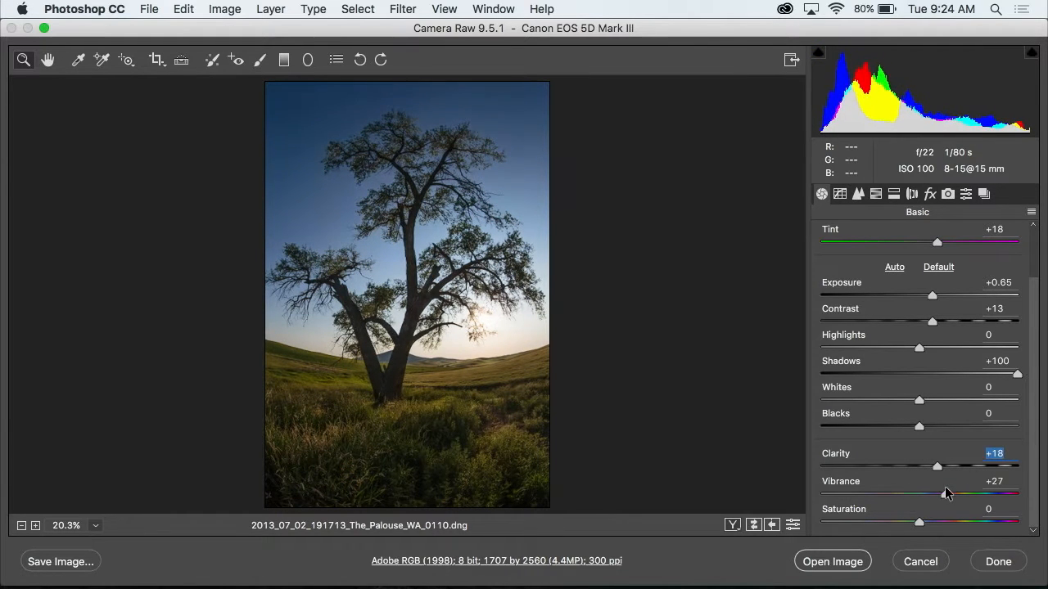
pyautogui.click(946, 493)
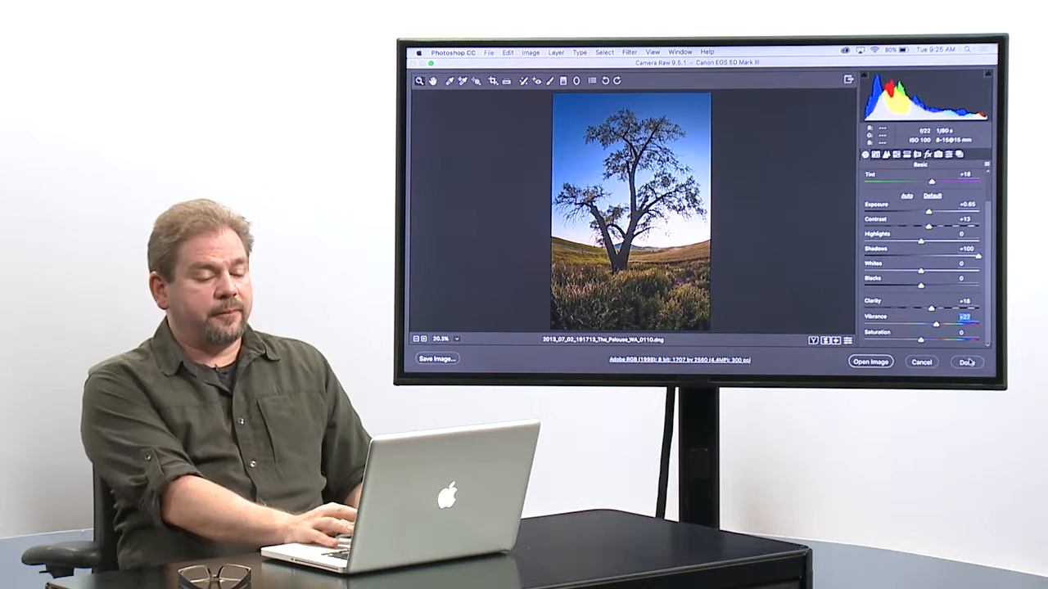
pyautogui.click(966, 362)
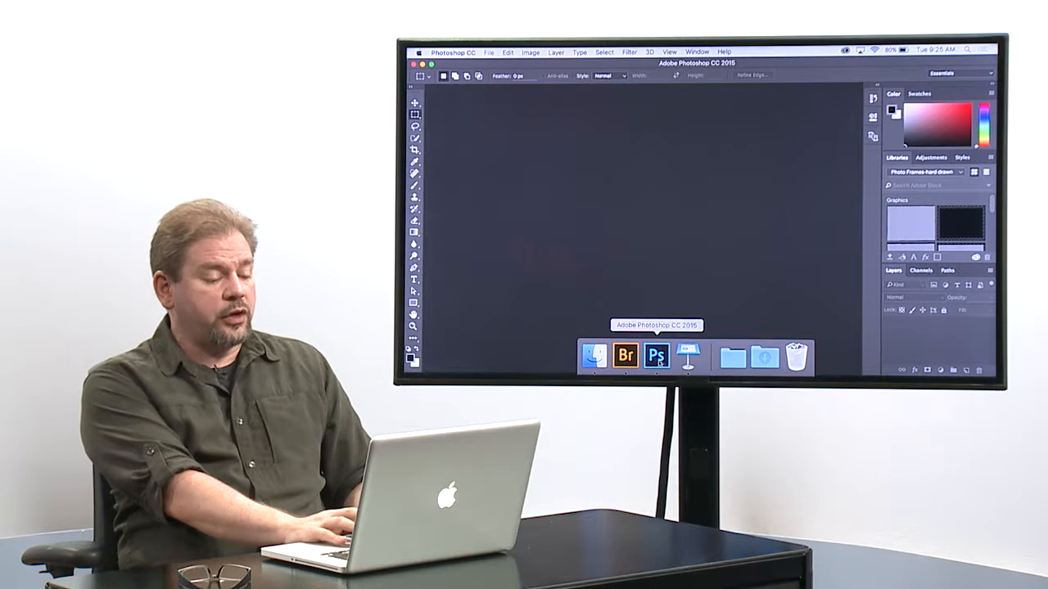
# Switch to Bridge and open the dark Buddha photo 2014_04_09_235531_Hong Kong_0425.dng in Camera Raw
pyautogui.click(626, 355)
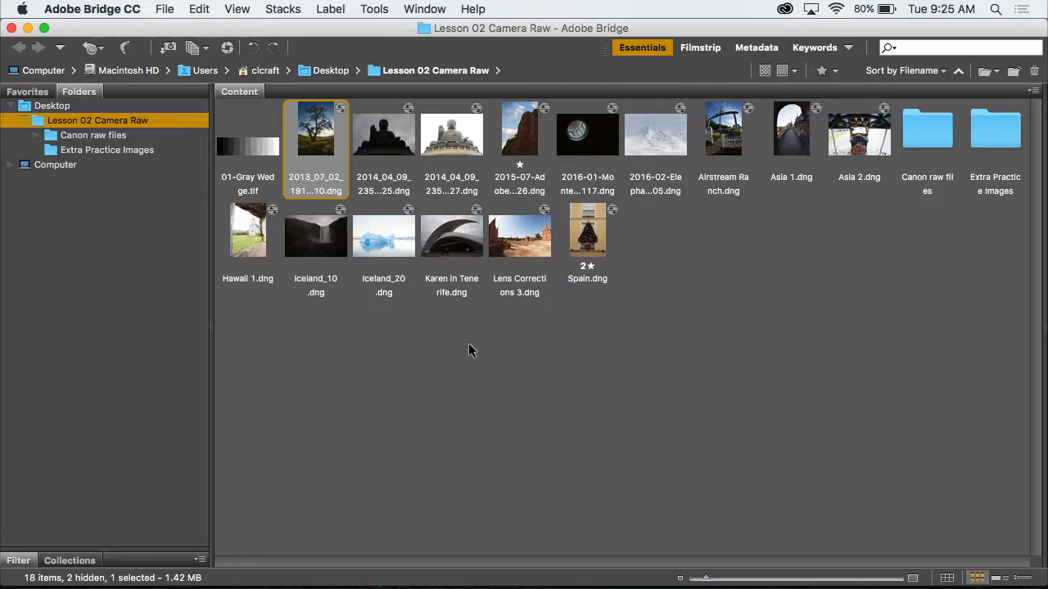
pyautogui.click(389, 150)
pyautogui.doubleClick(386, 146)
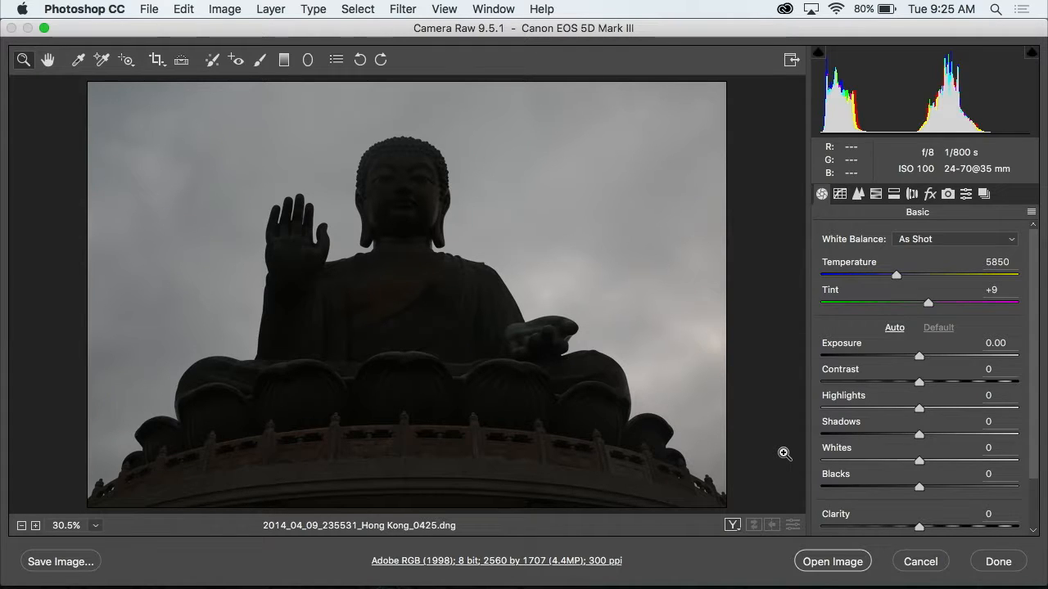
# Set the Buddha photo's Exposure to +1.50, Shadows to +68 and Clarity to +20
pyautogui.moveTo(920, 358); pyautogui.dragTo(948, 358)
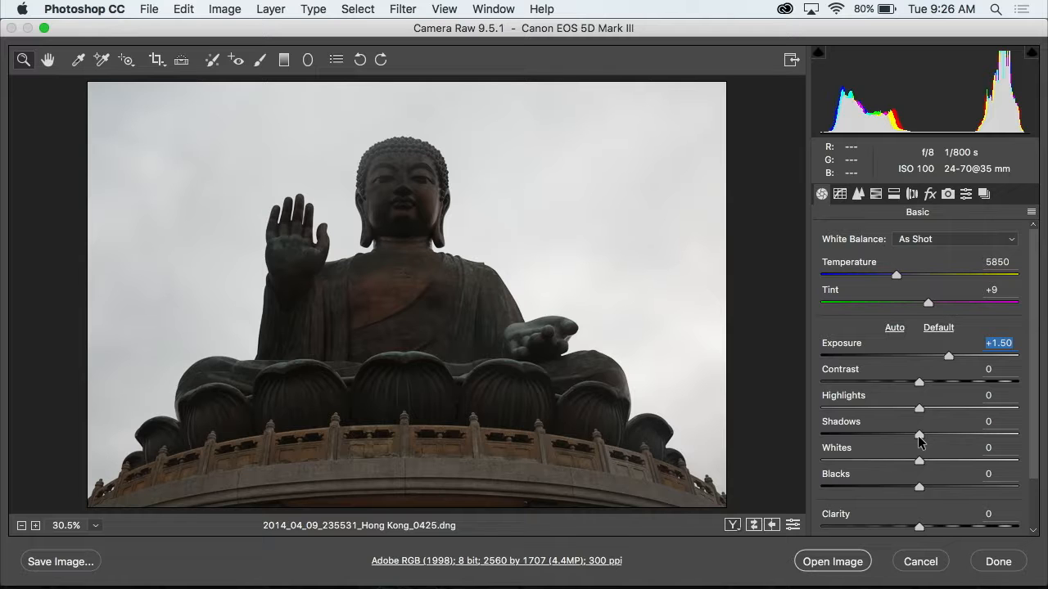
pyautogui.moveTo(920, 438); pyautogui.dragTo(974, 433)
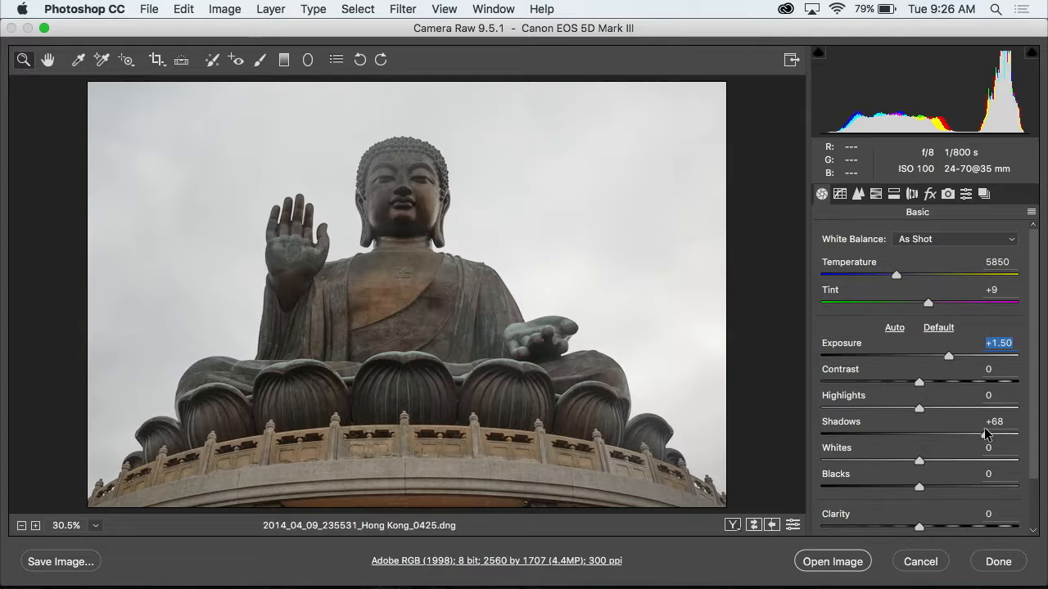
pyautogui.click(985, 428)
pyautogui.moveTo(919, 526)
pyautogui.mouseDown()
pyautogui.moveTo(949, 524)
pyautogui.moveTo(918, 528)
pyautogui.moveTo(939, 525)
pyautogui.mouseUp()
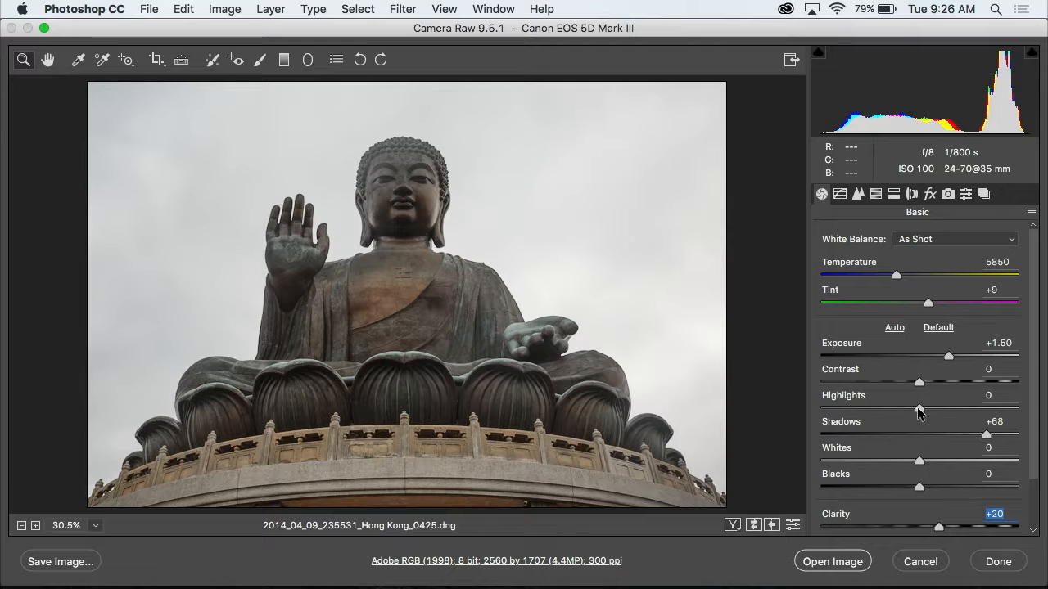
# Set the Buddha photo's Highlights to -33 and Vibrance to +21, and compare the current settings with the defaults
pyautogui.moveTo(919, 411); pyautogui.dragTo(886, 411)
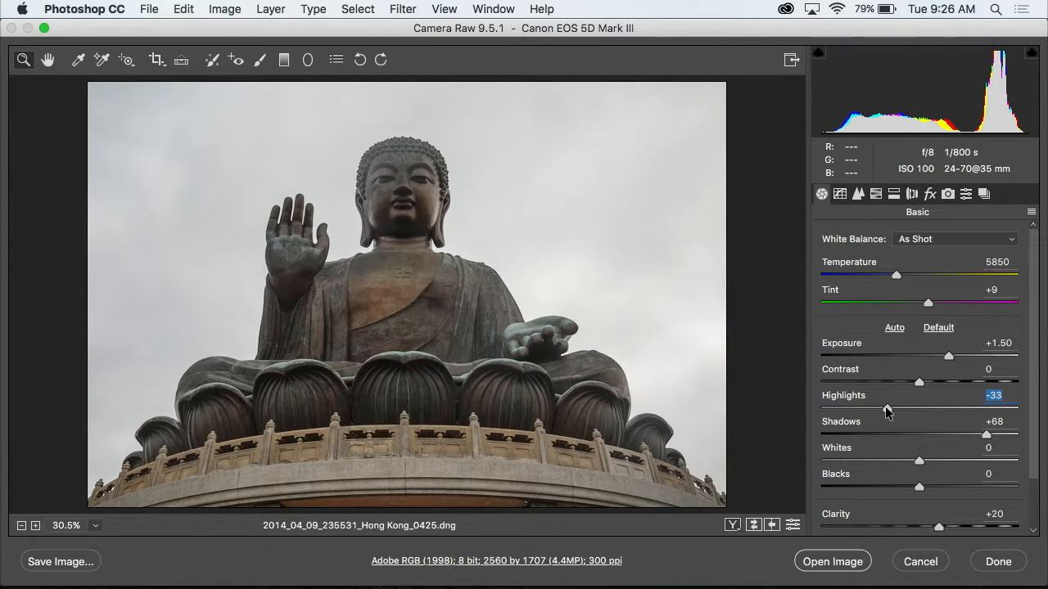
pyautogui.scroll(-3, 890, 418)
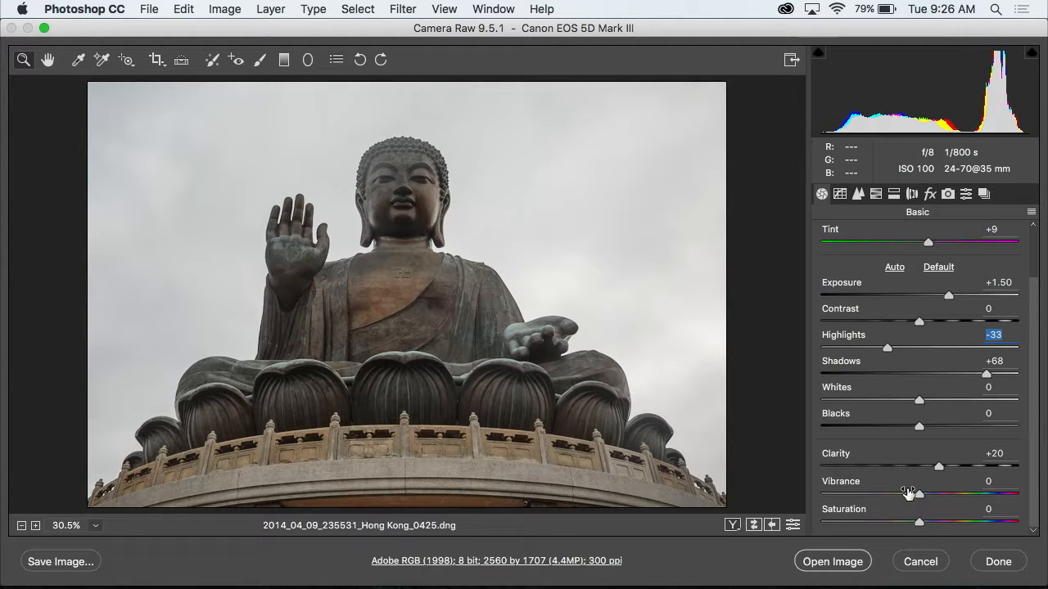
pyautogui.moveTo(919, 497)
pyautogui.mouseDown()
pyautogui.moveTo(957, 494)
pyautogui.moveTo(912, 494)
pyautogui.moveTo(949, 493)
pyautogui.moveTo(938, 492)
pyautogui.mouseUp()
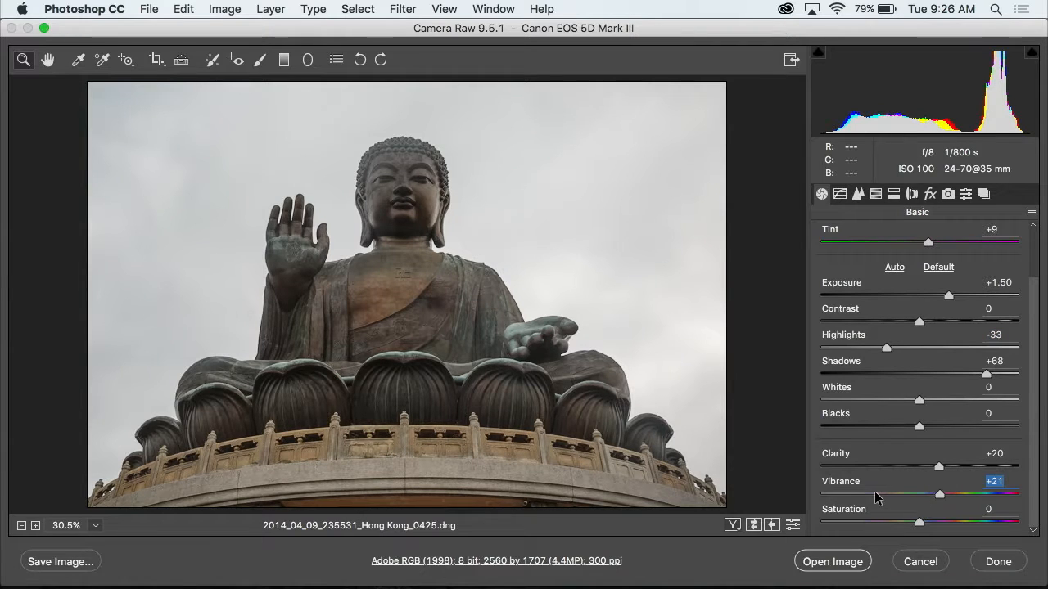
pyautogui.click(793, 528)
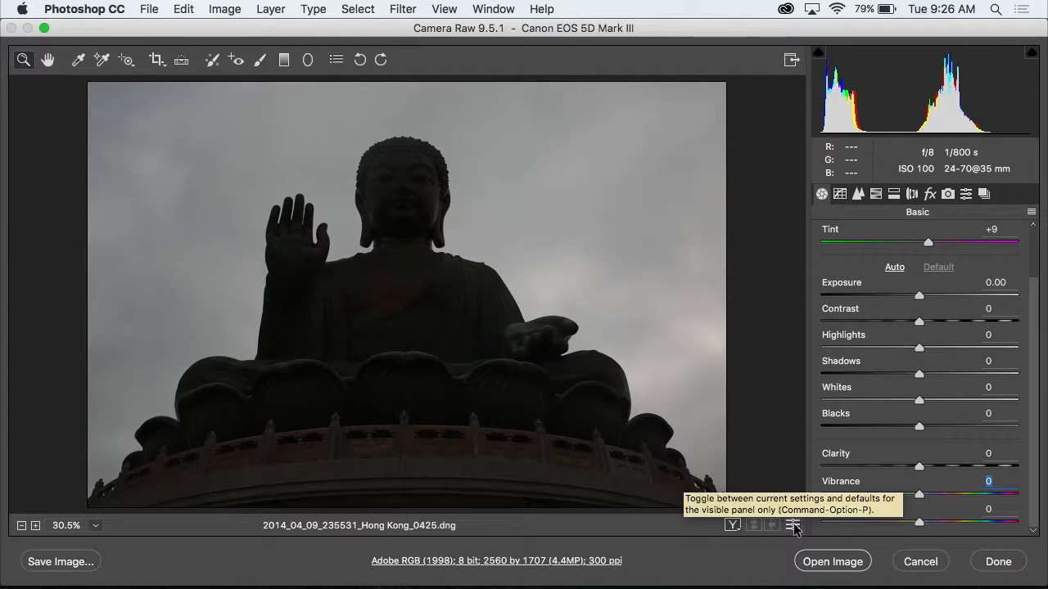
pyautogui.click(794, 527)
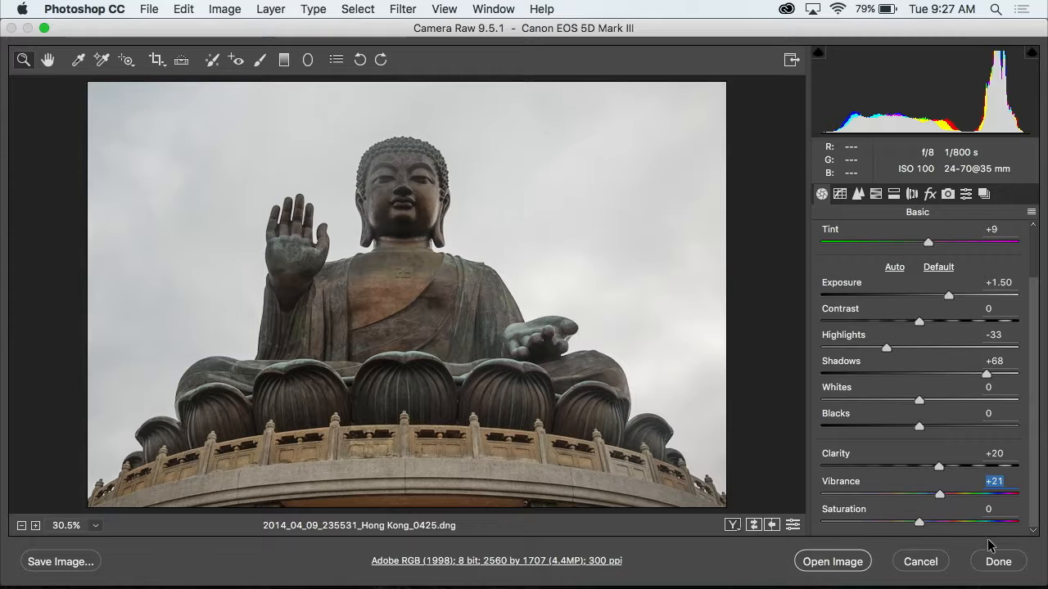
# Apply the dark Buddha photo's edits and open the brighter shot 2014_04_09_235532_Hong Kong_0427.dng from Bridge in Camera Raw
pyautogui.click(998, 563)
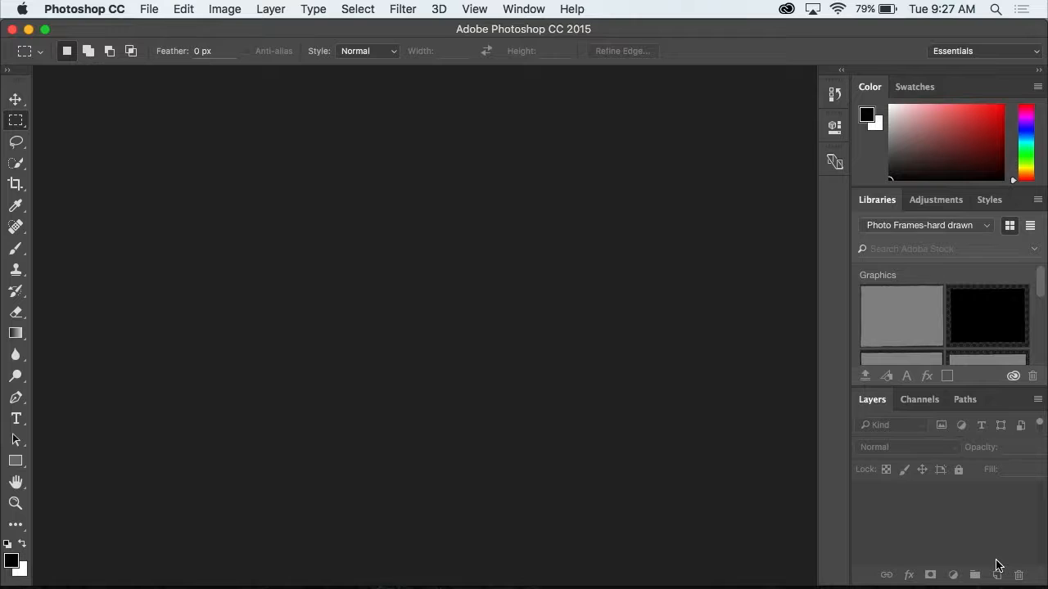
pyautogui.moveTo(457, 573)
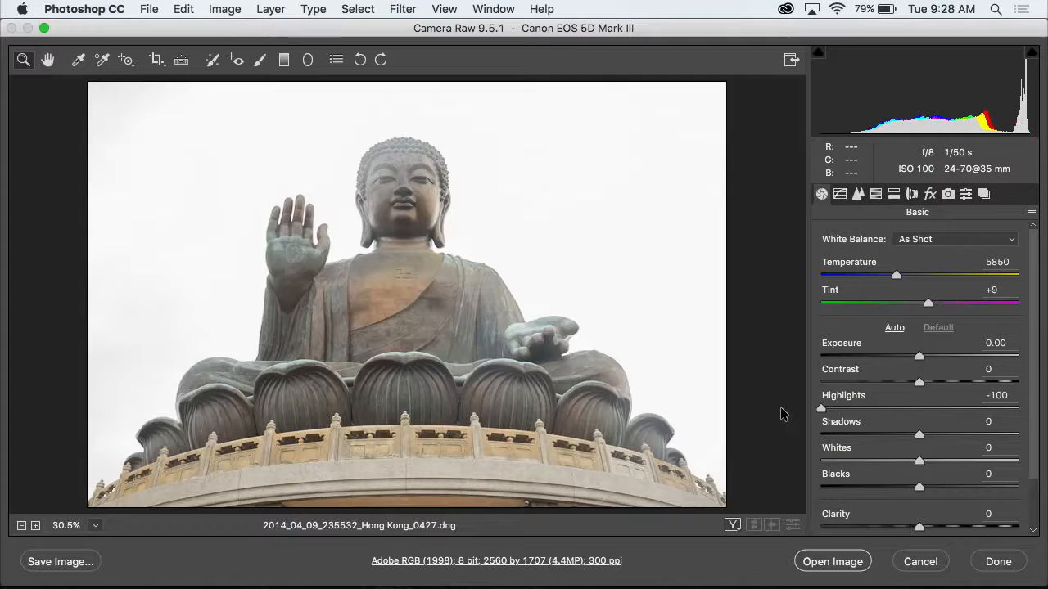
# Set the bright Buddha photo's Highlights to -100, Exposure to -0.65 and Clarity to +31, and apply the Camera Raw edits
pyautogui.press('Return')
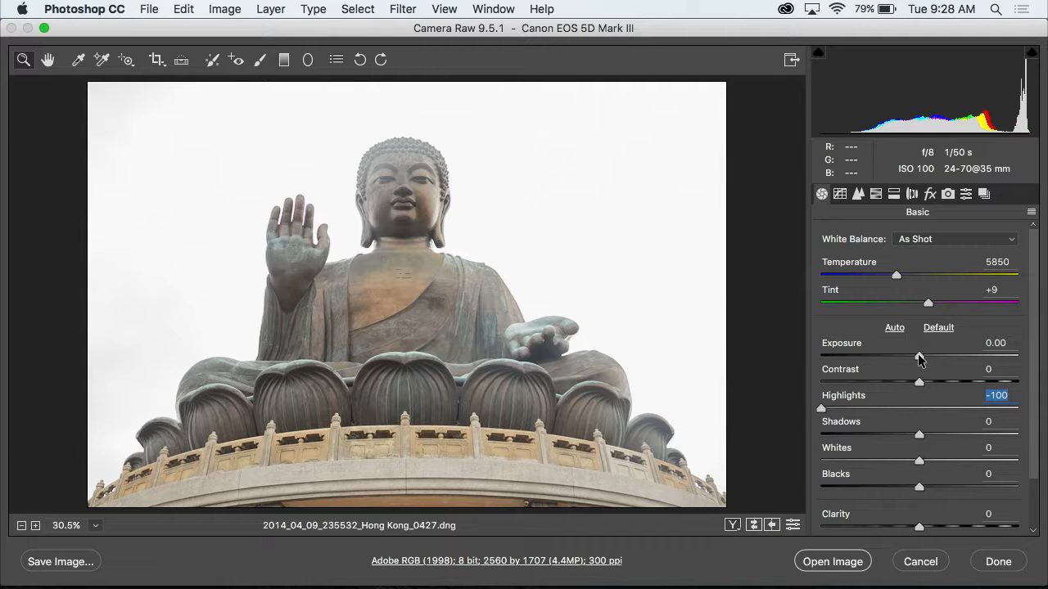
pyautogui.moveTo(918, 356); pyautogui.dragTo(841, 357)
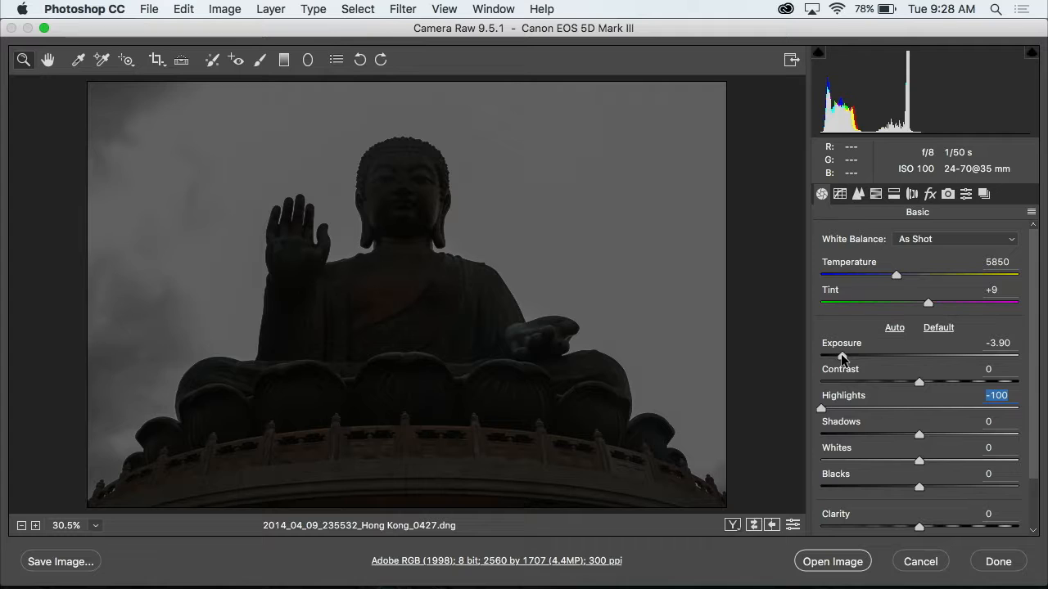
pyautogui.moveTo(841, 353); pyautogui.dragTo(874, 356)
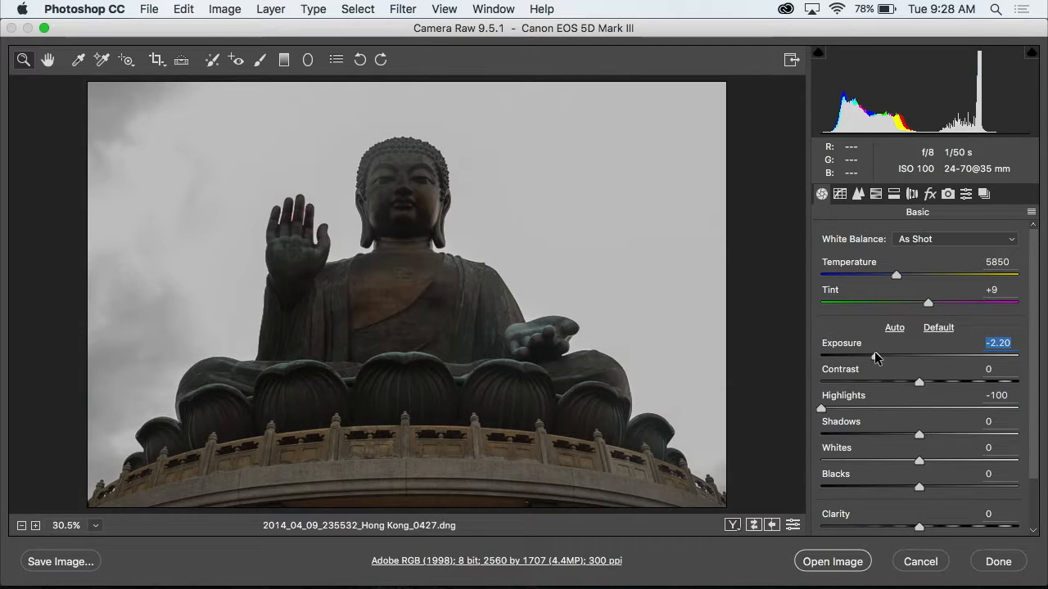
pyautogui.doubleClick(874, 357)
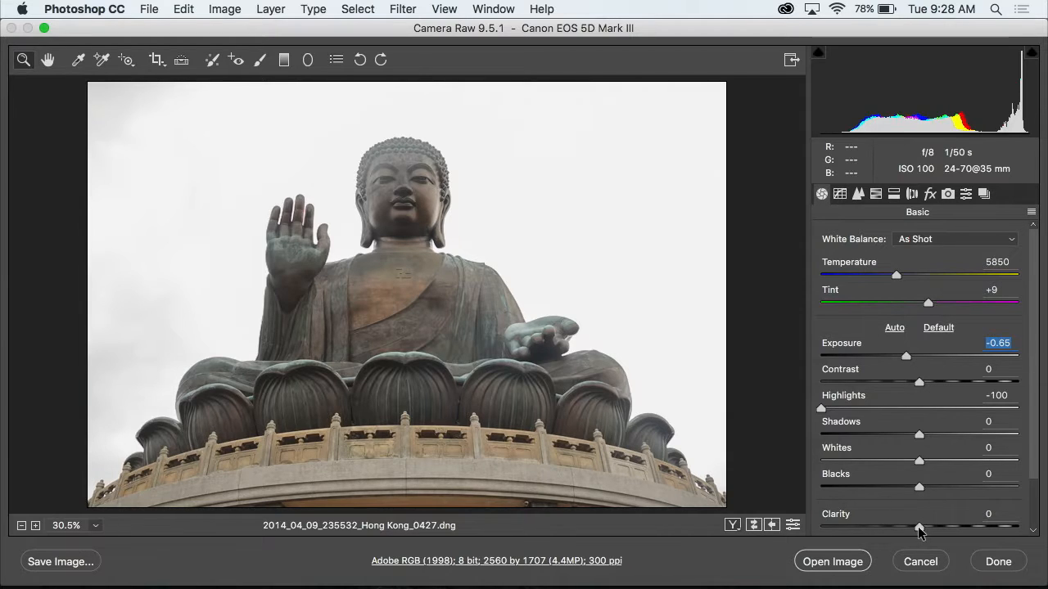
pyautogui.moveTo(918, 526); pyautogui.dragTo(948, 518)
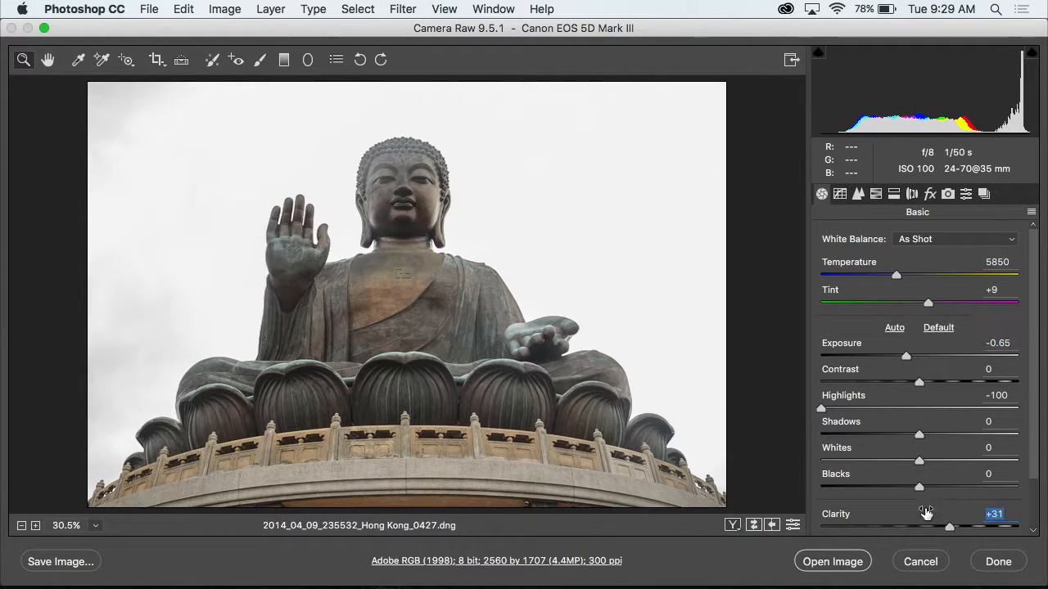
pyautogui.click(998, 563)
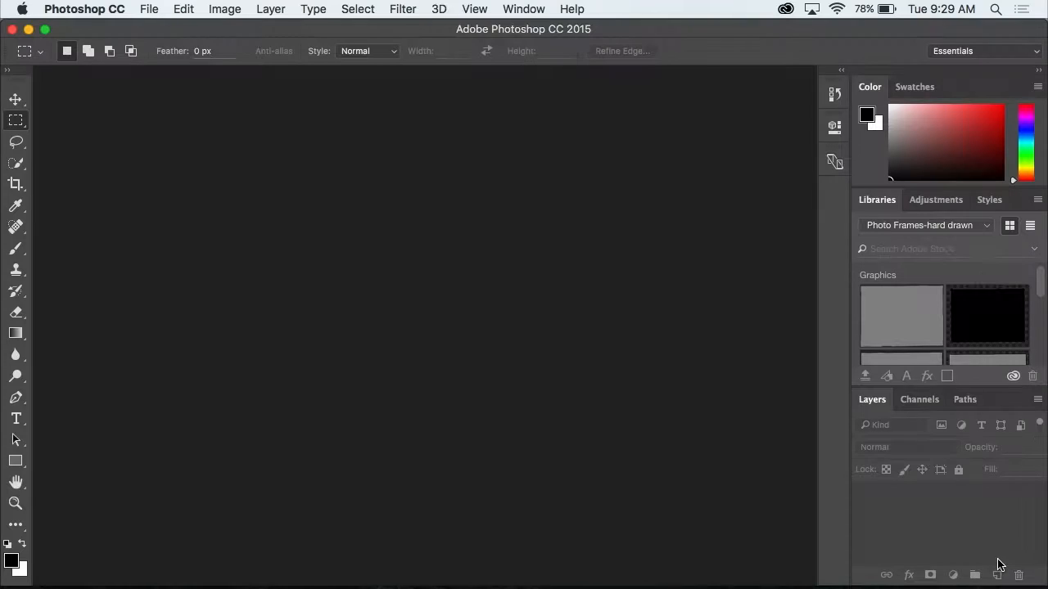
# Switch to Bridge and open the dark dome photo 2016-01-Montevideo Uruguay-00117.dng in Camera Raw
pyautogui.moveTo(391, 582)
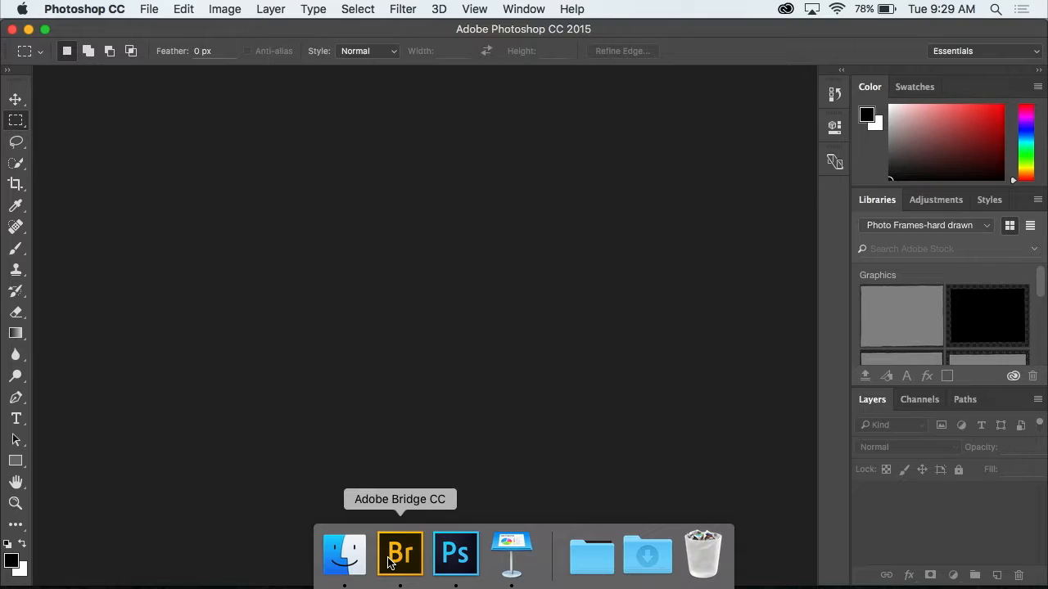
pyautogui.click(389, 561)
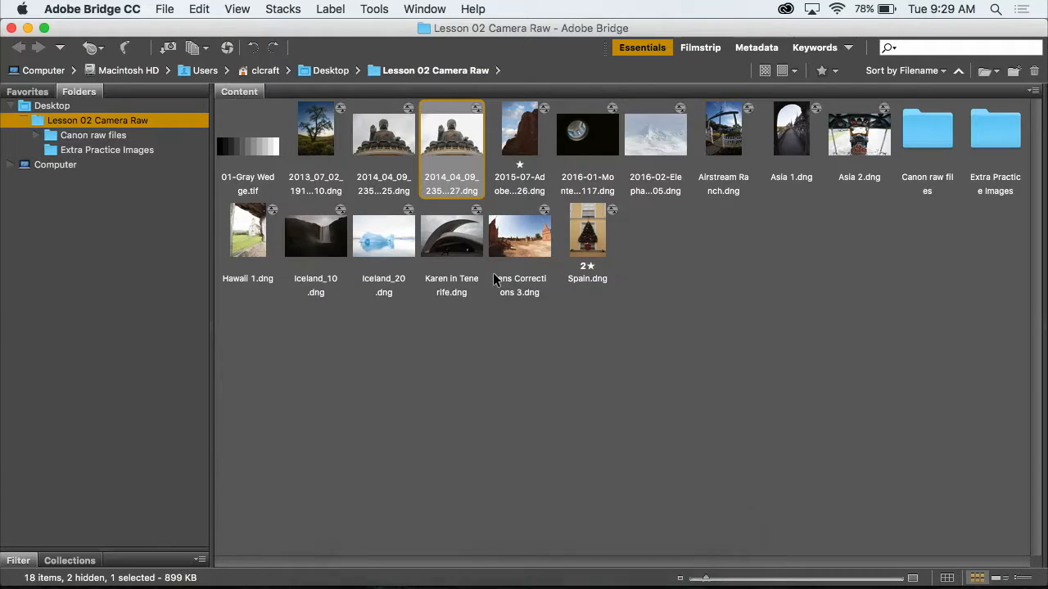
pyautogui.click(673, 279)
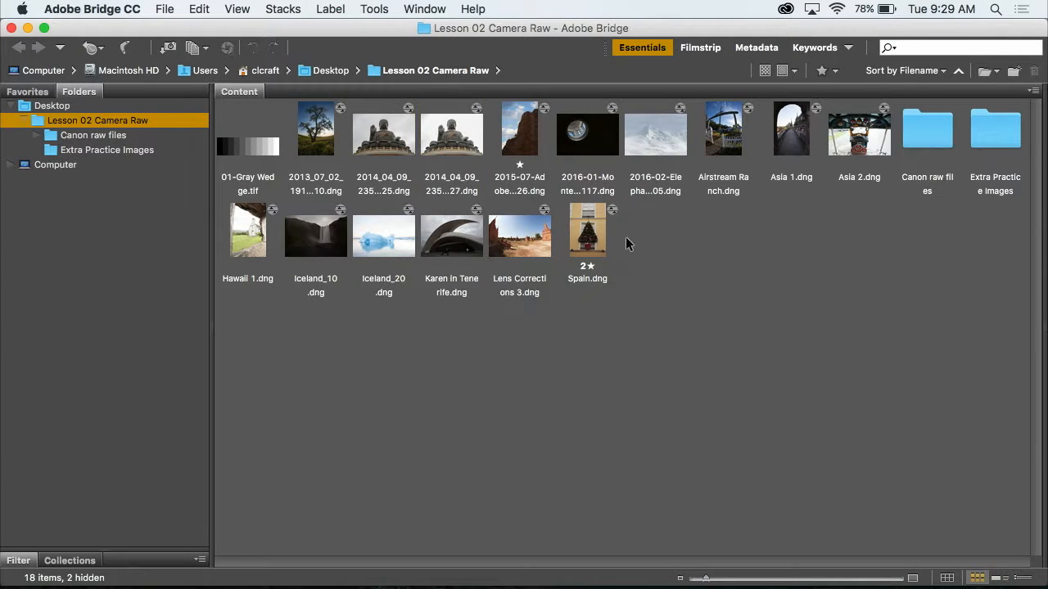
pyautogui.doubleClick(599, 140)
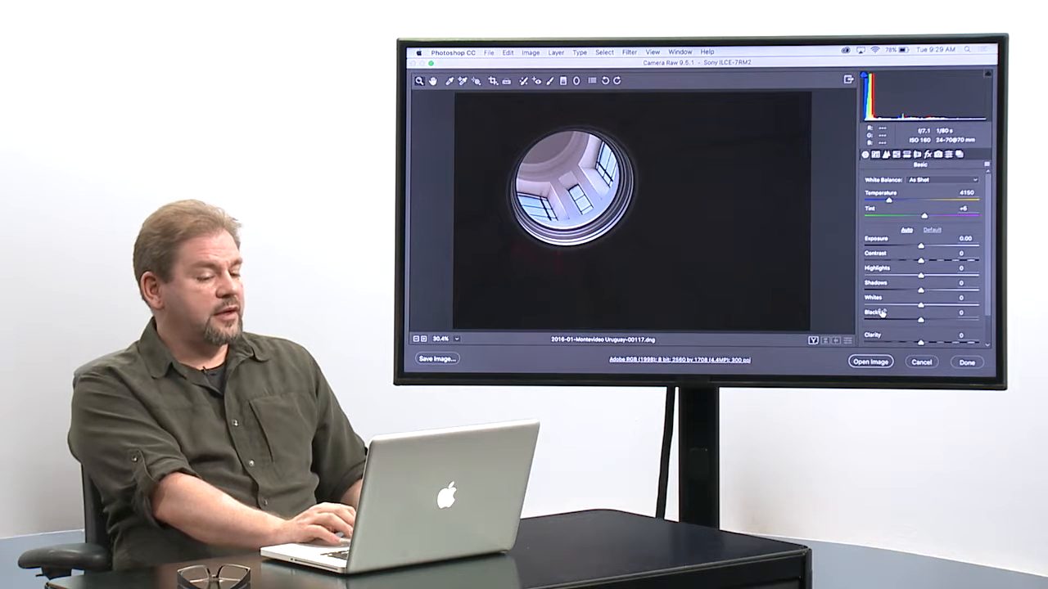
# Set the dome photo's Shadows to +99 and Contrast to -99
pyautogui.scroll(-2, 975, 235)
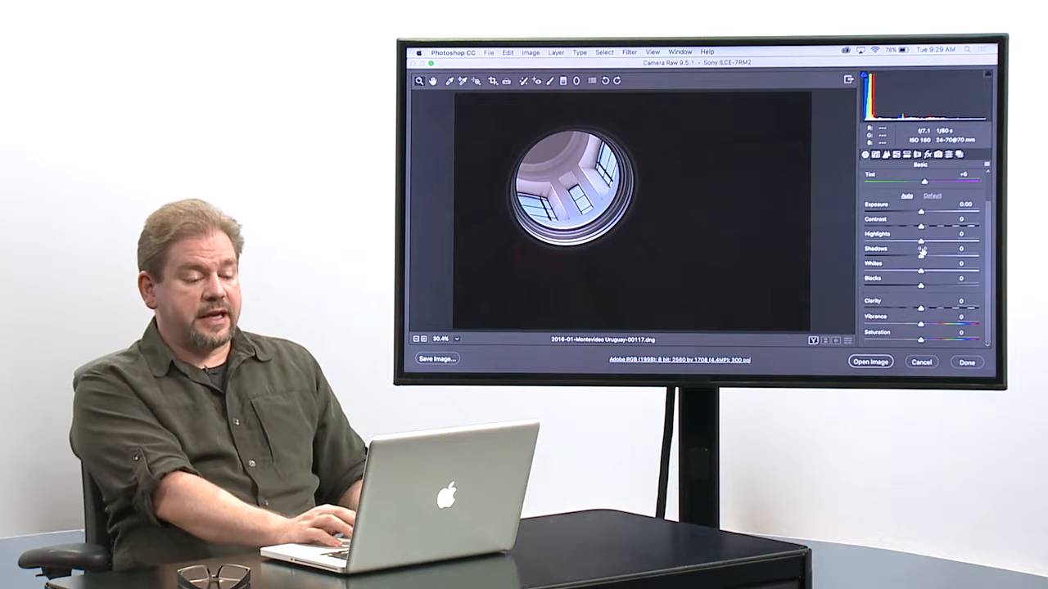
pyautogui.moveTo(921, 250); pyautogui.dragTo(978, 255)
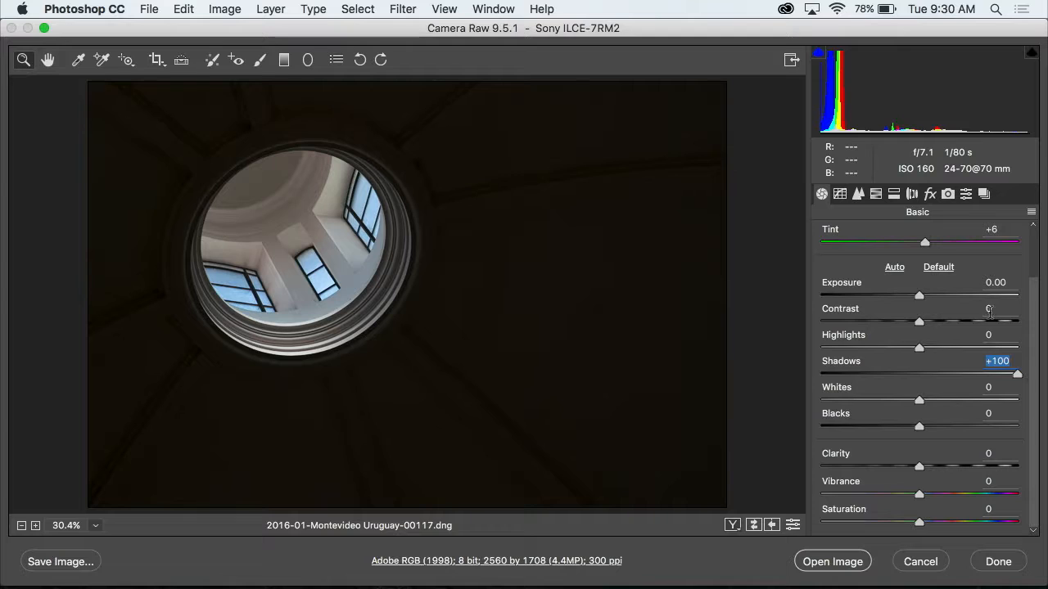
pyautogui.press('Down')
pyautogui.moveTo(921, 322); pyautogui.dragTo(822, 312)
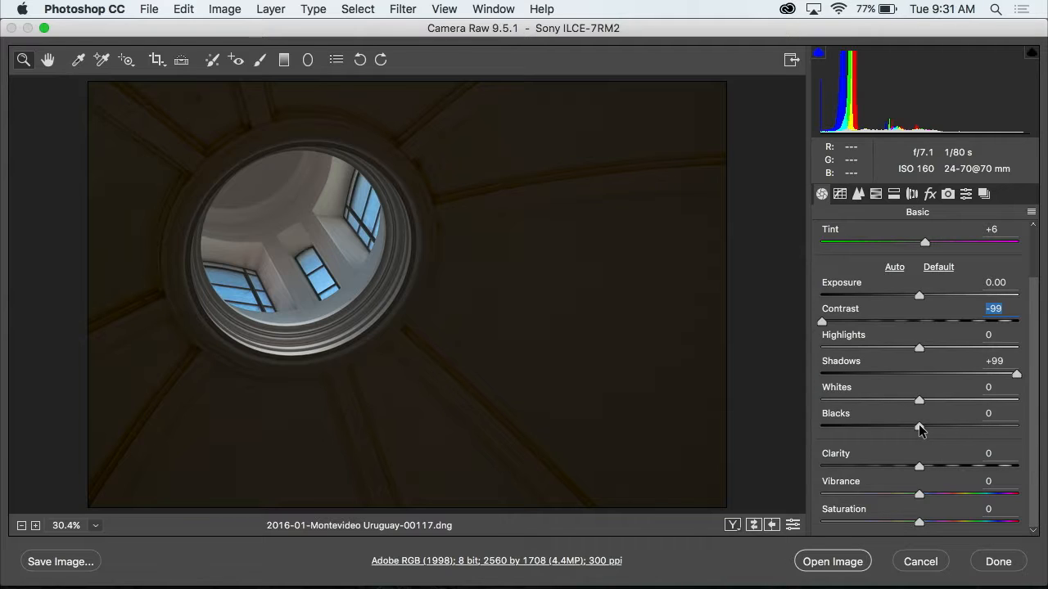
# Set the dome photo's Blacks to +88 and its white balance Temperature to 4750
pyautogui.moveTo(920, 427); pyautogui.dragTo(994, 418)
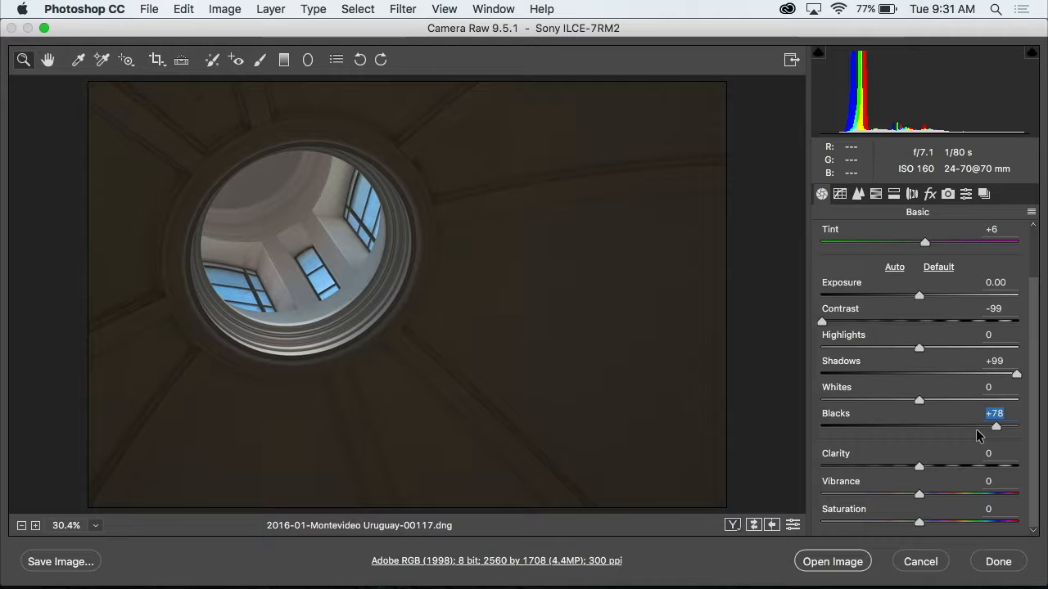
pyautogui.moveTo(997, 428)
pyautogui.mouseDown()
pyautogui.moveTo(951, 428)
pyautogui.moveTo(1007, 429)
pyautogui.mouseUp()
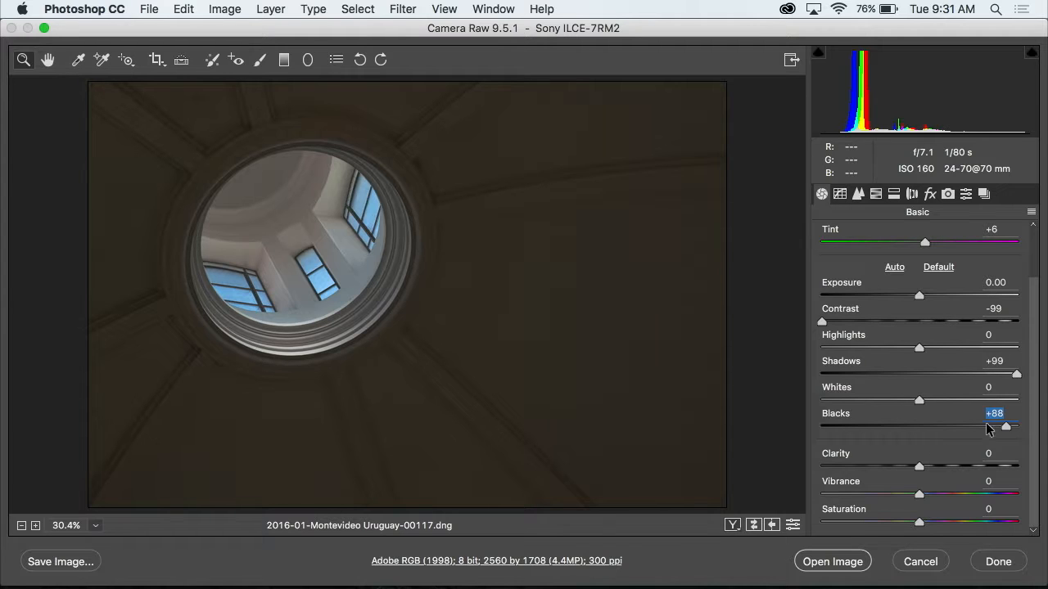
pyautogui.scroll(4, 975, 308)
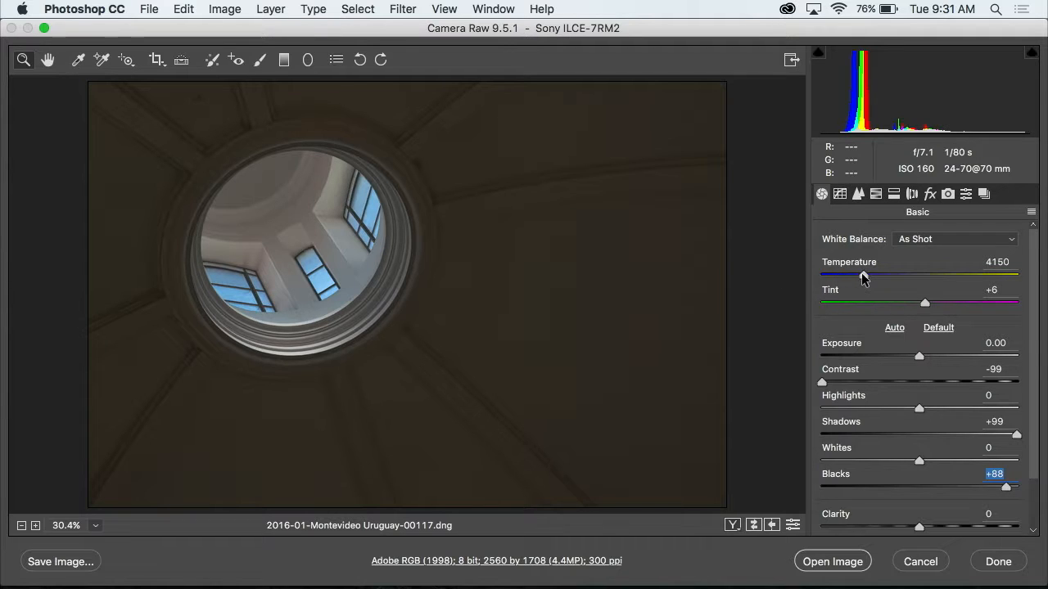
pyautogui.moveTo(862, 279)
pyautogui.mouseDown()
pyautogui.moveTo(850, 278)
pyautogui.moveTo(906, 277)
pyautogui.moveTo(874, 277)
pyautogui.mouseUp()
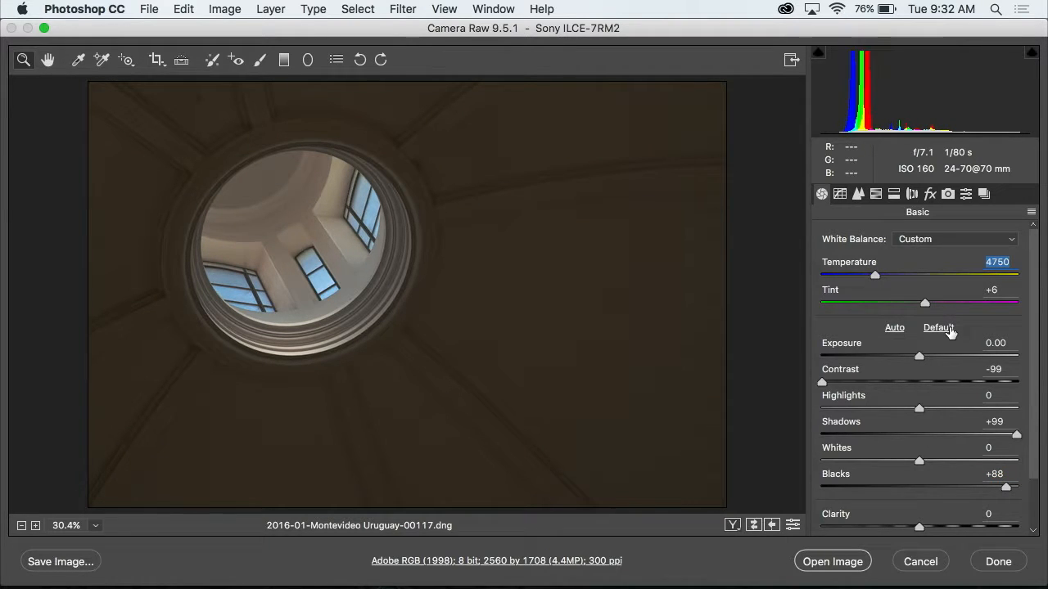
pyautogui.scroll(-2, 954, 305)
pyautogui.scroll(2, 954, 309)
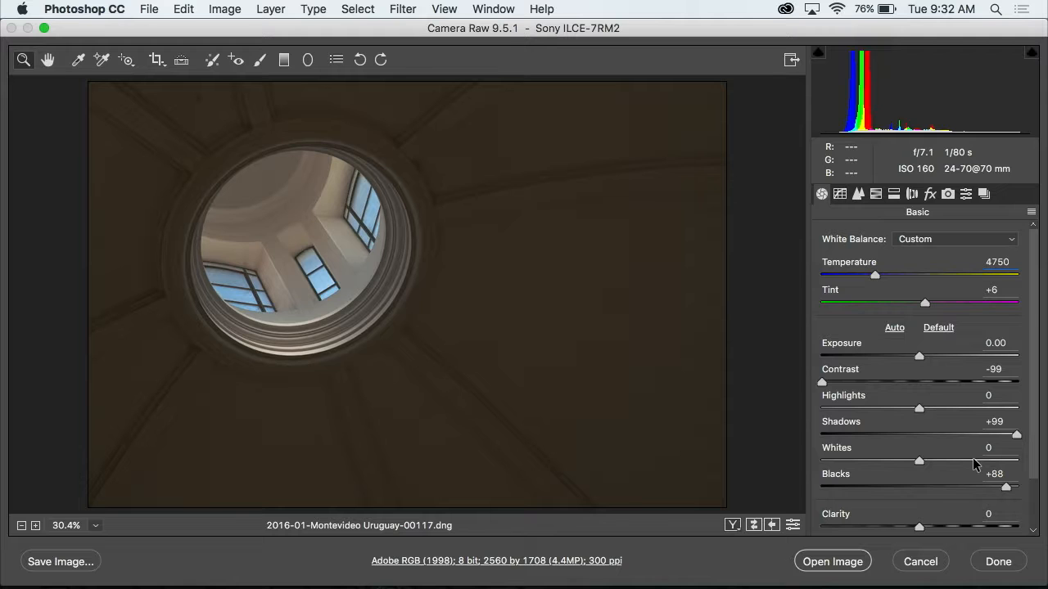
pyautogui.scroll(-3, 974, 461)
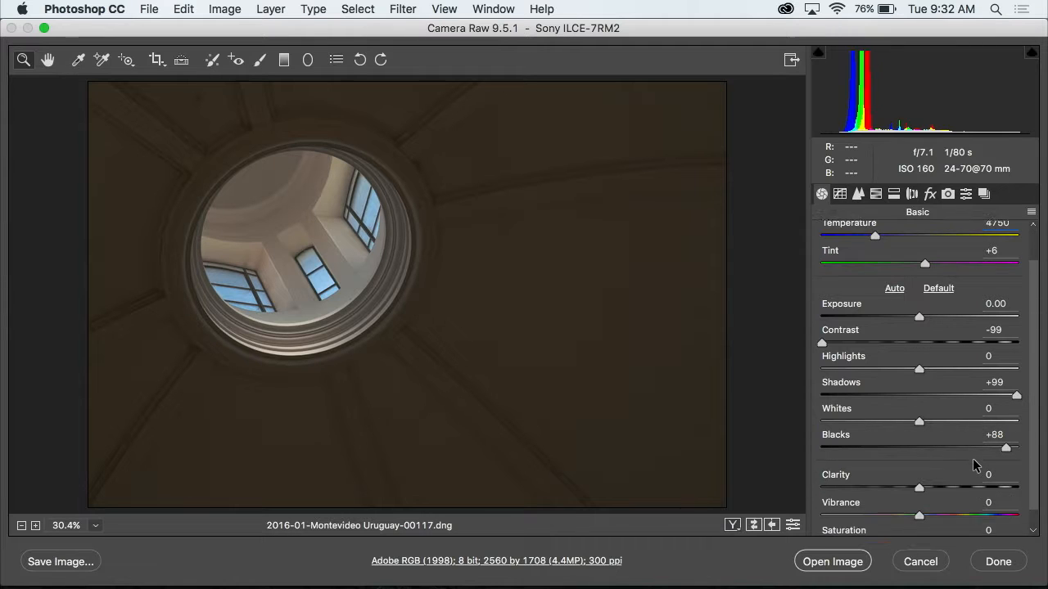
pyautogui.scroll(3, 973, 461)
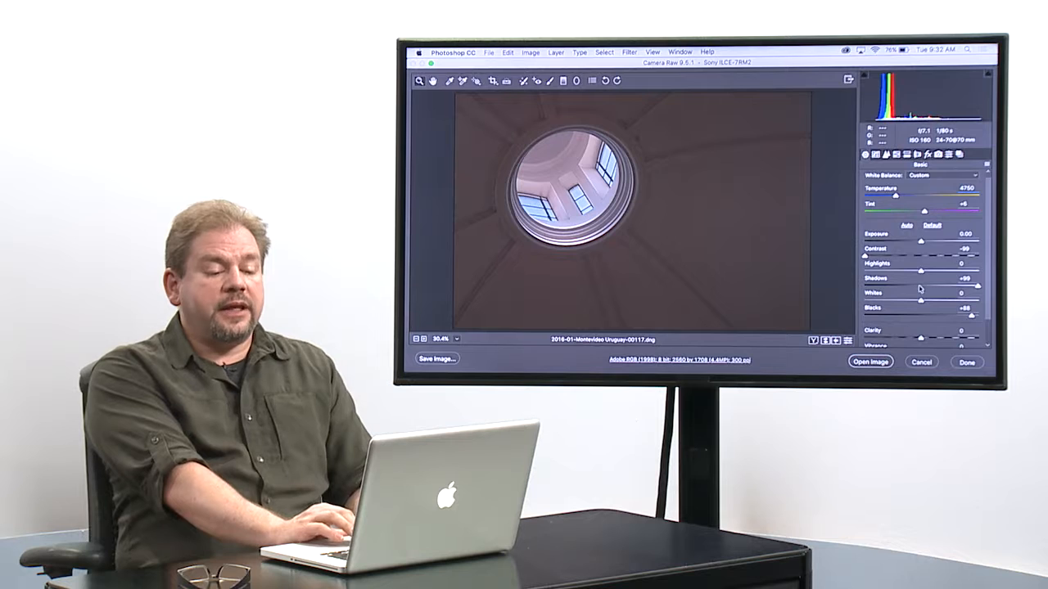
pyautogui.scroll(1, 909, 245)
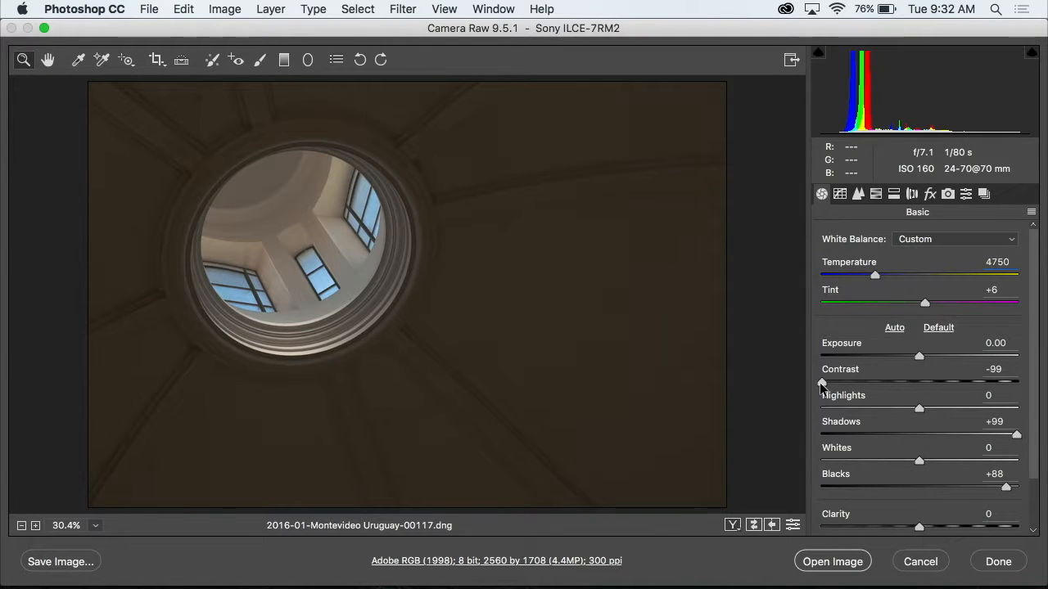
# Toggle the dome photo's Contrast repeatedly between 0 and -99 to compare its effect on the dark areas
pyautogui.doubleClick(820, 382)
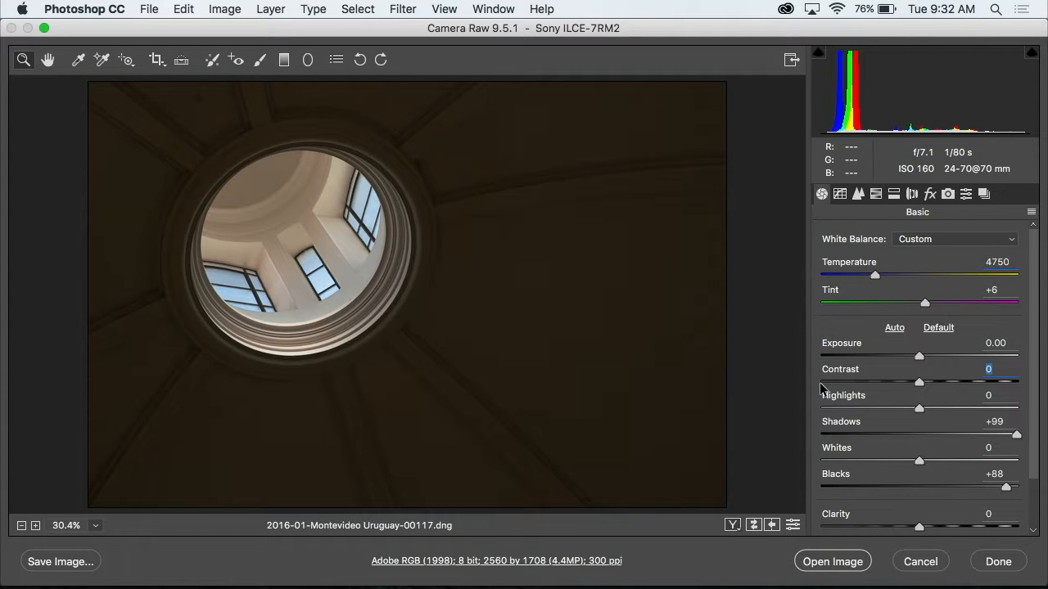
pyautogui.click(822, 382)
pyautogui.doubleClick(822, 382)
pyautogui.click(822, 382)
pyautogui.doubleClick(822, 382)
pyautogui.click(822, 382)
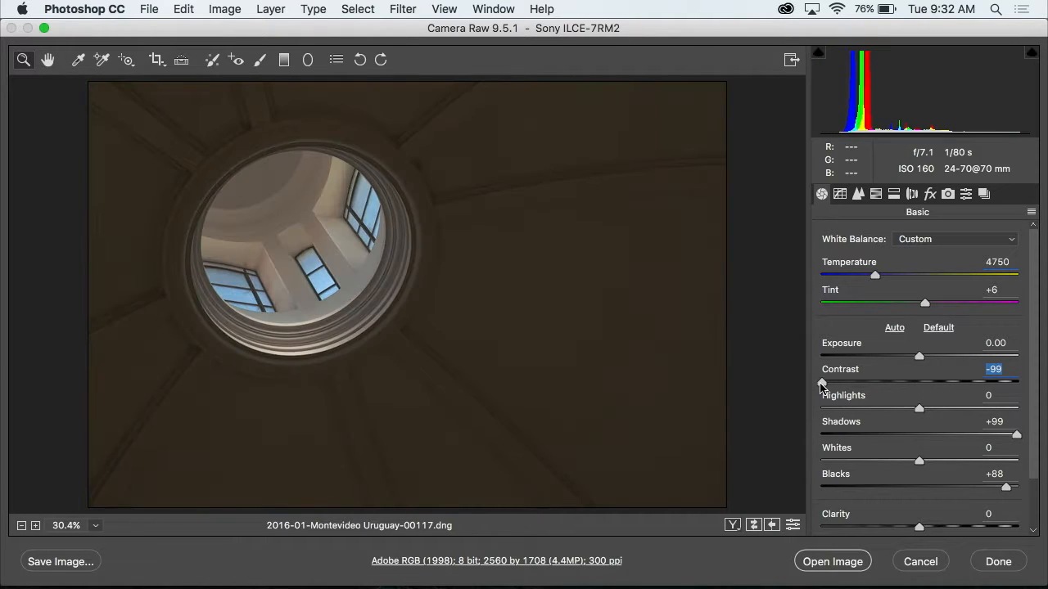
pyautogui.doubleClick(822, 382)
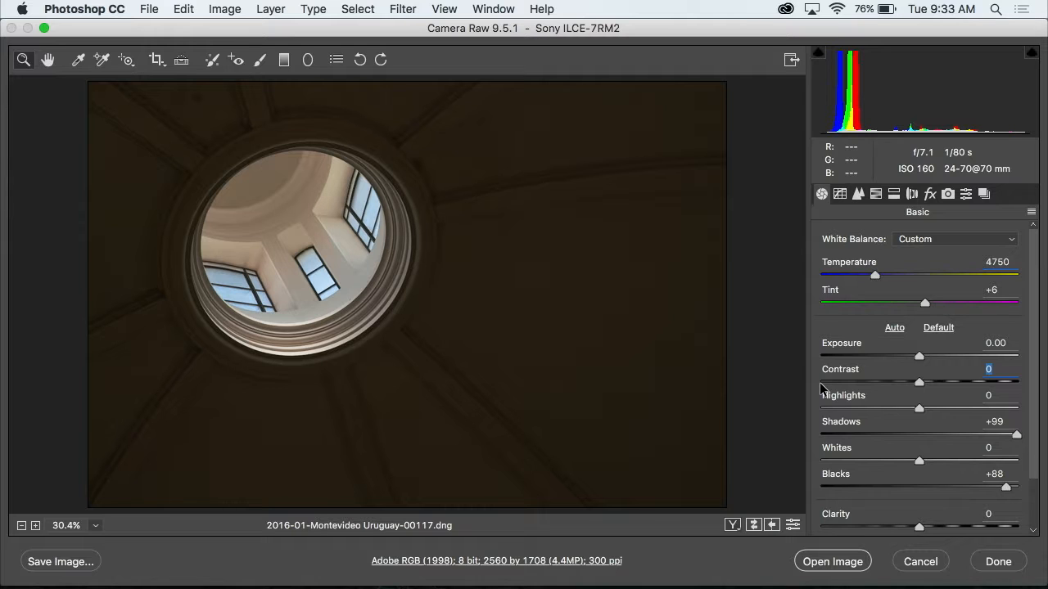
pyautogui.click(821, 382)
pyautogui.doubleClick(821, 383)
pyautogui.click(821, 382)
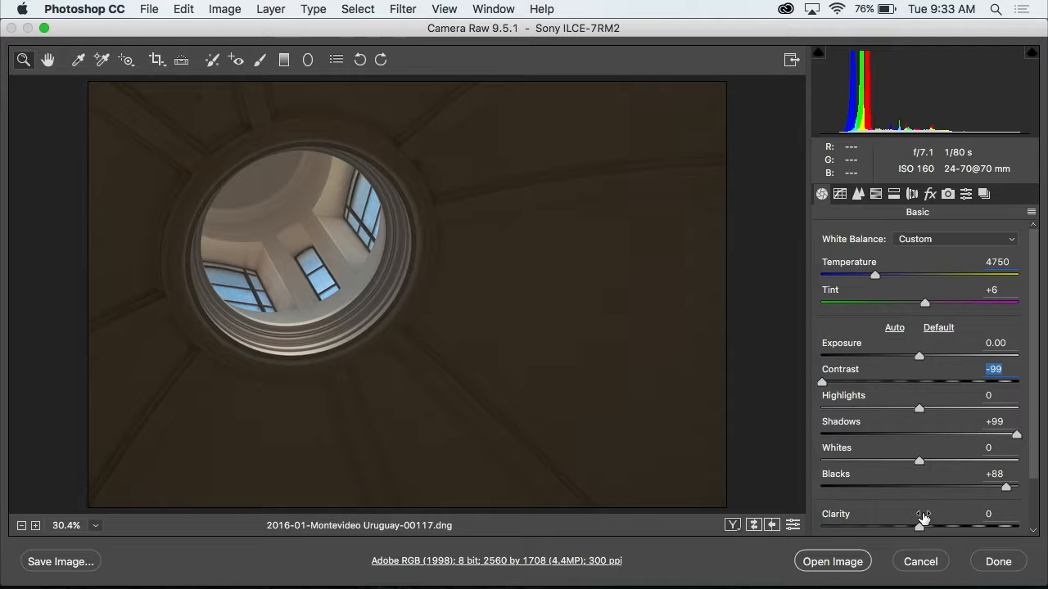
# Set the dome photo's Clarity to +15 and apply the Camera Raw edits
pyautogui.moveTo(920, 525)
pyautogui.mouseDown()
pyautogui.moveTo(942, 526)
pyautogui.moveTo(933, 527)
pyautogui.mouseUp()
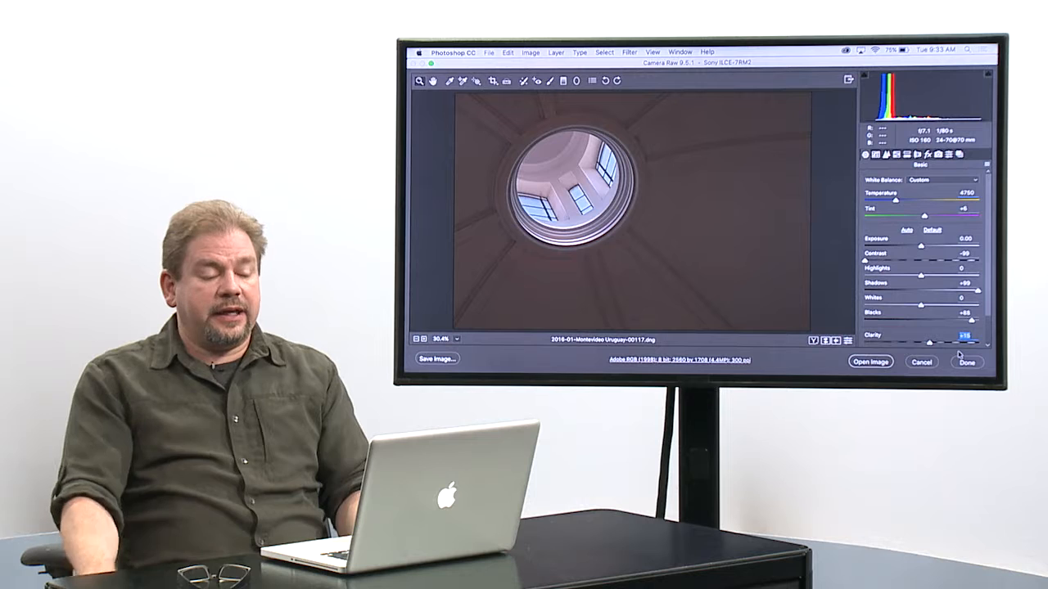
pyautogui.click(966, 362)
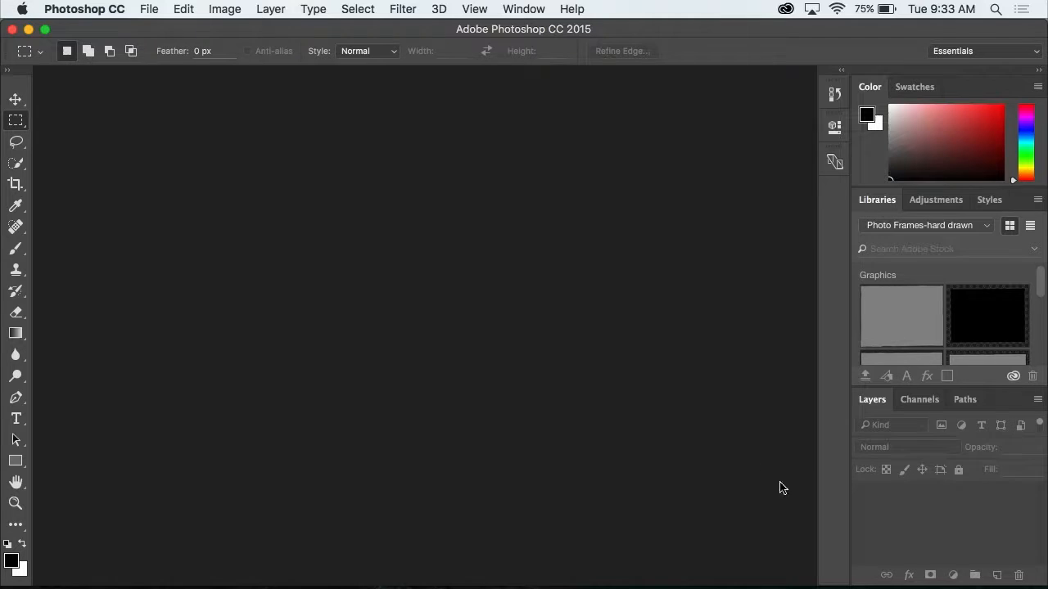
# Switch to Bridge and open the snowy mountain photo 2016-02-Elephant Island Antarctica-00105.dng in Camera Raw
pyautogui.click(400, 554)
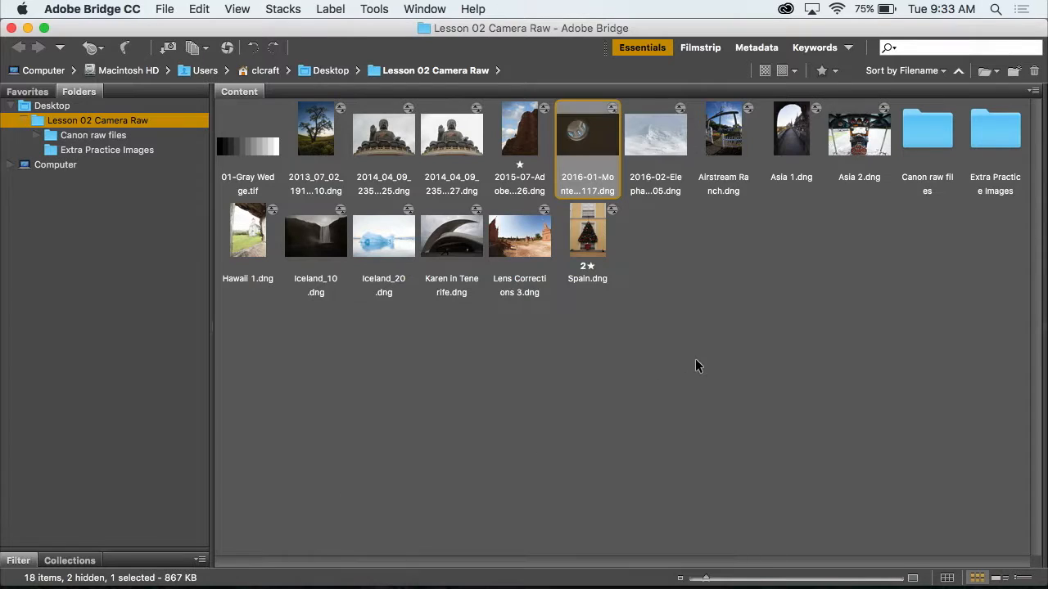
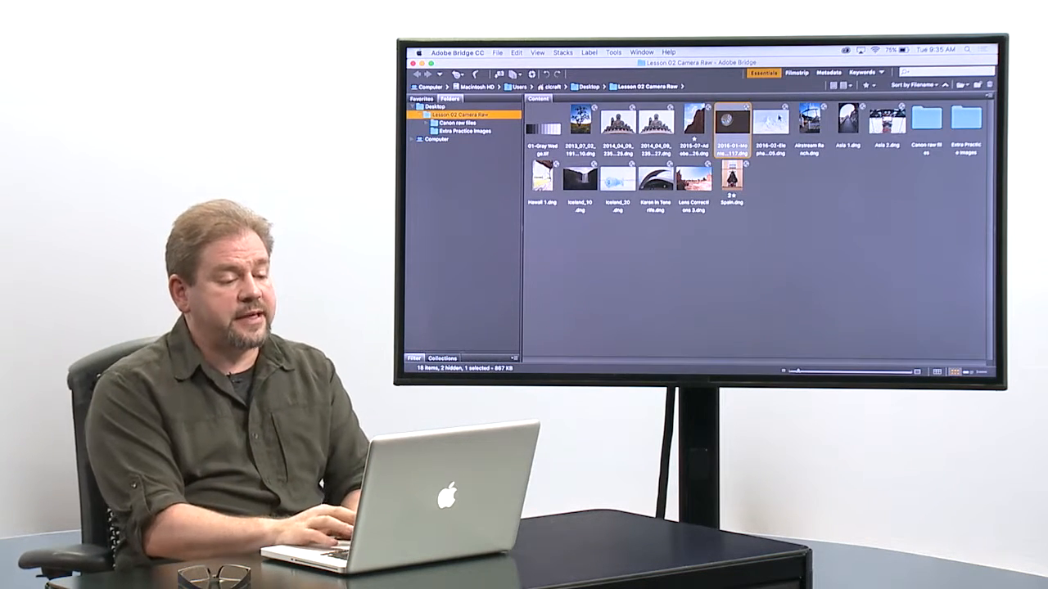
pyautogui.click(770, 124)
pyautogui.doubleClick(770, 125)
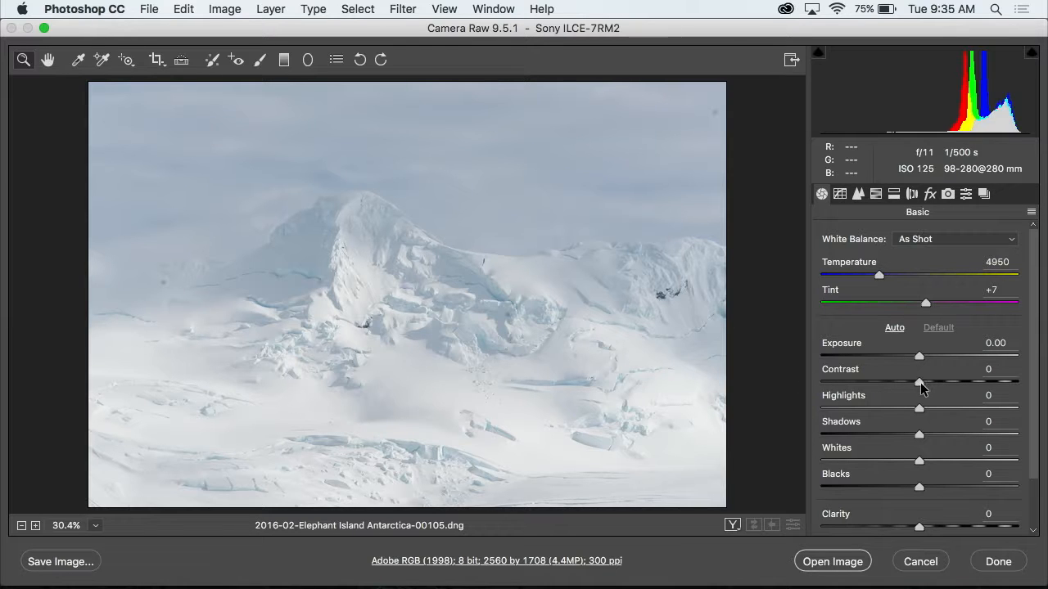
# Try the snowy mountain photo's Contrast at +100, reset it to 0, and set Exposure to -0.80
pyautogui.moveTo(920, 385); pyautogui.dragTo(1045, 379)
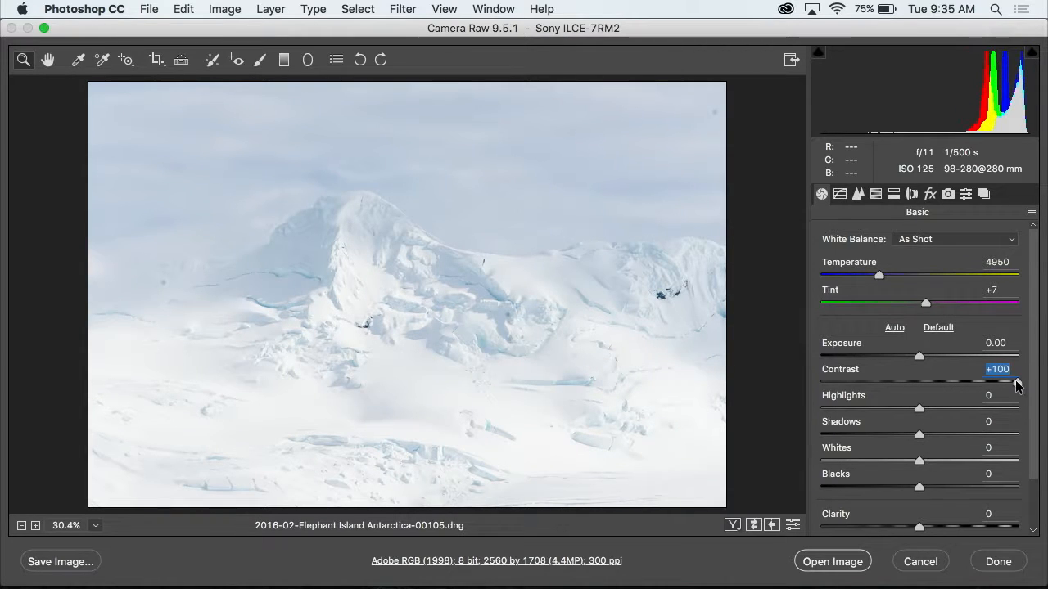
pyautogui.doubleClick(1016, 384)
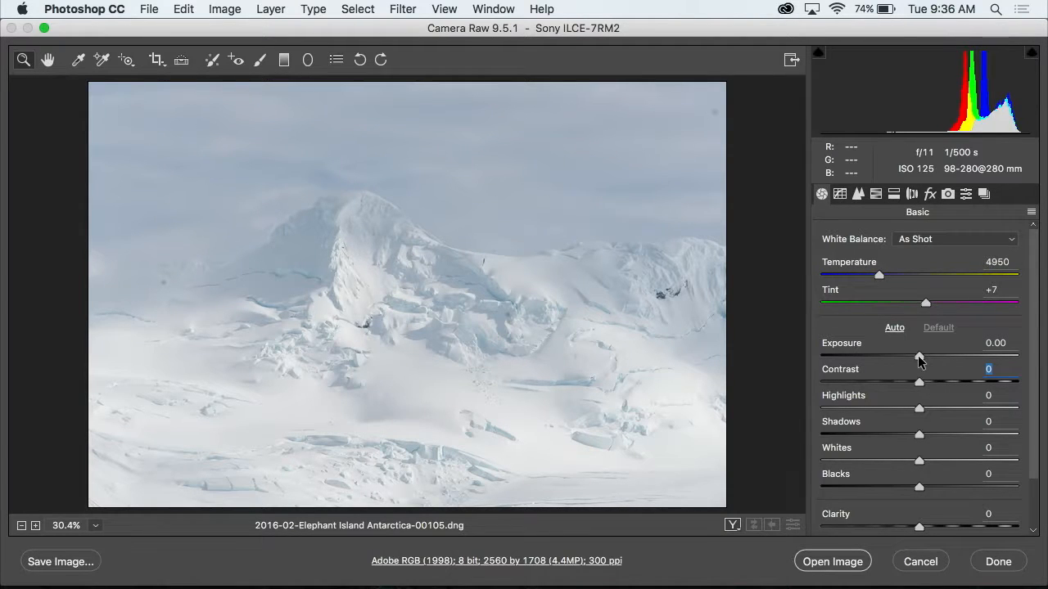
pyautogui.moveTo(920, 359); pyautogui.dragTo(902, 356)
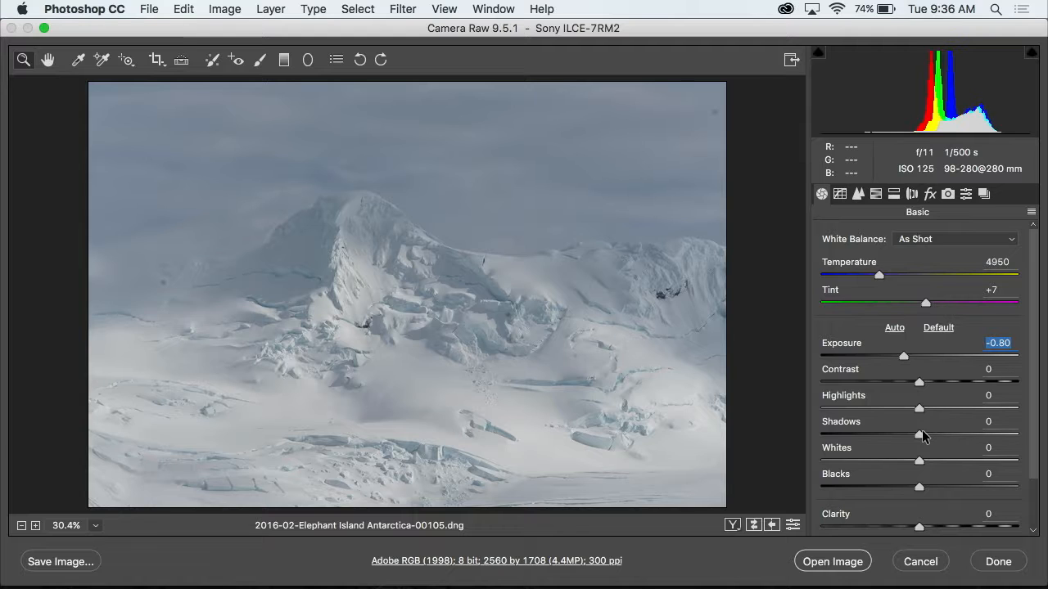
# Try the snowy mountain photo's Shadows at -100 and reset it to 0
pyautogui.moveTo(919, 438); pyautogui.dragTo(827, 425)
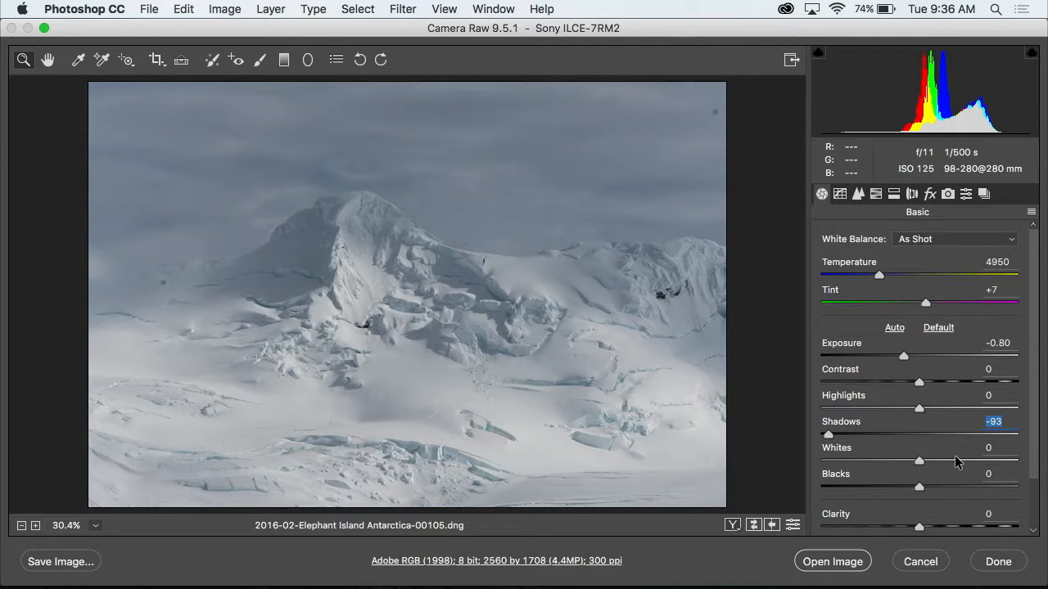
pyautogui.moveTo(816, 430); pyautogui.dragTo(813, 430)
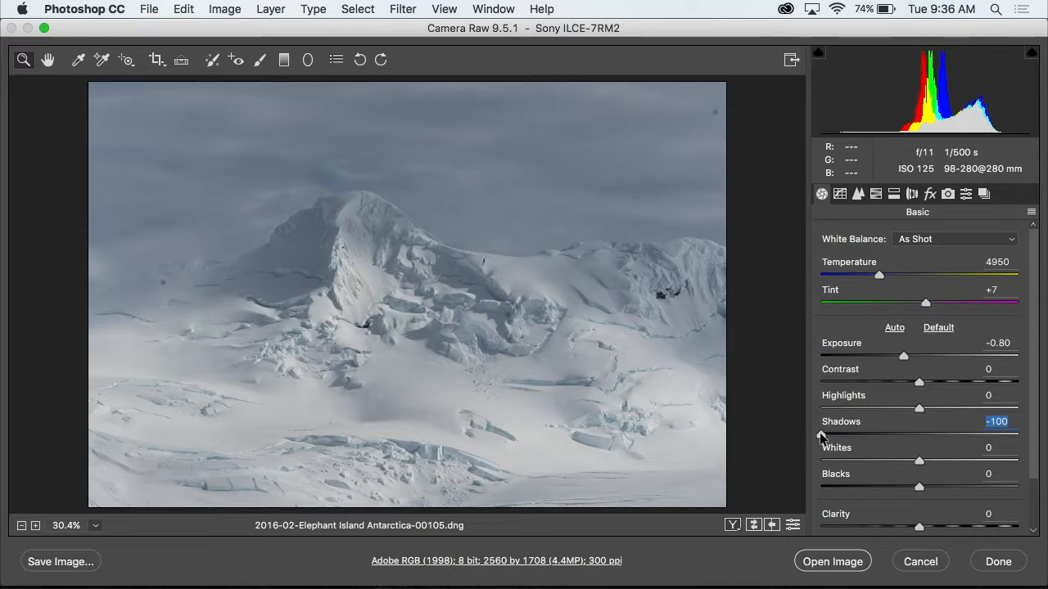
pyautogui.doubleClick(820, 432)
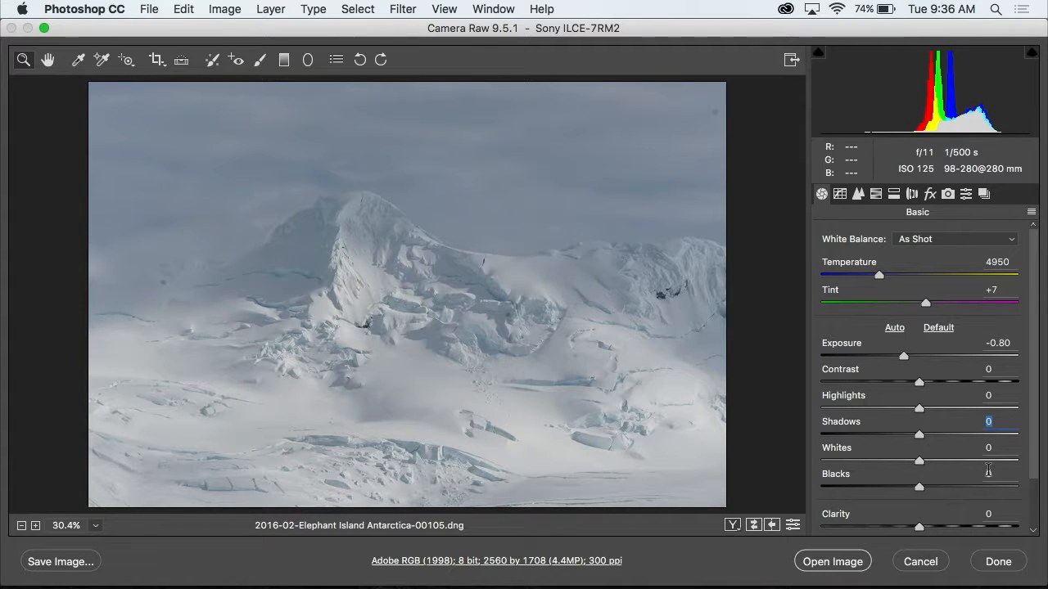
# Set the snowy mountain photo's Blacks to -78 and Whites to +50
pyautogui.scroll(-2, 975, 478)
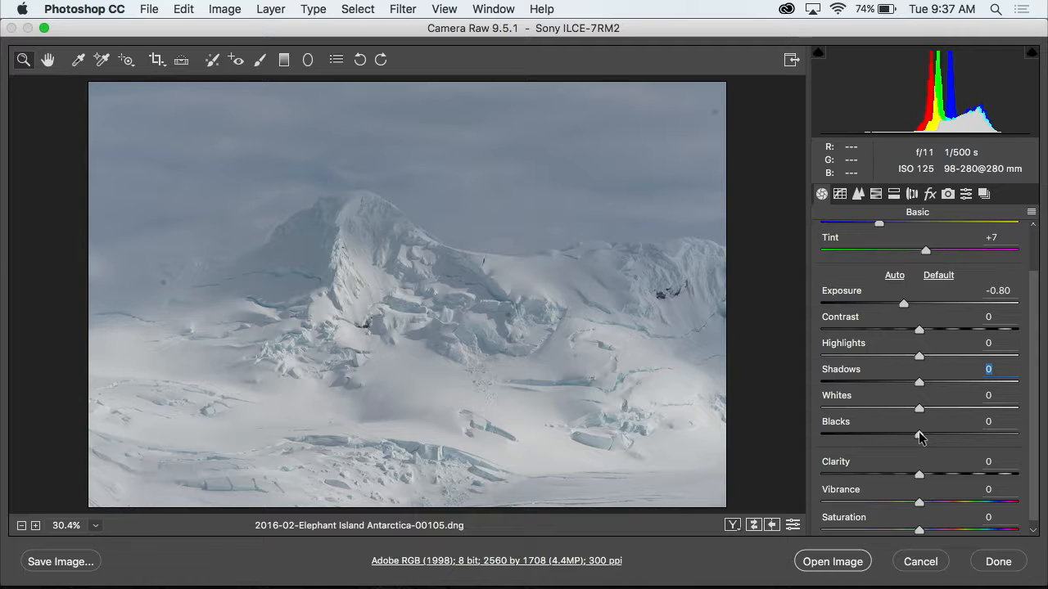
pyautogui.moveTo(920, 437); pyautogui.dragTo(844, 437)
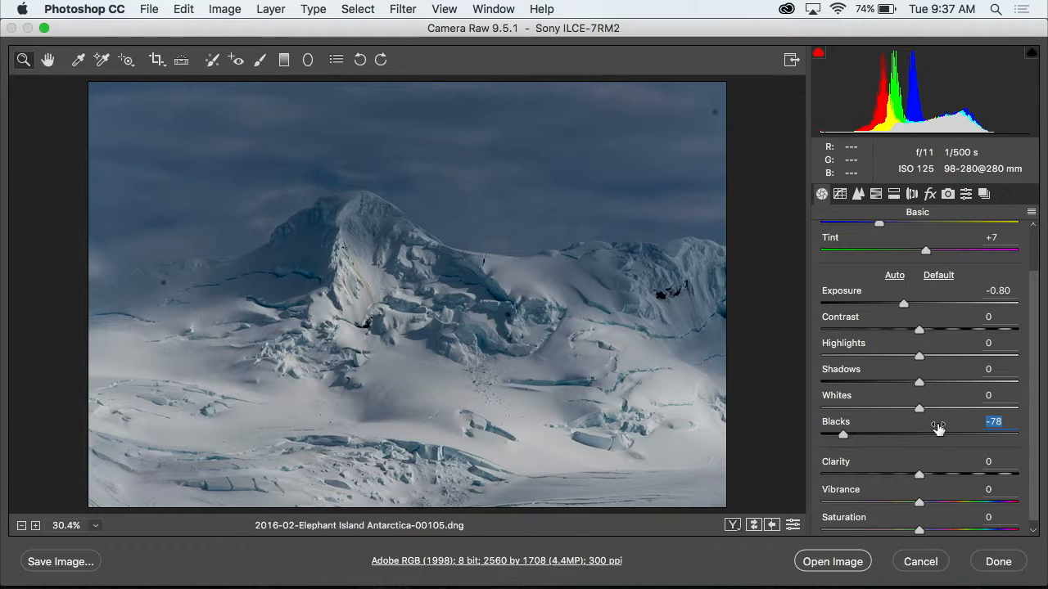
pyautogui.moveTo(919, 408); pyautogui.dragTo(968, 404)
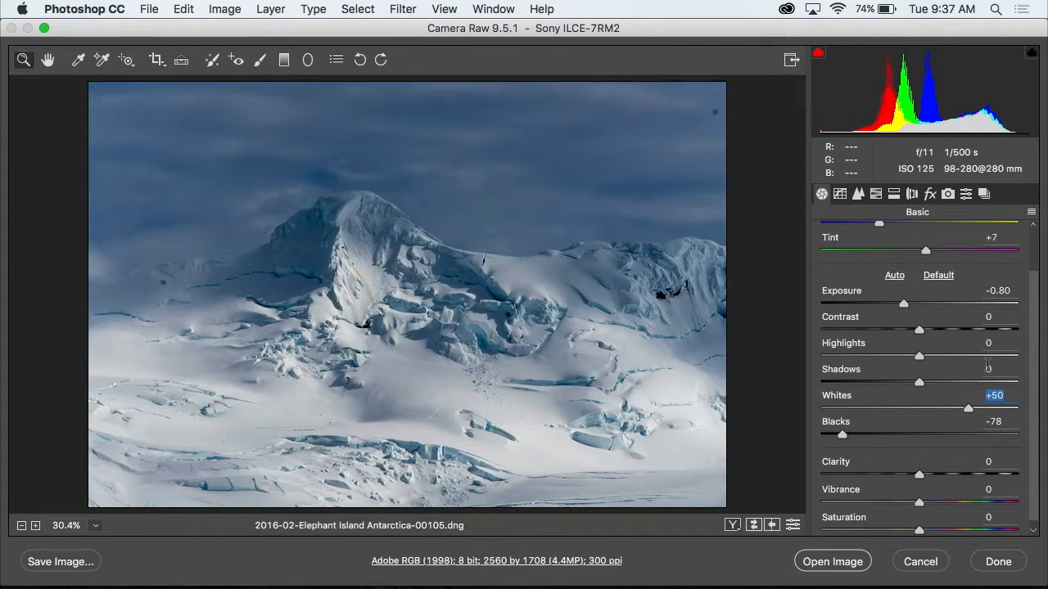
# Restore the snowy mountain photo to Camera Raw Defaults and apply the Auto tone adjustment
pyautogui.scroll(-1, 1030, 258)
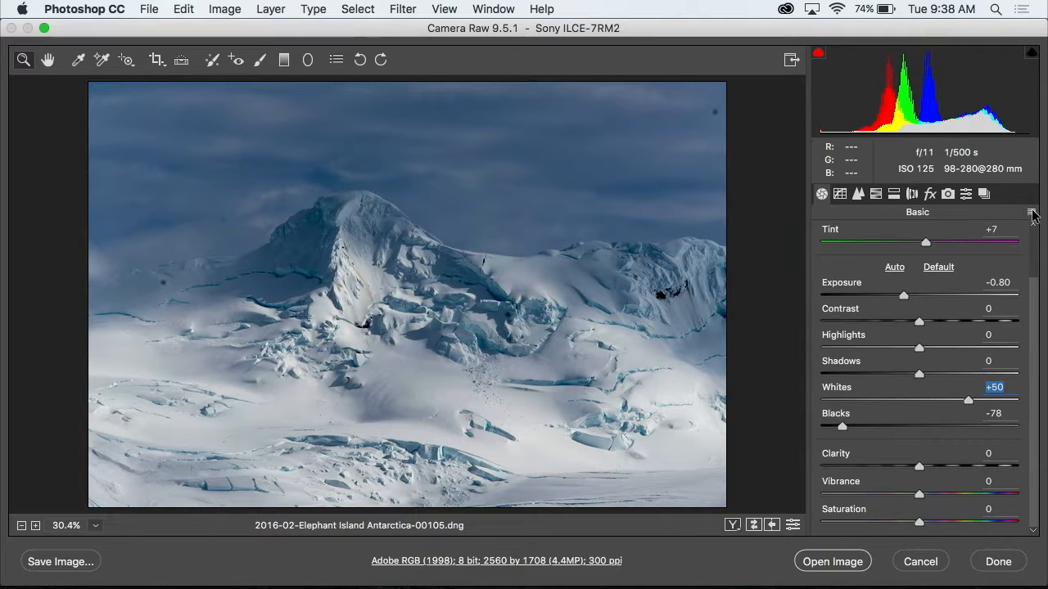
pyautogui.click(1029, 215)
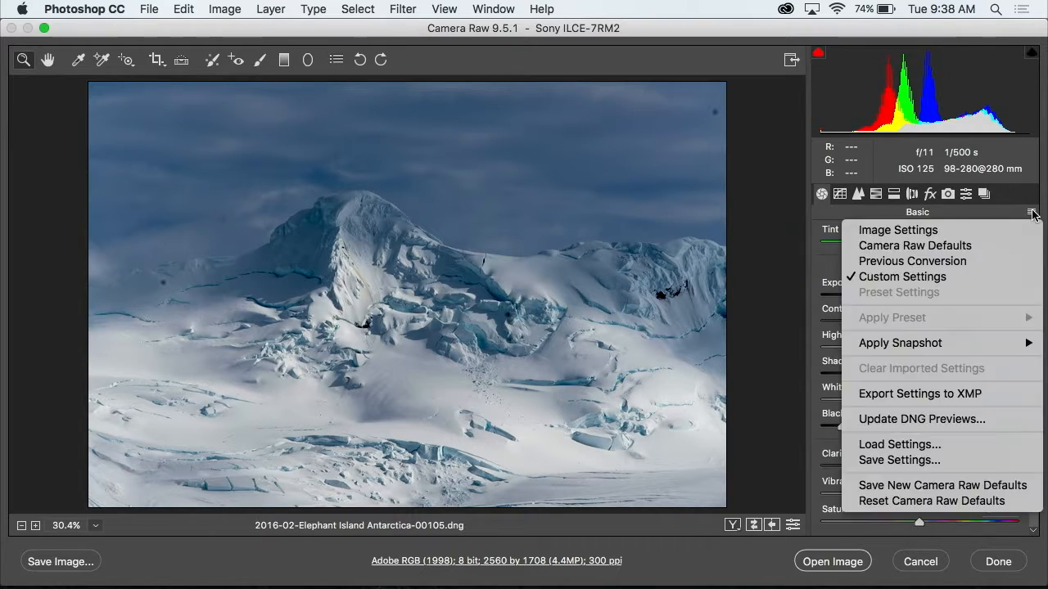
pyautogui.click(1005, 247)
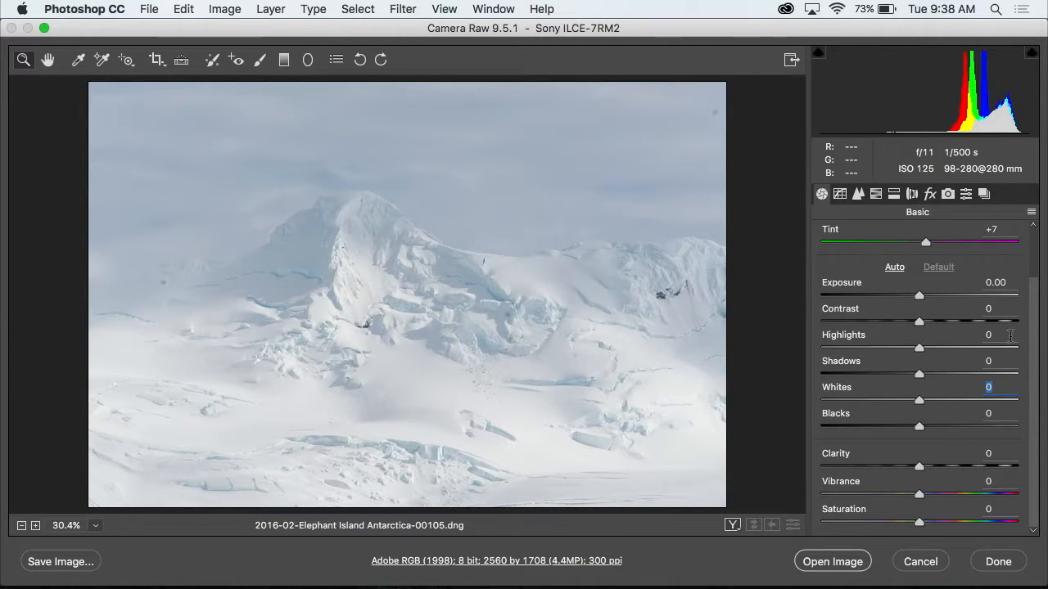
pyautogui.click(1032, 214)
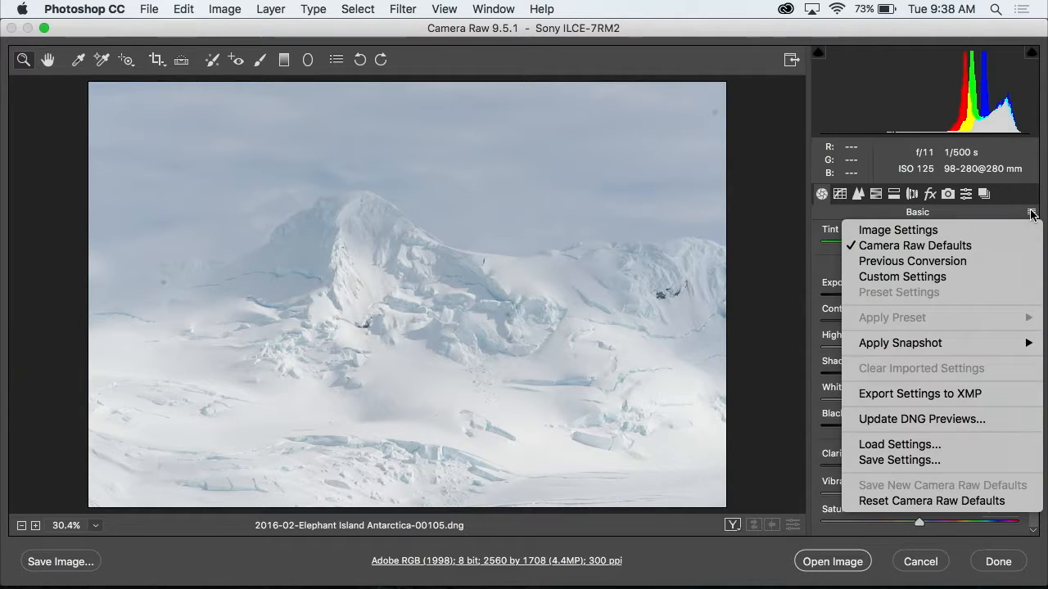
pyautogui.click(989, 247)
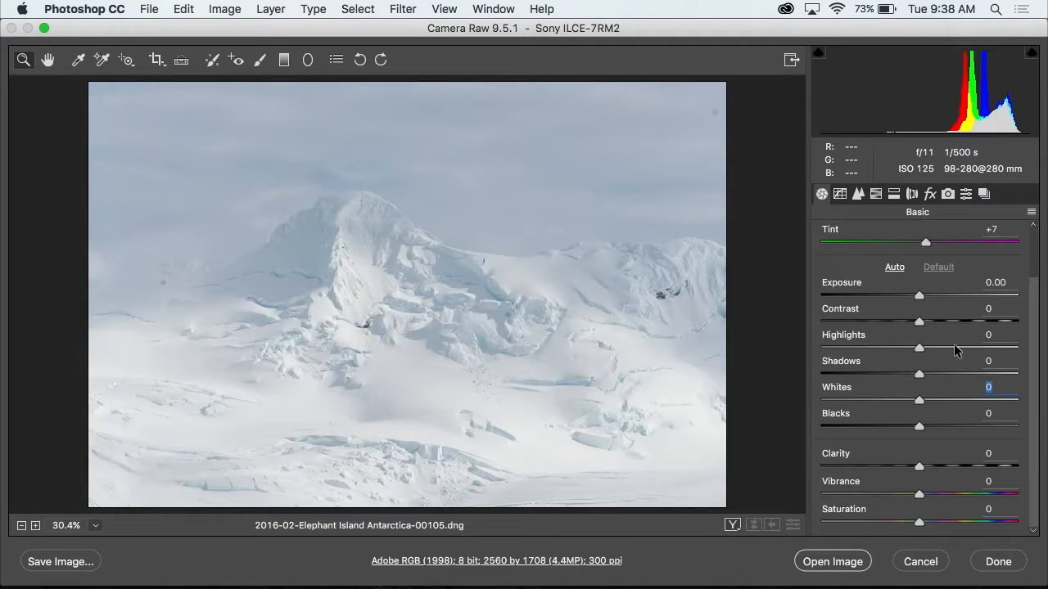
pyautogui.click(895, 267)
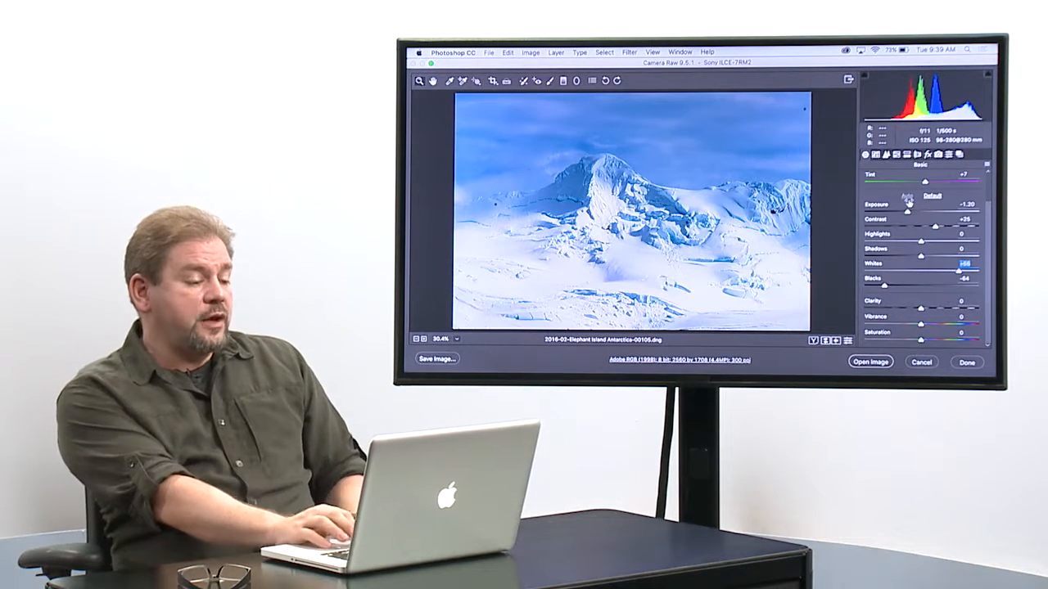
# Warm the snowy mountain photo to a Temperature of 5450 and set Clarity to +10
pyautogui.scroll(3, 909, 203)
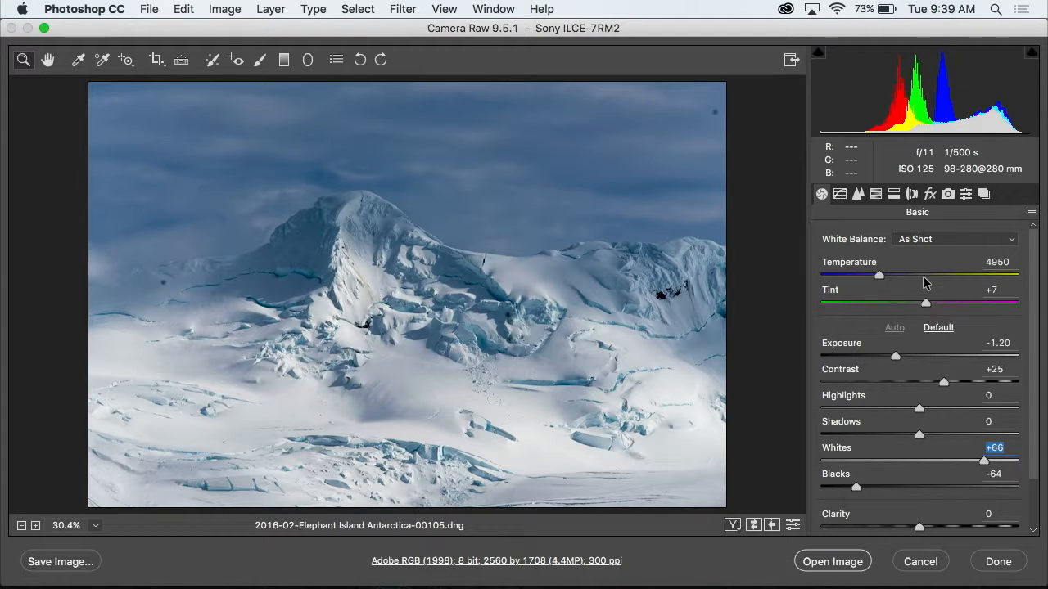
pyautogui.moveTo(880, 276)
pyautogui.mouseDown()
pyautogui.moveTo(906, 279)
pyautogui.moveTo(890, 275)
pyautogui.mouseUp()
pyautogui.moveTo(892, 275); pyautogui.dragTo(889, 276)
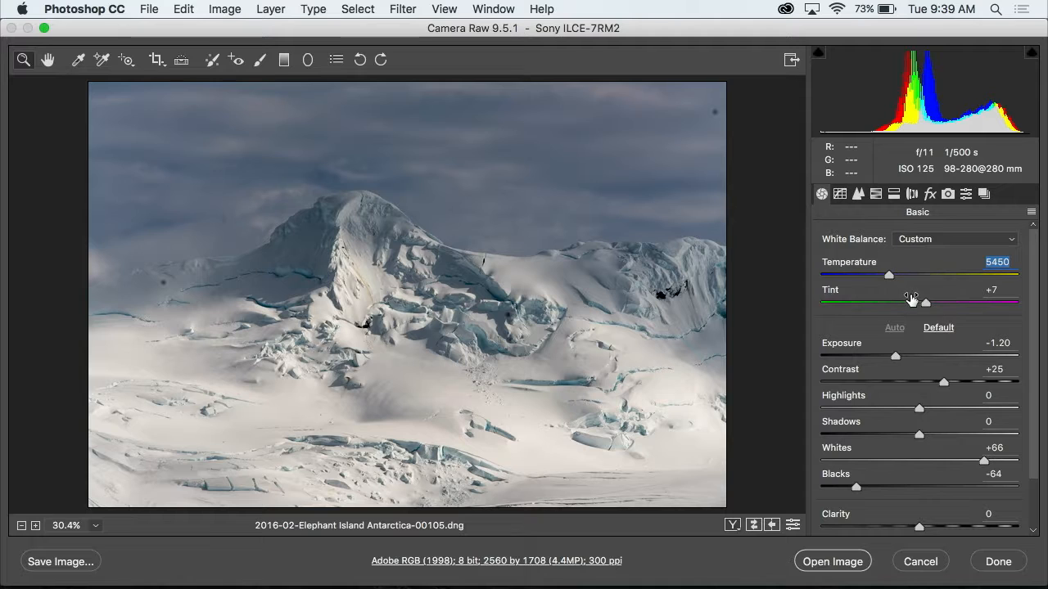
pyautogui.scroll(-2, 936, 385)
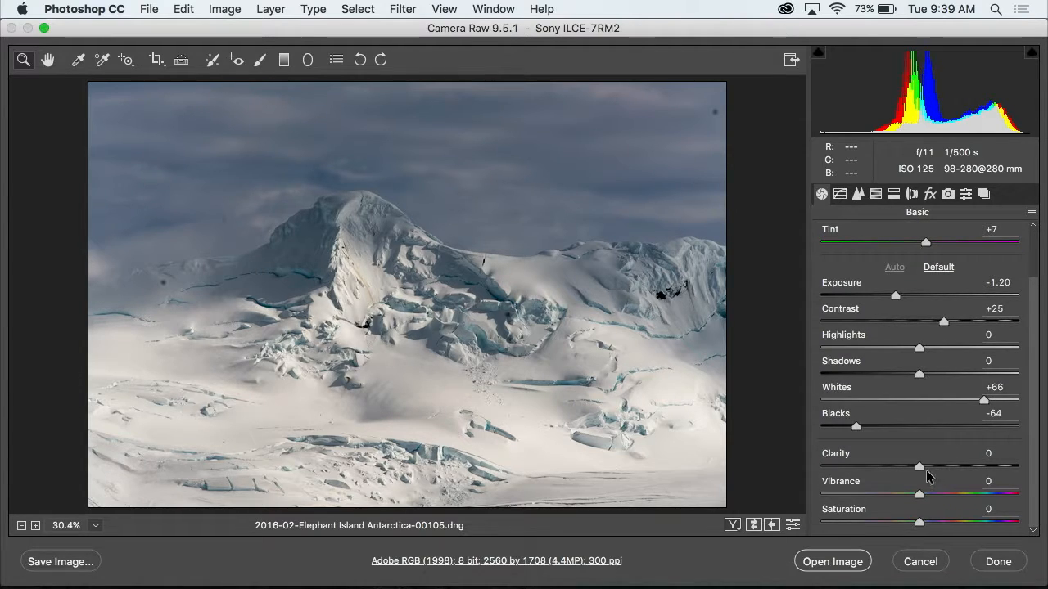
pyautogui.moveTo(918, 468)
pyautogui.mouseDown()
pyautogui.moveTo(940, 466)
pyautogui.moveTo(929, 462)
pyautogui.mouseUp()
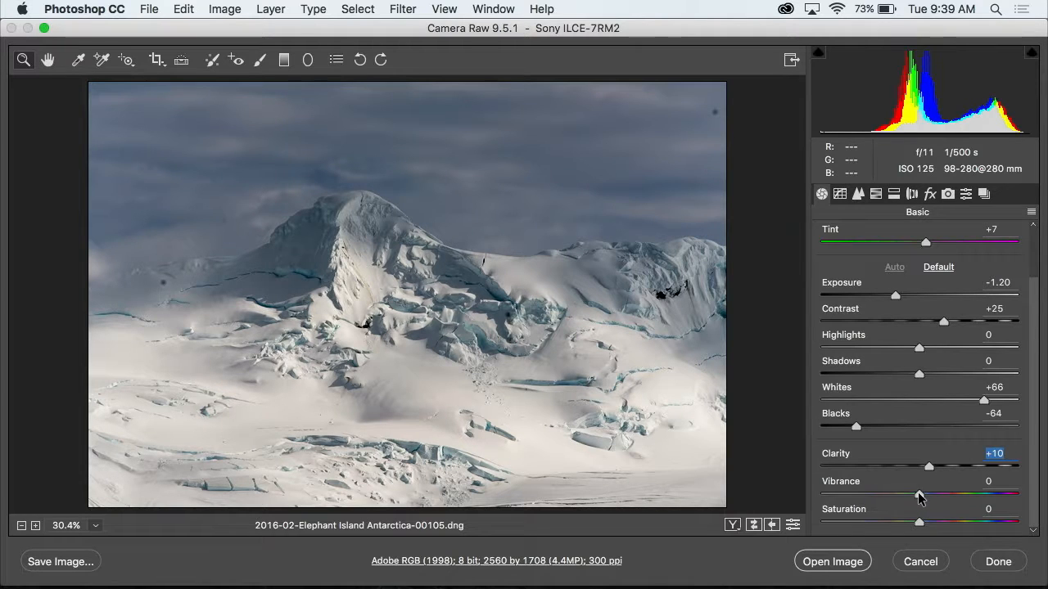
# Try the snowy mountain photo's Vibrance at +79, reset it to 0, and set Saturation to +21
pyautogui.moveTo(917, 496); pyautogui.dragTo(945, 496)
pyautogui.doubleClick(945, 494)
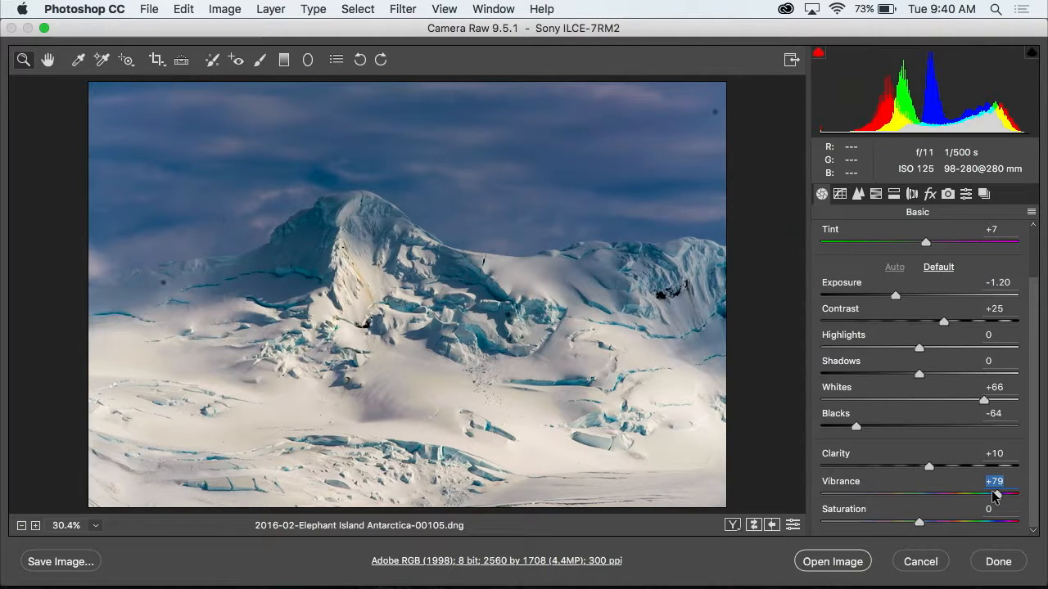
pyautogui.doubleClick(995, 495)
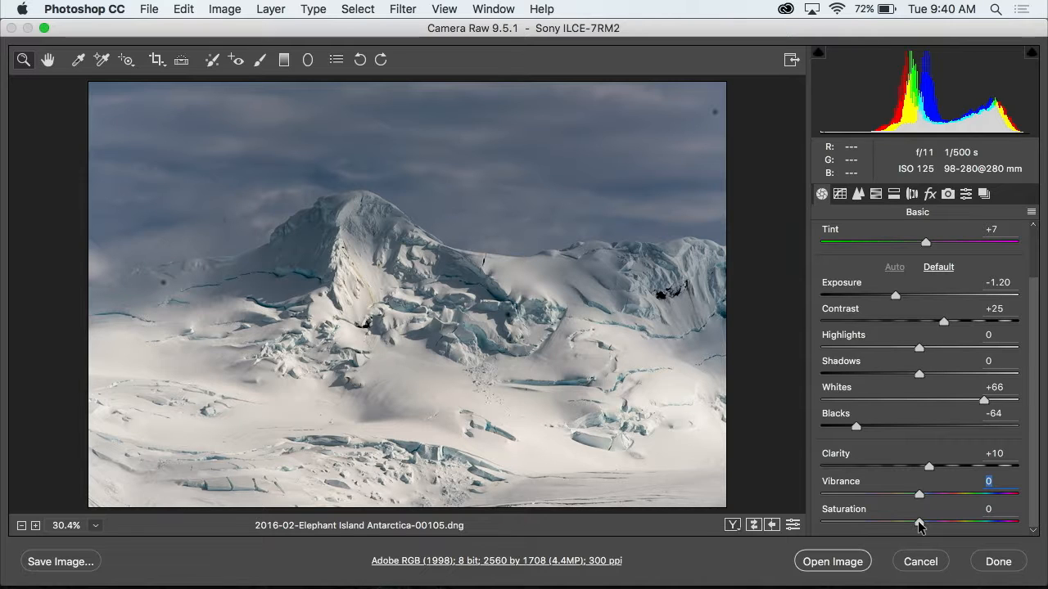
pyautogui.moveTo(919, 526)
pyautogui.mouseDown()
pyautogui.moveTo(962, 525)
pyautogui.moveTo(939, 526)
pyautogui.mouseUp()
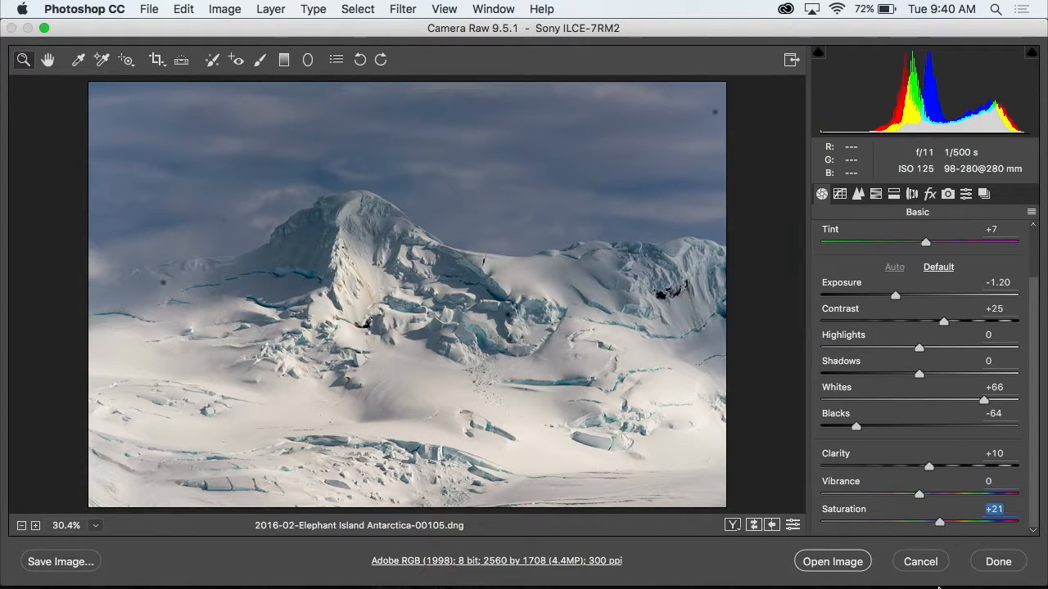
# Compare the snowy mountain photo's current Basic settings with the defaults, returning to the adjusted version
pyautogui.scroll(3, 946, 471)
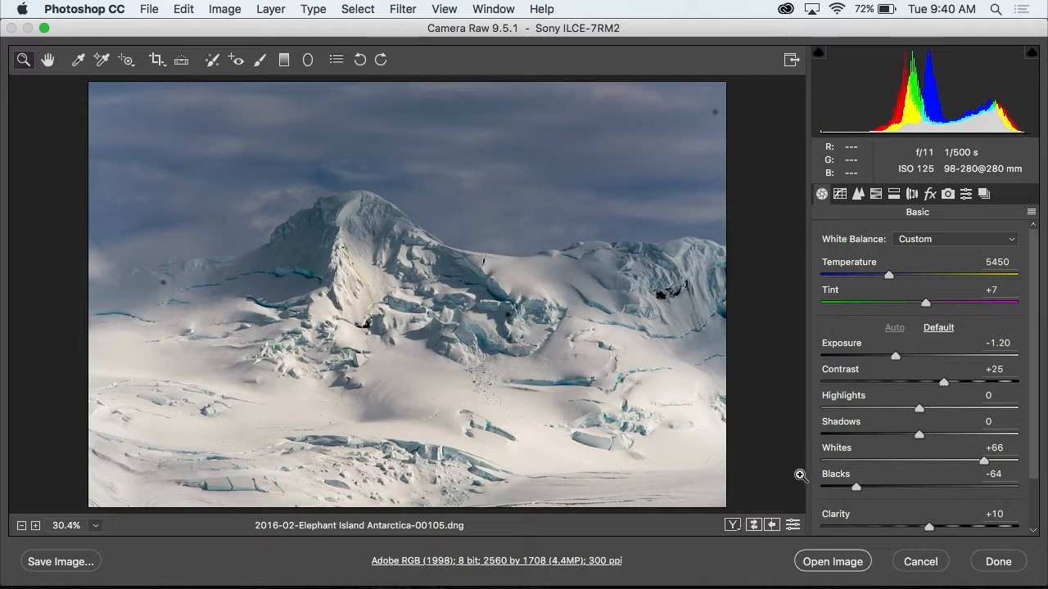
pyautogui.click(793, 526)
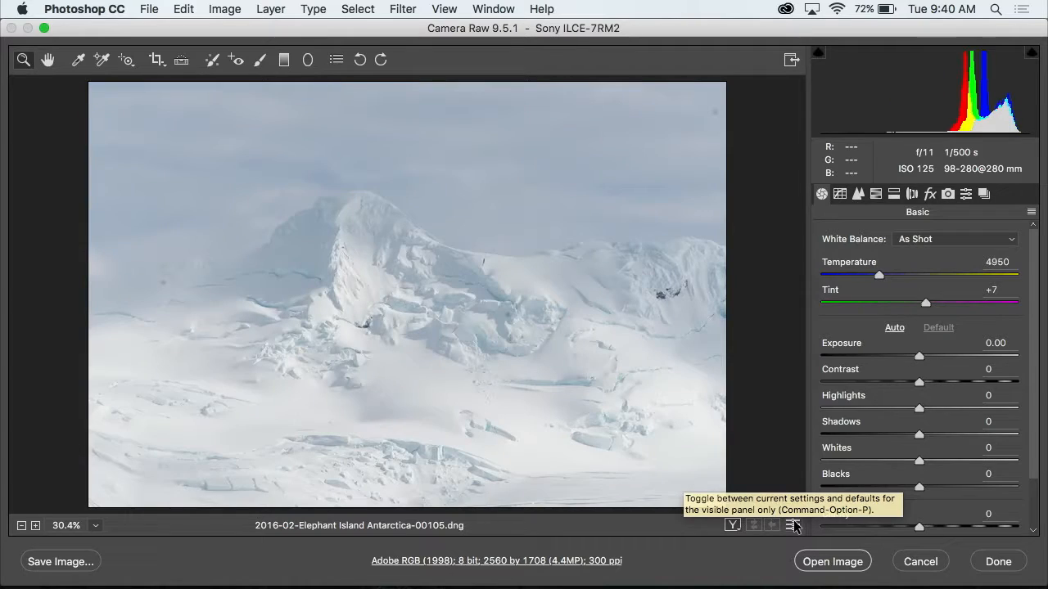
pyautogui.click(794, 526)
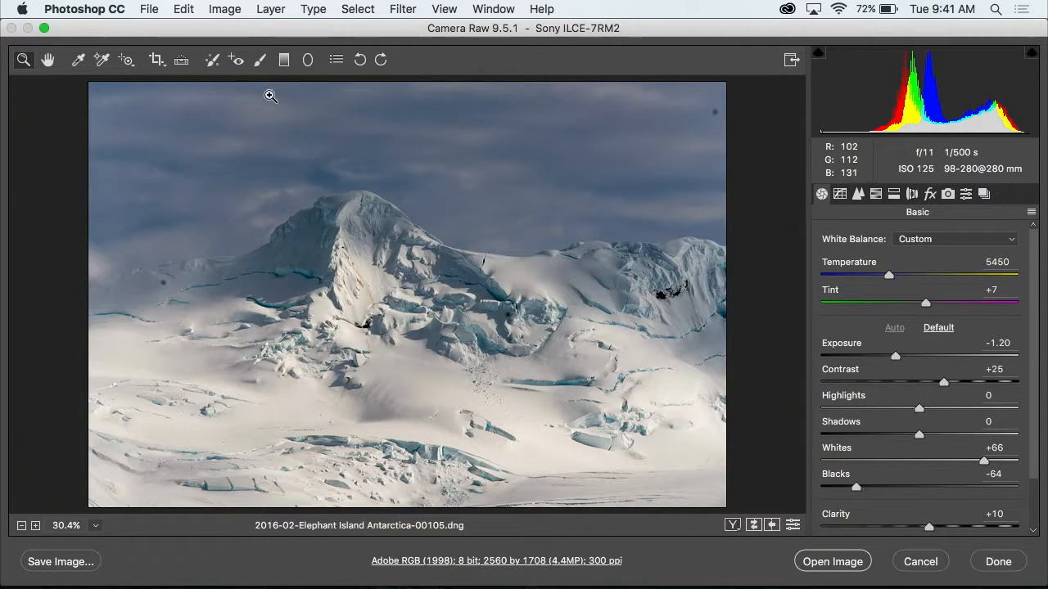
# Heal the dust spots in the sky and beside the mountain with Spot Removal at size 4, and apply the Camera Raw edits
pyautogui.click(212, 63)
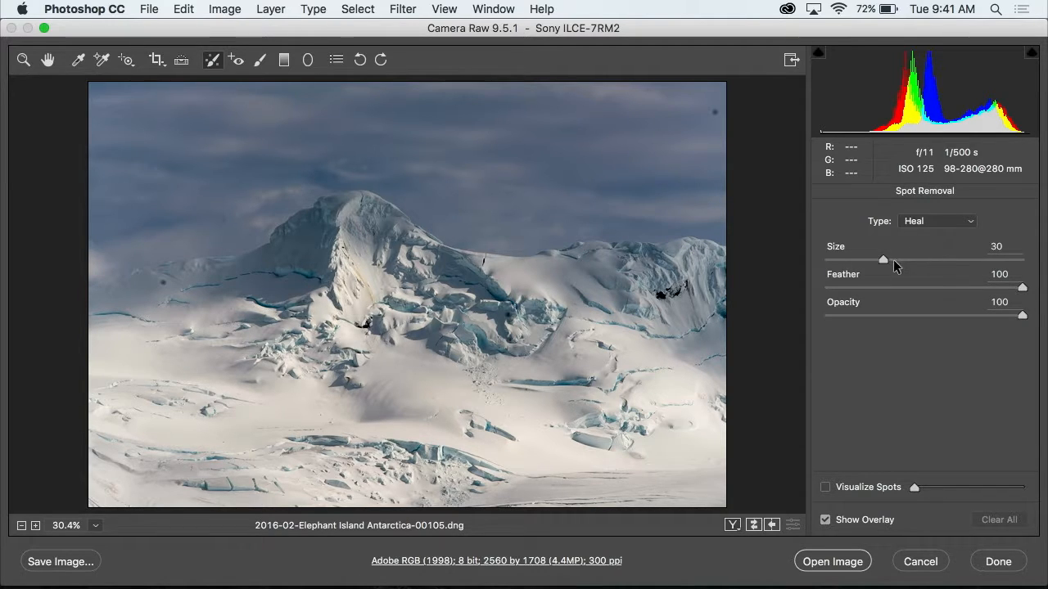
pyautogui.moveTo(882, 257); pyautogui.dragTo(835, 257)
pyautogui.moveTo(837, 258); pyautogui.dragTo(833, 258)
pyautogui.press('Down')
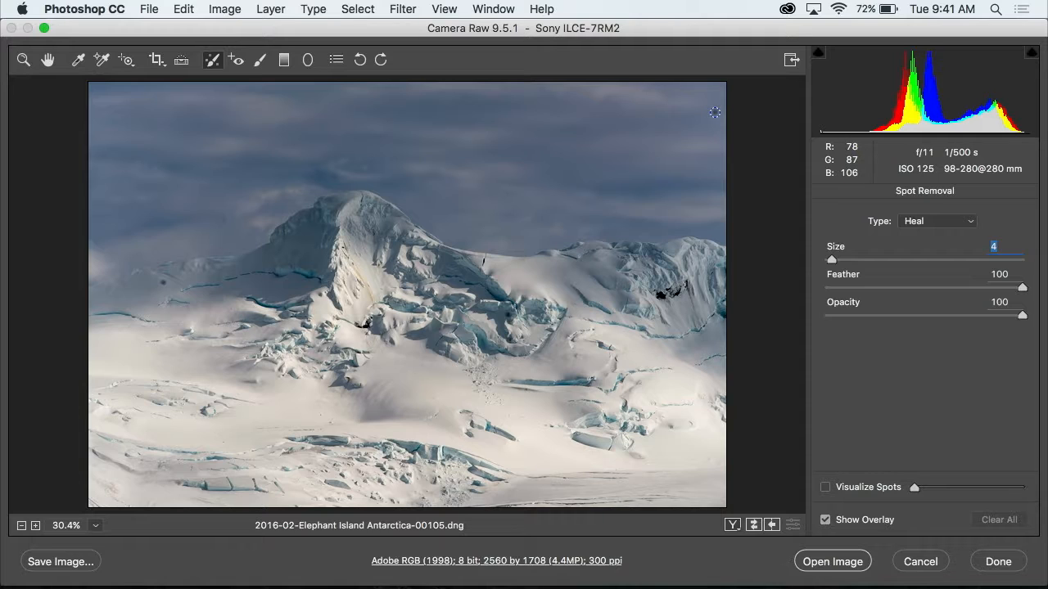
pyautogui.click(715, 112)
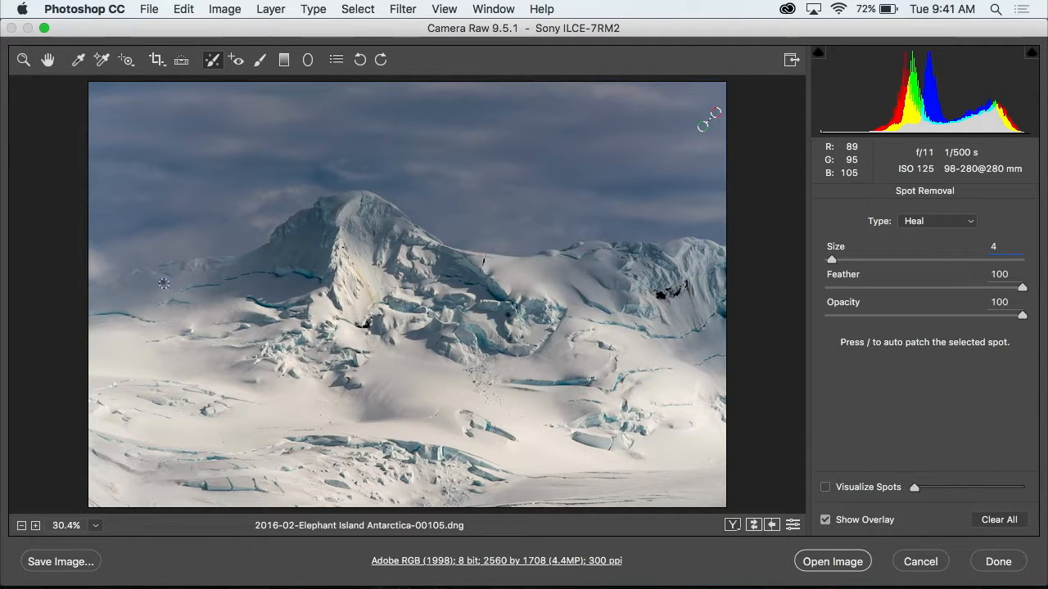
pyautogui.click(163, 282)
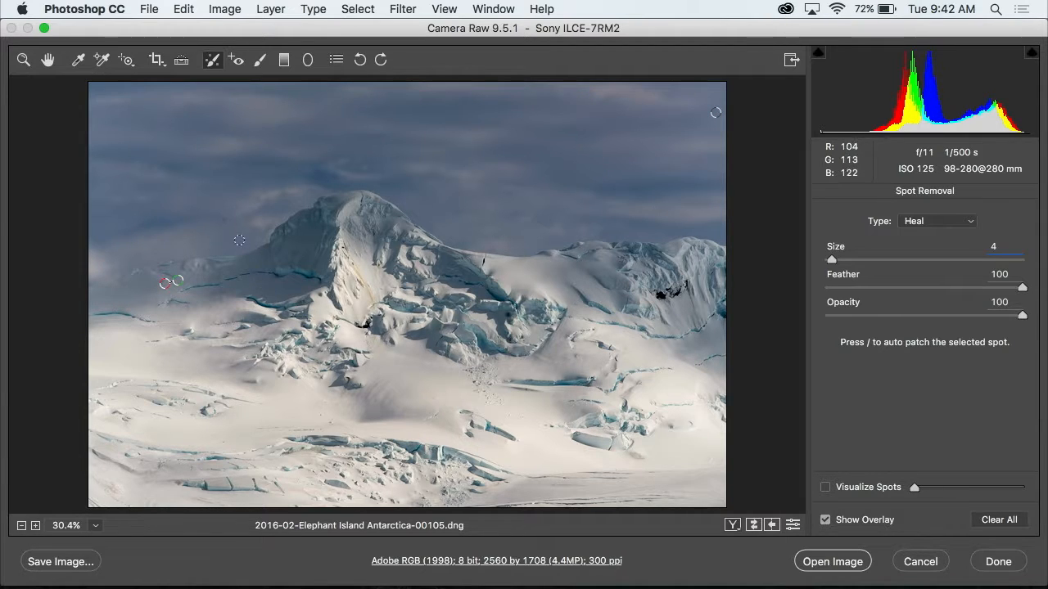
pyautogui.click(223, 218)
pyautogui.click(997, 561)
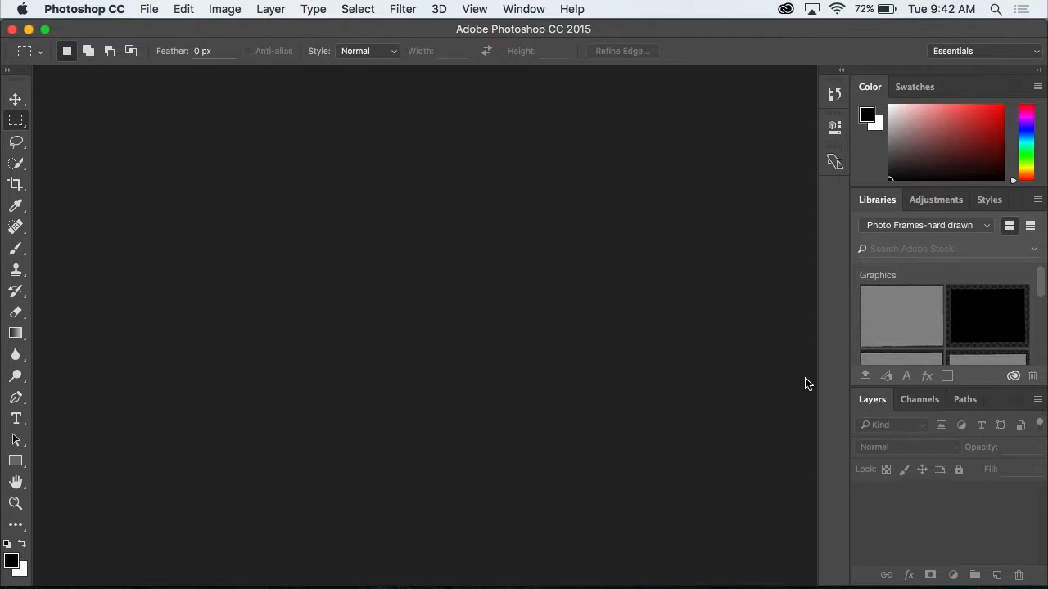
# Switch to Bridge and open the archway photo Asia 1.dng in Camera Raw
pyautogui.moveTo(589, 565)
pyautogui.click(400, 554)
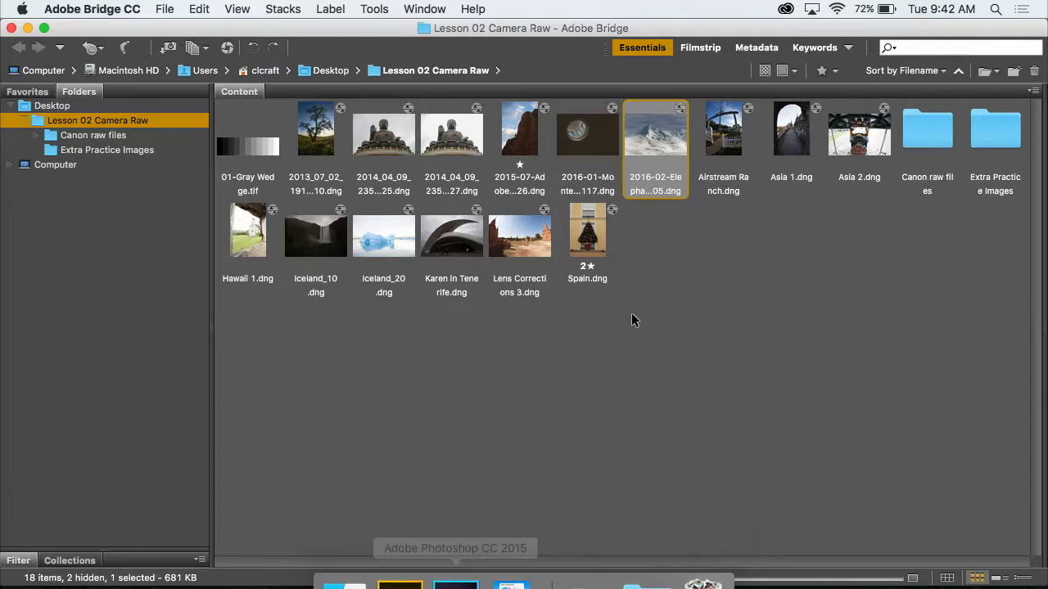
pyautogui.click(787, 145)
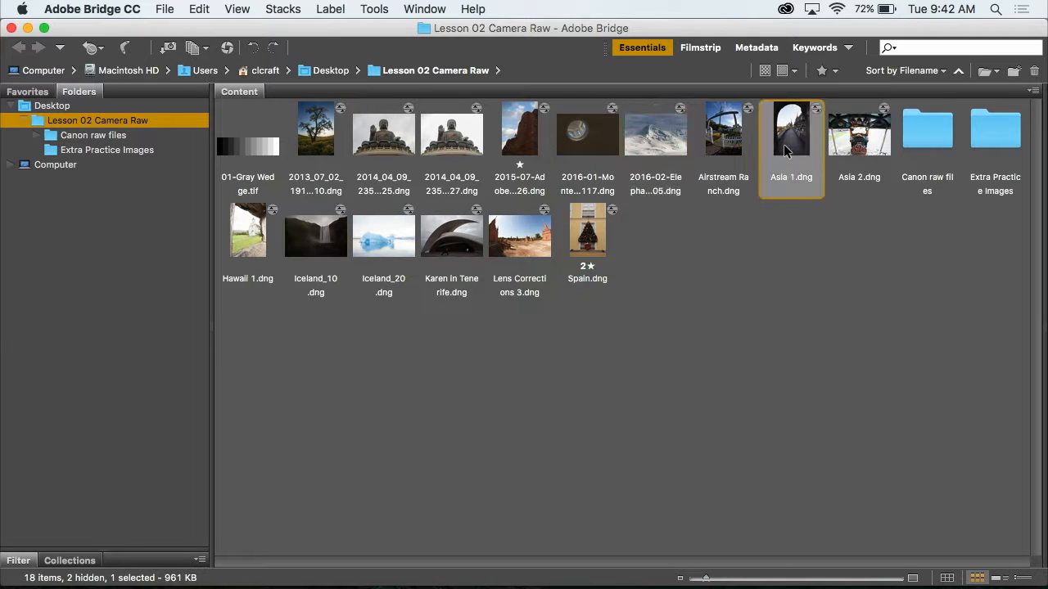
pyautogui.doubleClick(787, 139)
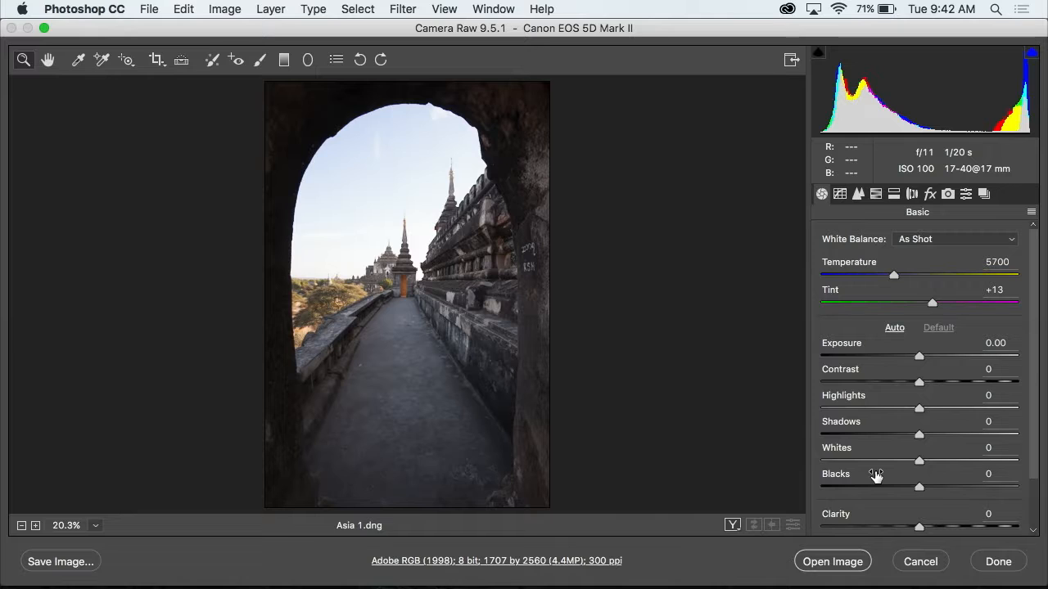
# Set the archway photo's Highlights to -97 and its Temperature to 6150
pyautogui.scroll(-2, 875, 474)
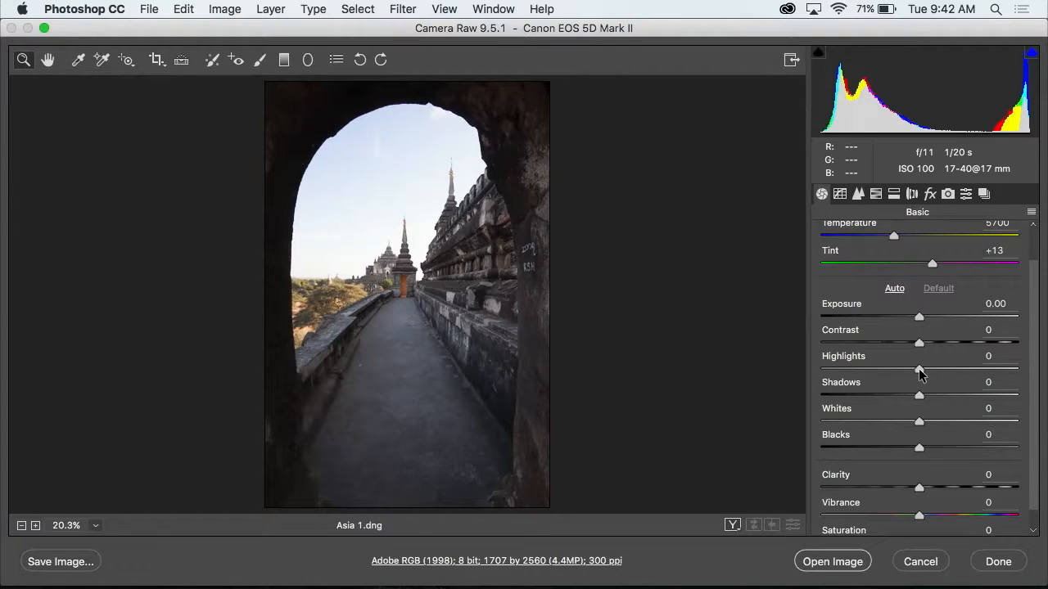
pyautogui.moveTo(919, 372); pyautogui.dragTo(825, 367)
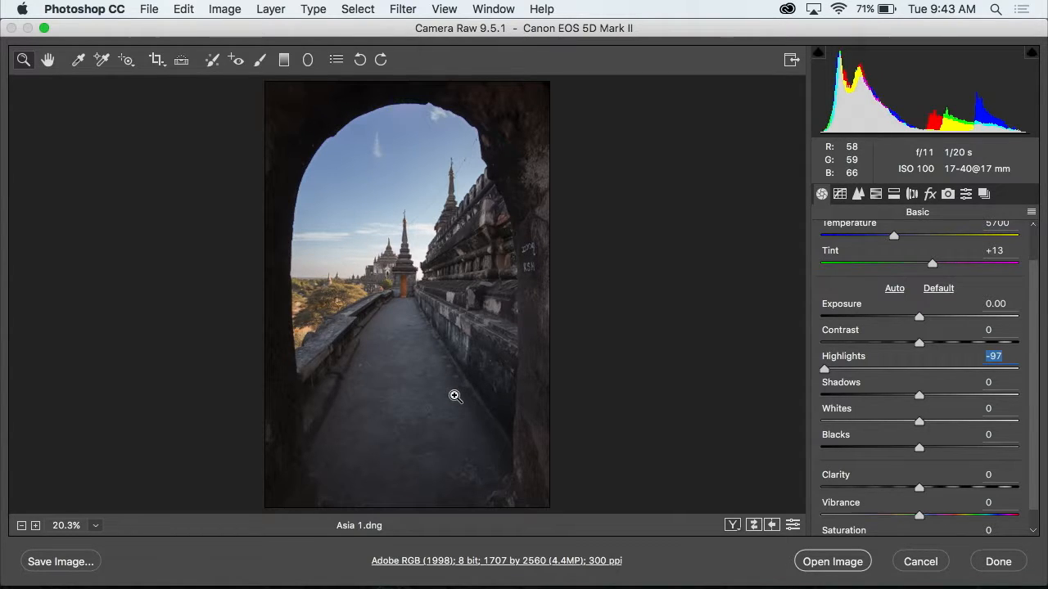
pyautogui.scroll(2, 959, 357)
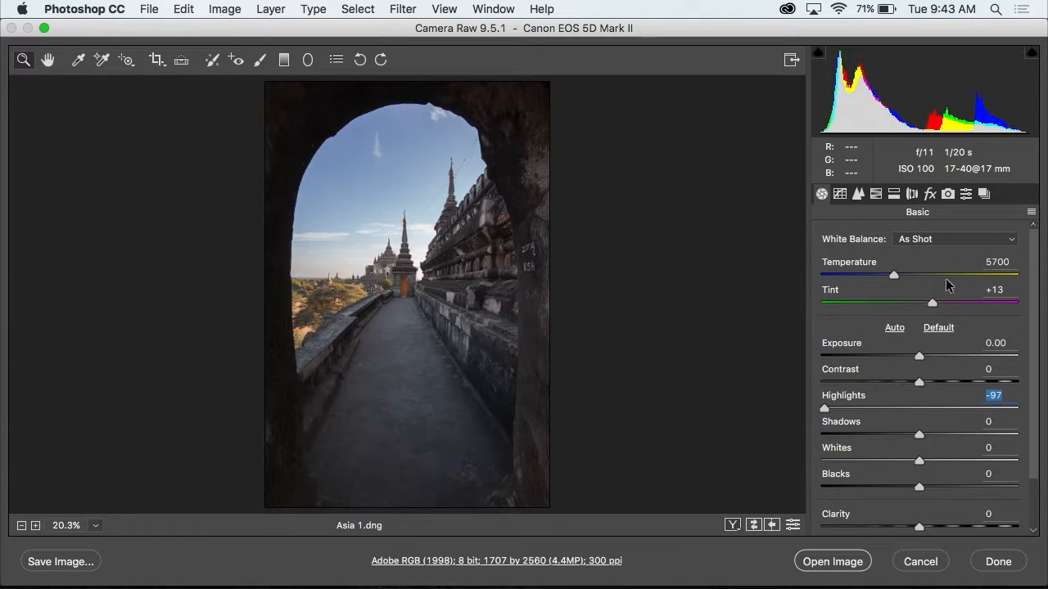
pyautogui.moveTo(893, 275)
pyautogui.mouseDown()
pyautogui.moveTo(917, 276)
pyautogui.moveTo(905, 275)
pyautogui.mouseUp()
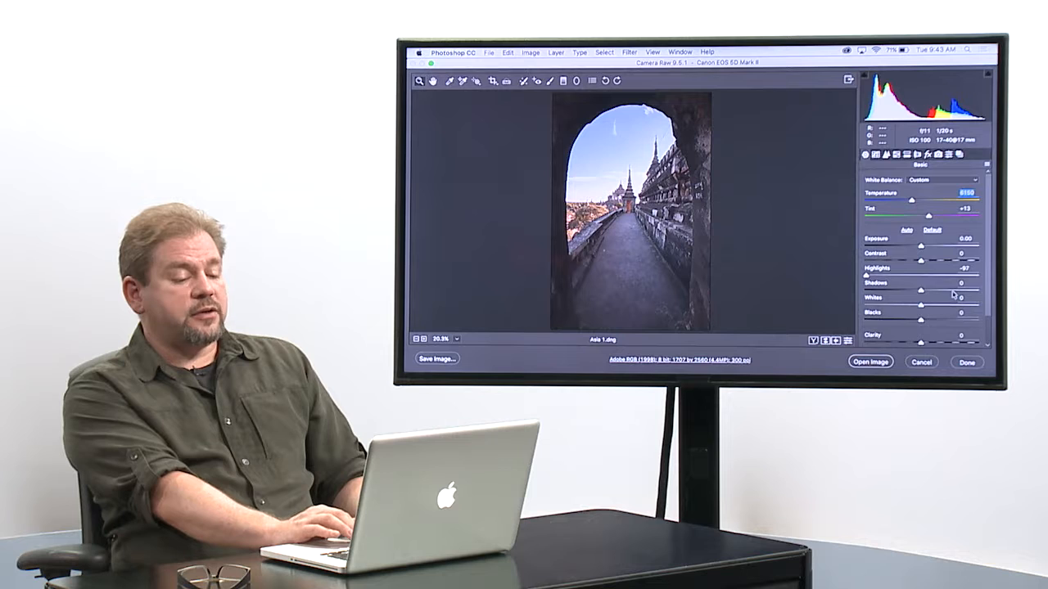
pyautogui.scroll(-2, 956, 295)
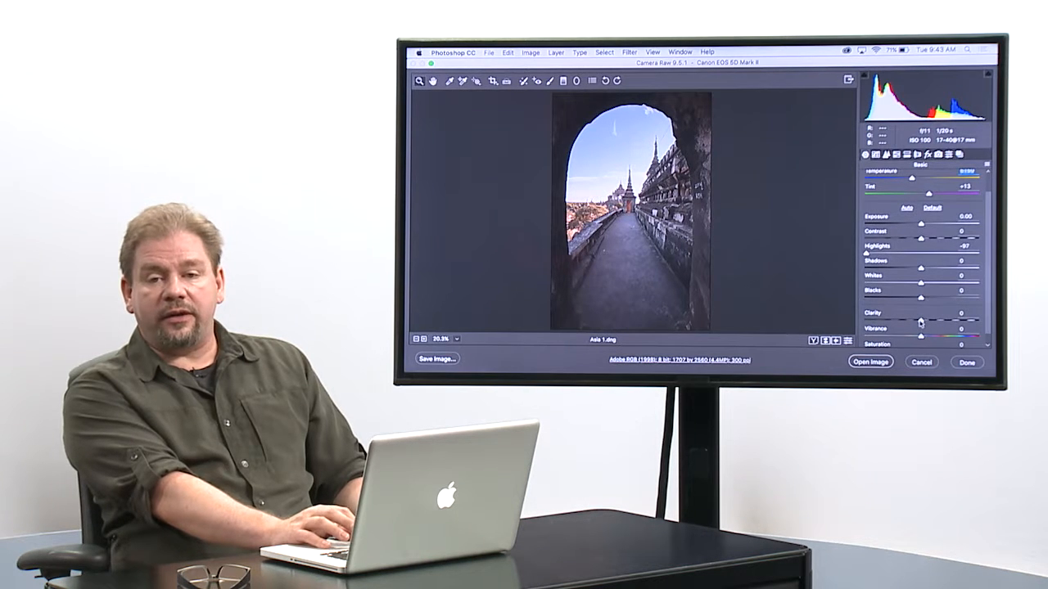
# Set the archway photo's Clarity to +31 and its Blacks to -10
pyautogui.moveTo(920, 323)
pyautogui.mouseDown()
pyautogui.moveTo(978, 321)
pyautogui.moveTo(925, 322)
pyautogui.moveTo(938, 321)
pyautogui.mouseUp()
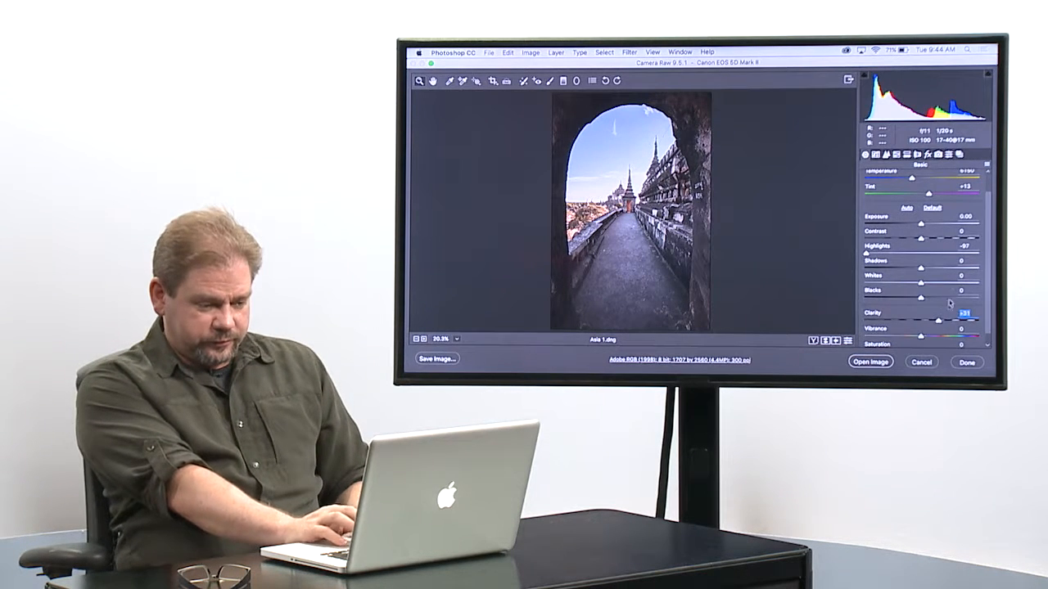
pyautogui.scroll(2, 951, 284)
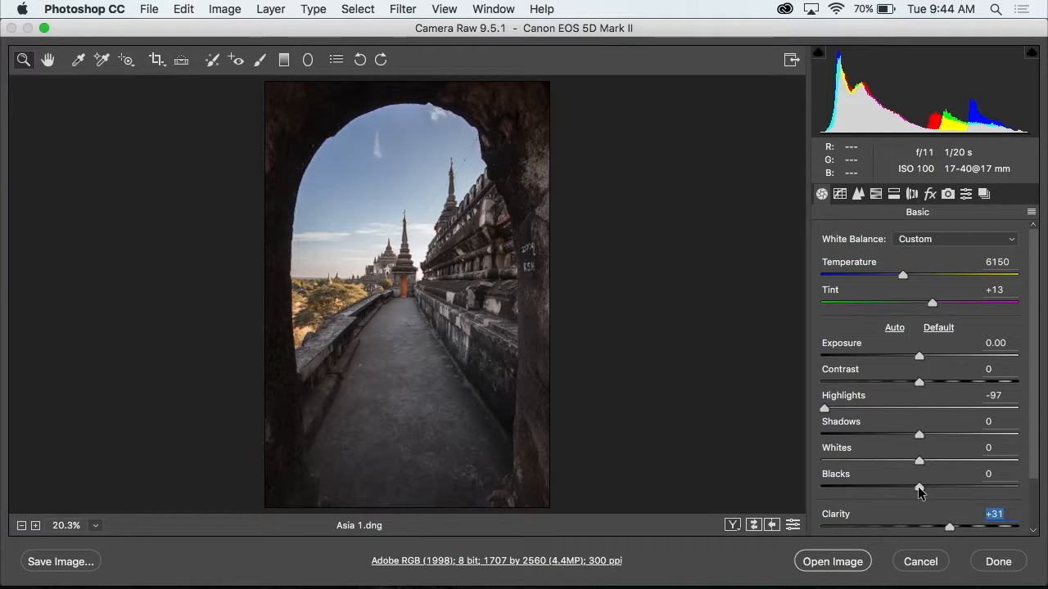
pyautogui.press('shift')
pyautogui.press('shift')
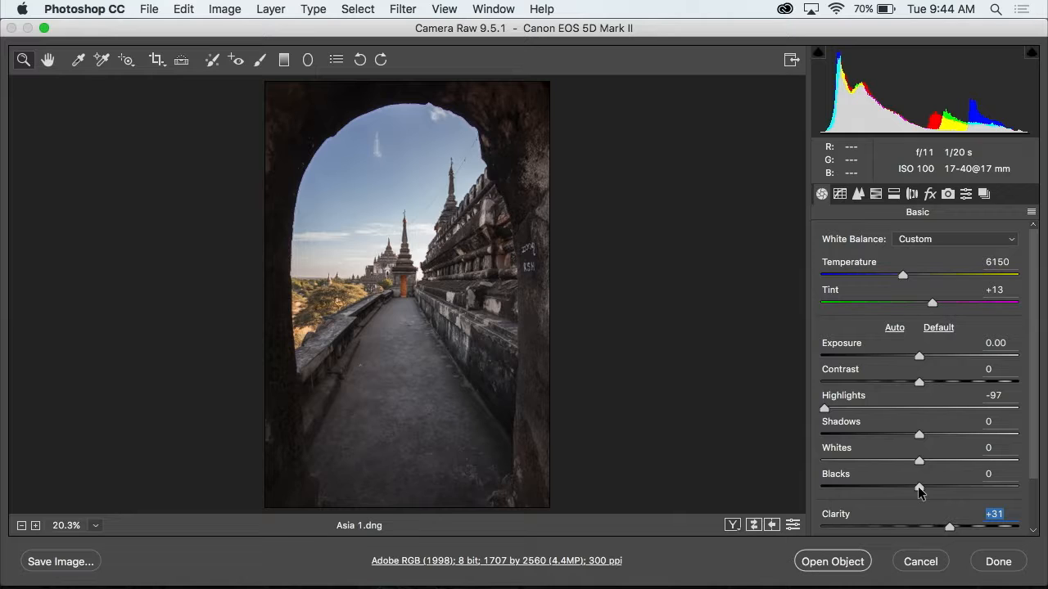
pyautogui.click(918, 485)
pyautogui.hotkey('shift', 'Down')
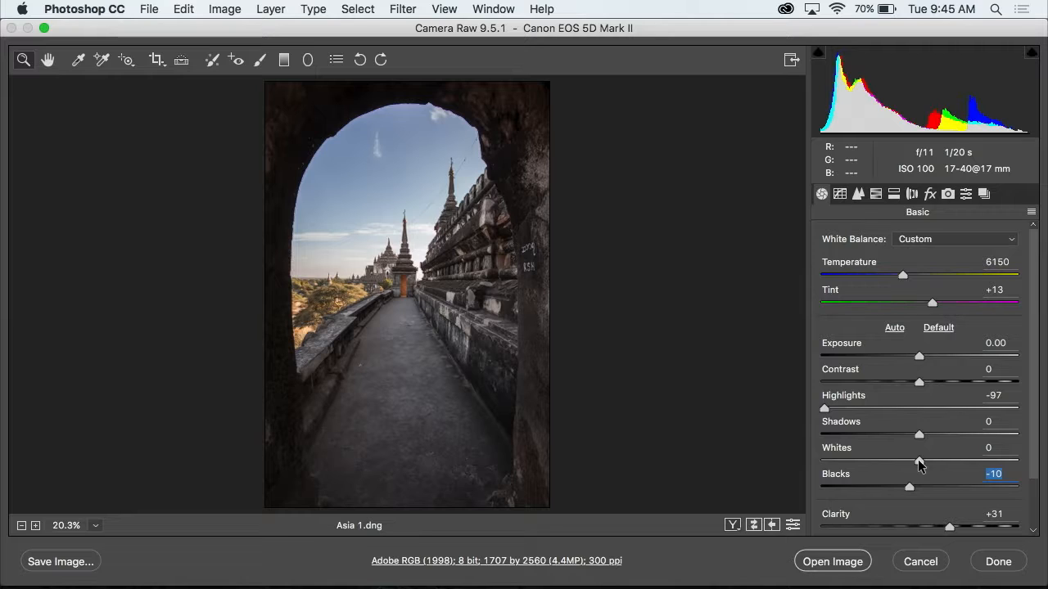
# Set the archway photo's Whites automatically to +14 and its Vibrance to +16, and apply the Camera Raw edits
pyautogui.press('shift')
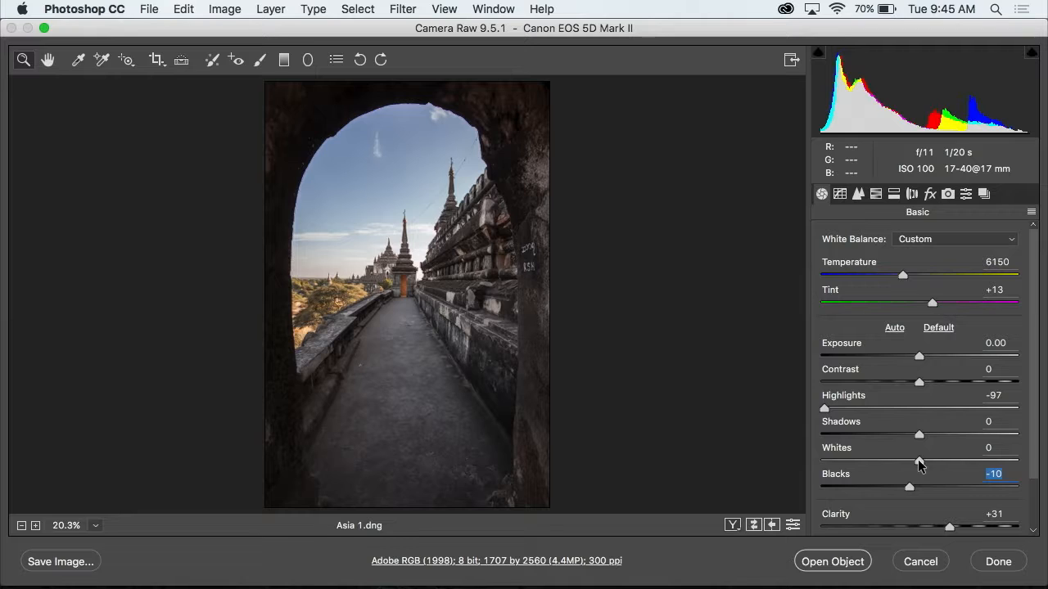
pyautogui.keyDown('shift'); pyautogui.doubleClick(919, 464); pyautogui.keyUp('shift')
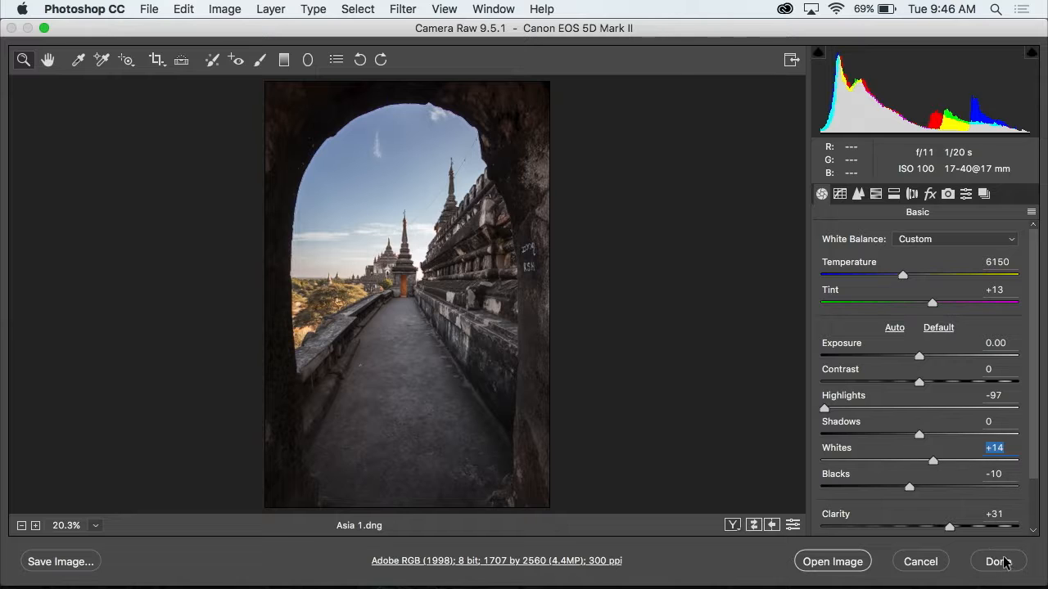
pyautogui.scroll(-1, 955, 438)
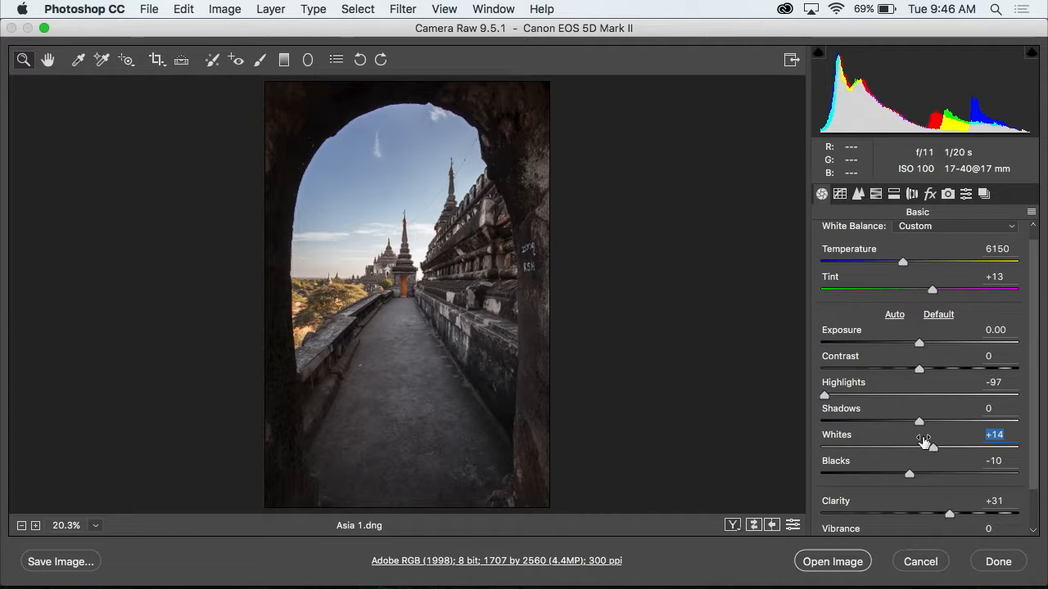
pyautogui.scroll(-3, 926, 438)
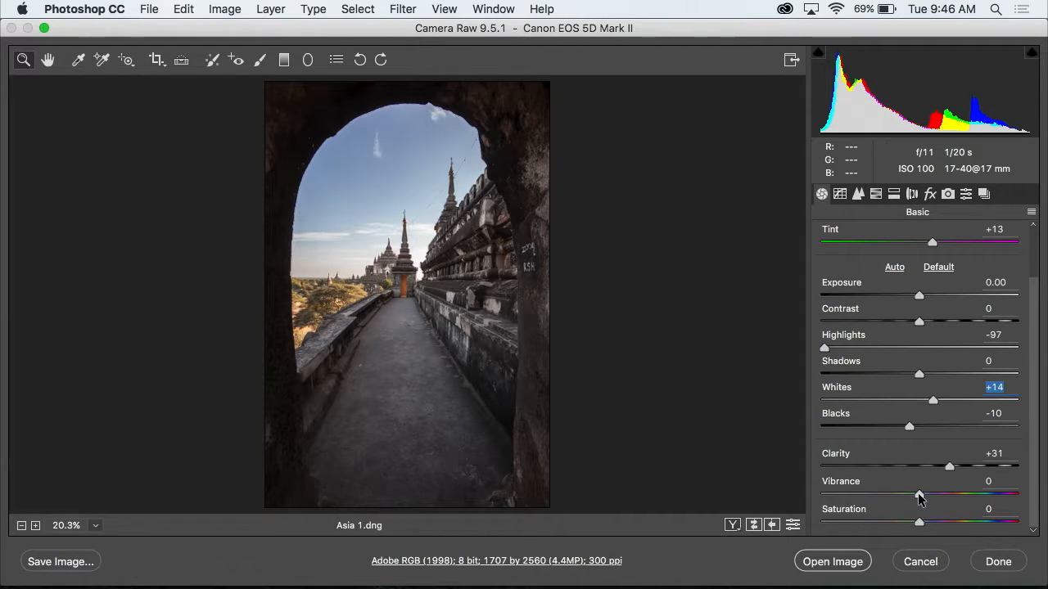
pyautogui.moveTo(918, 497)
pyautogui.mouseDown()
pyautogui.moveTo(951, 496)
pyautogui.moveTo(916, 496)
pyautogui.moveTo(935, 496)
pyautogui.mouseUp()
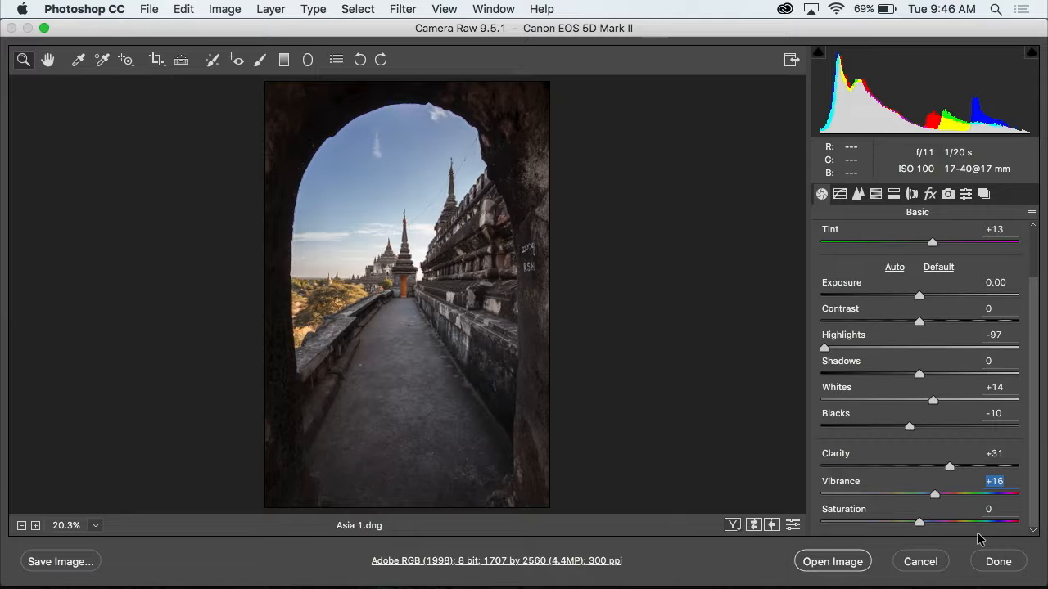
pyautogui.click(1000, 563)
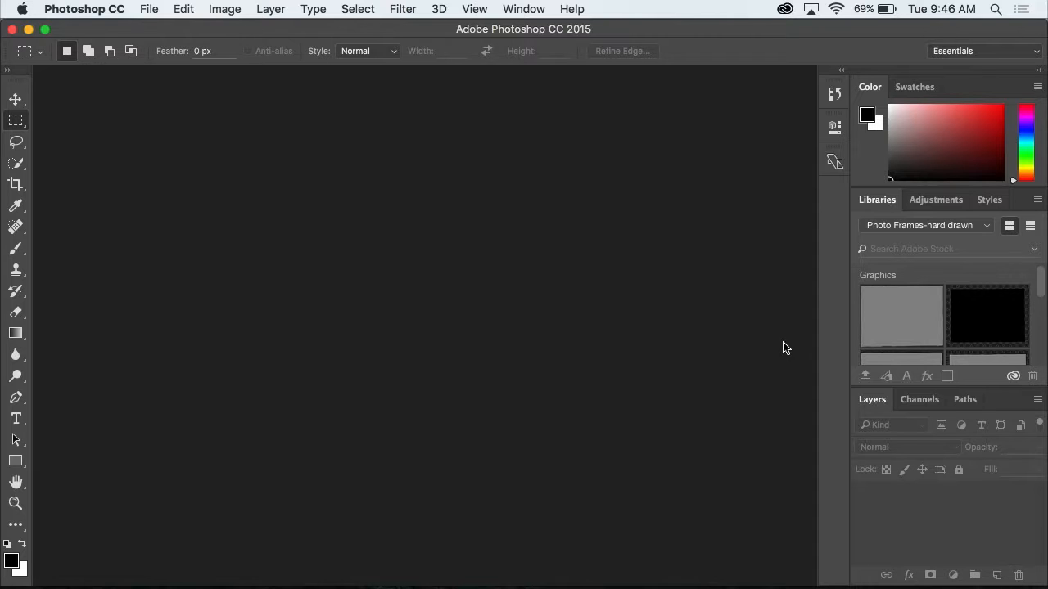
# Switch to Bridge and open the tuk-tuk photo Asia 2.dng in Camera Raw
pyautogui.click(405, 559)
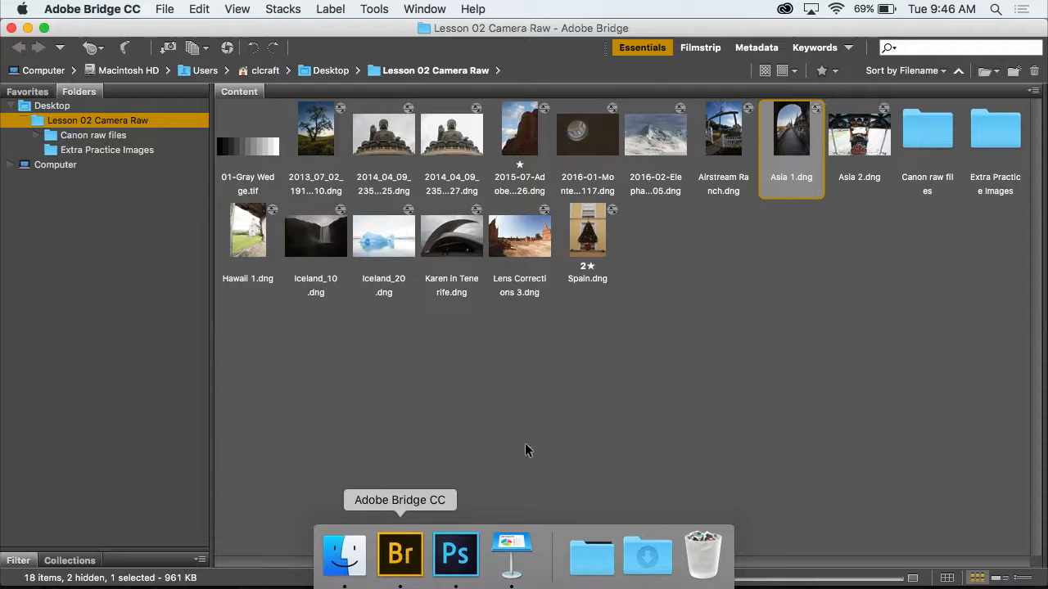
pyautogui.click(836, 226)
pyautogui.doubleClick(859, 131)
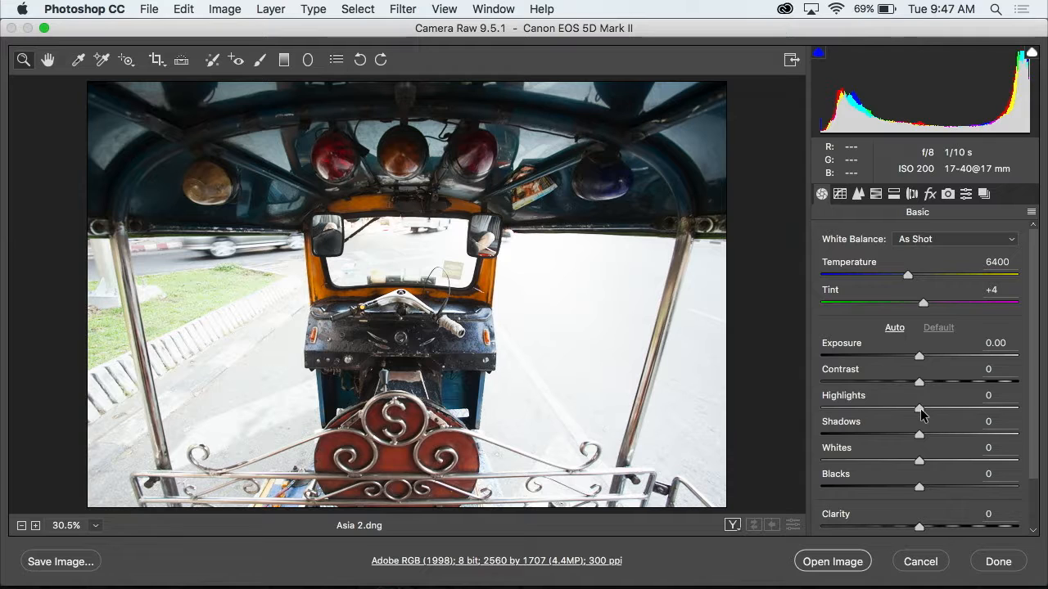
# Correct the tuk-tuk photo's tones with Highlights at -100, Exposure at -1.50 and Shadows at +100
pyautogui.moveTo(919, 411); pyautogui.dragTo(772, 414)
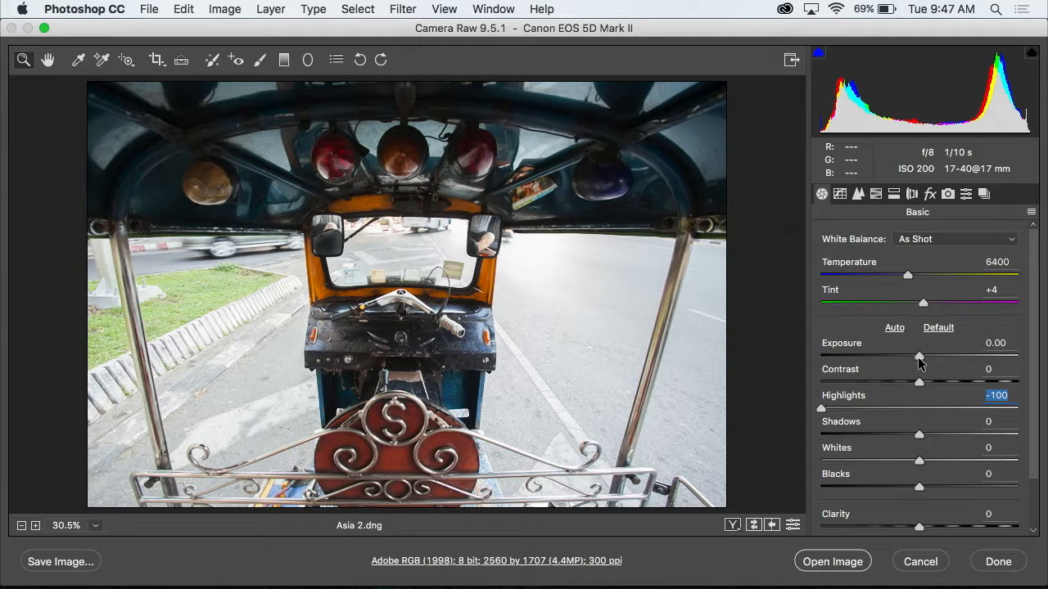
pyautogui.moveTo(917, 358); pyautogui.dragTo(888, 357)
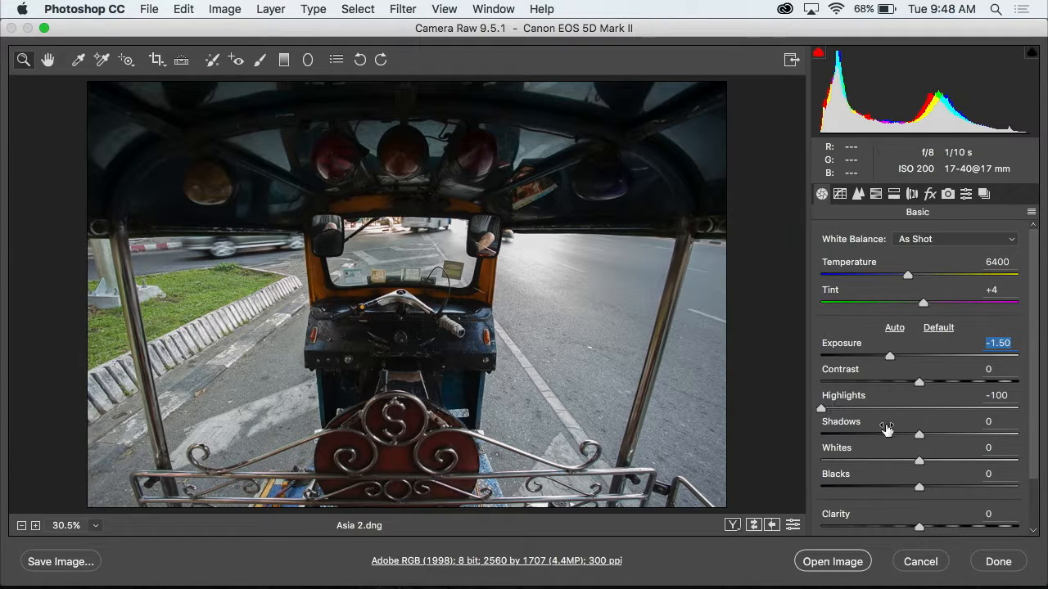
pyautogui.moveTo(919, 434); pyautogui.dragTo(1037, 441)
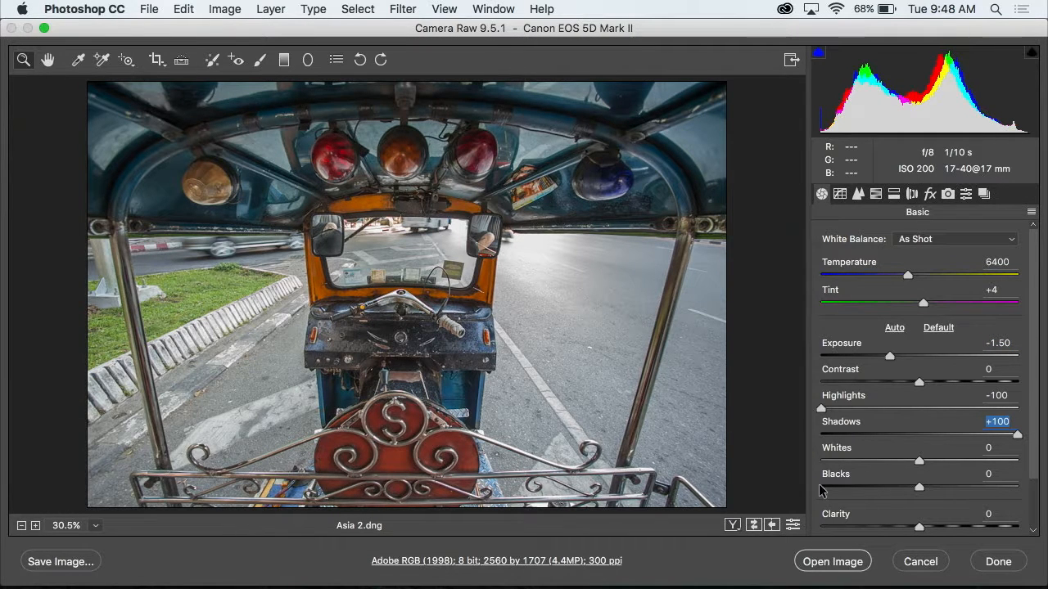
# Compare the tuk-tuk photo's current Basic settings with the defaults, returning to the adjusted version
pyautogui.click(793, 527)
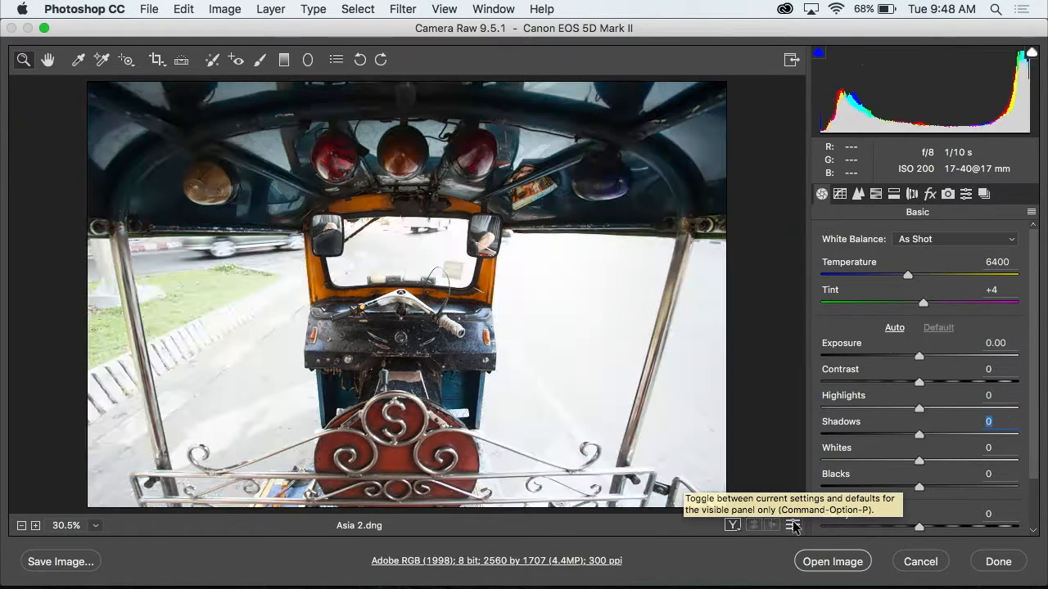
pyautogui.click(793, 526)
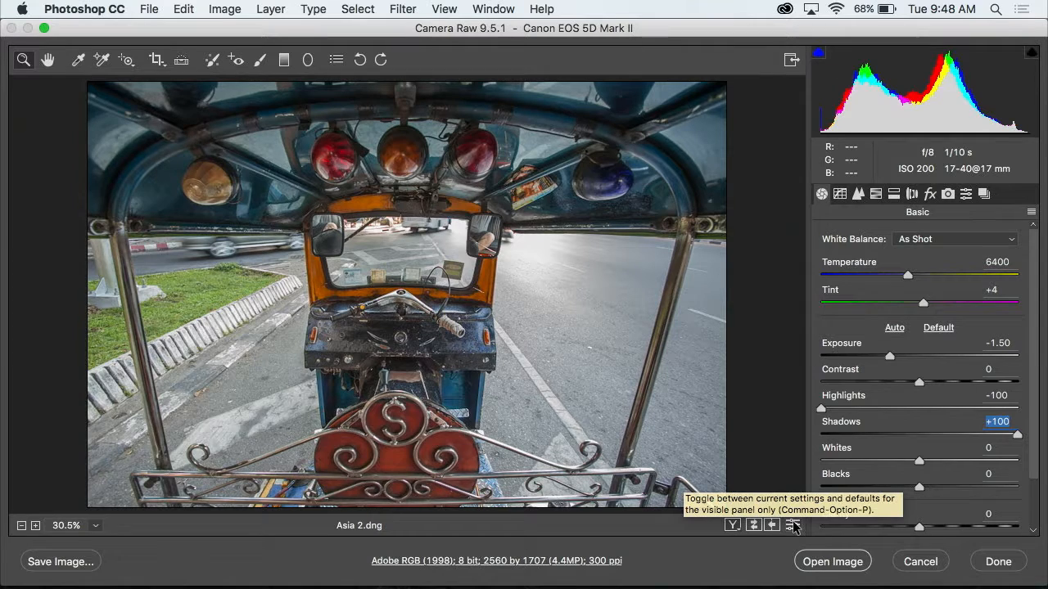
pyautogui.click(793, 526)
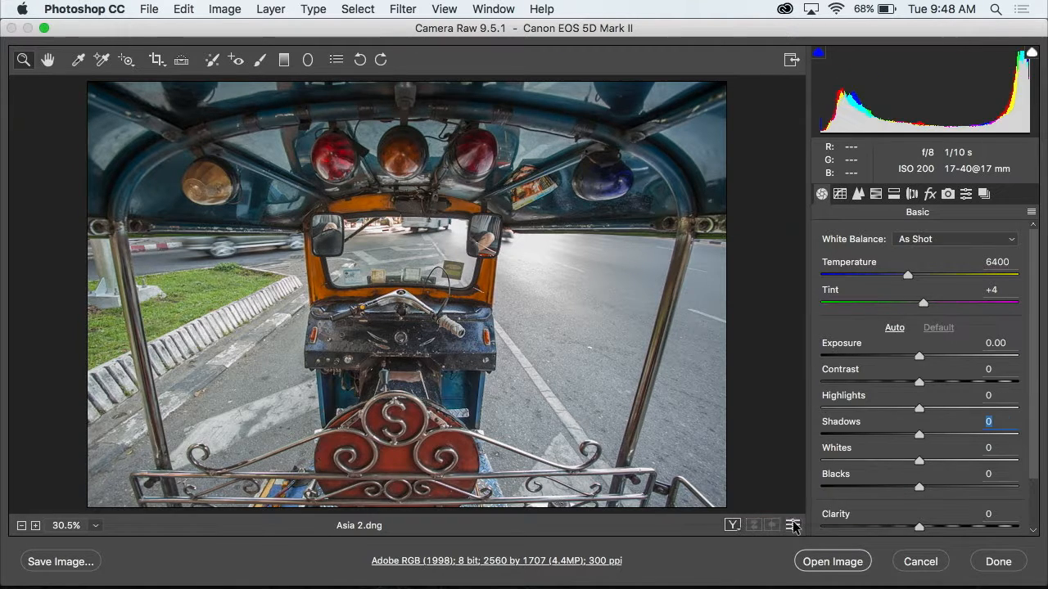
pyautogui.click(792, 526)
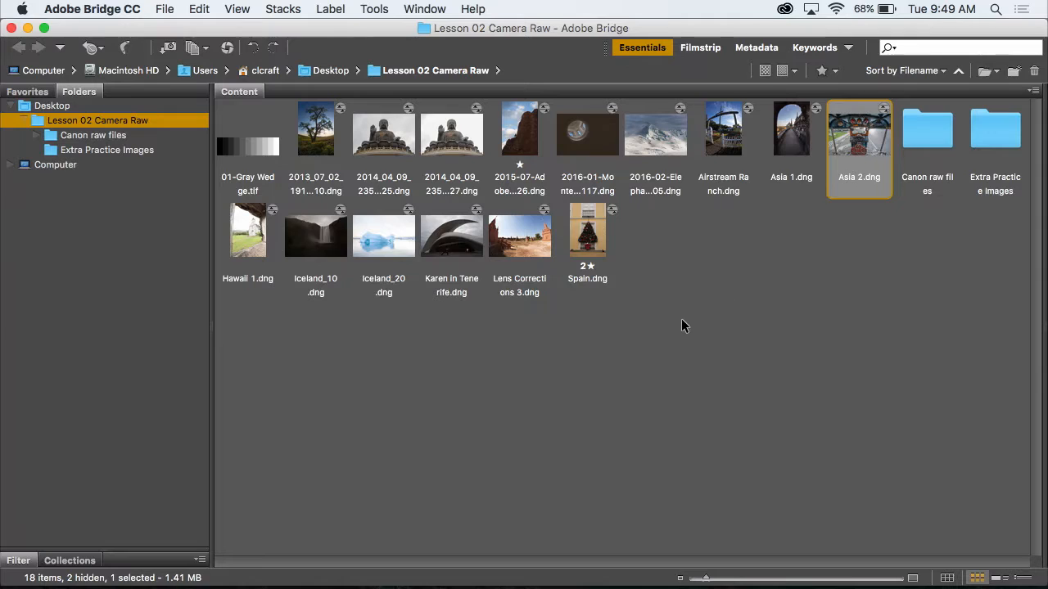
# Open Spain.dng from Bridge in Camera Raw and enable its lens profile corrections
pyautogui.click(681, 318)
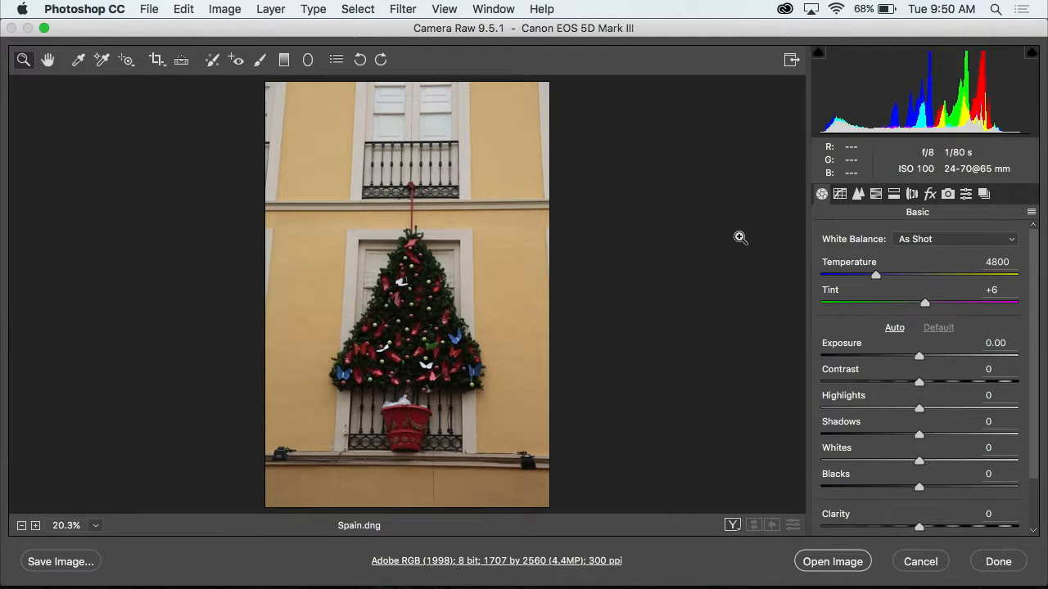
pyautogui.click(912, 194)
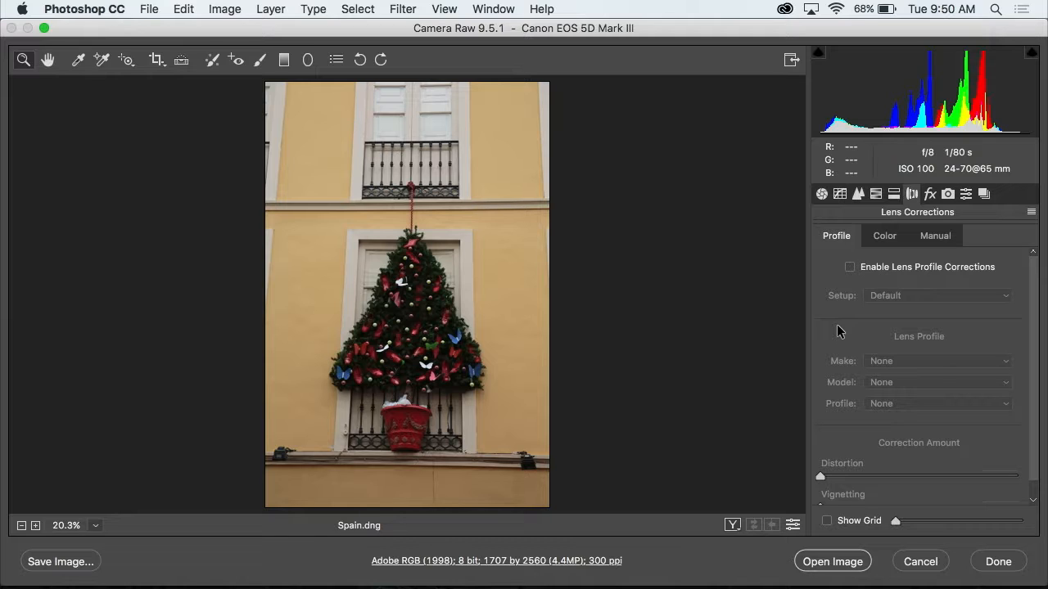
pyautogui.click(850, 267)
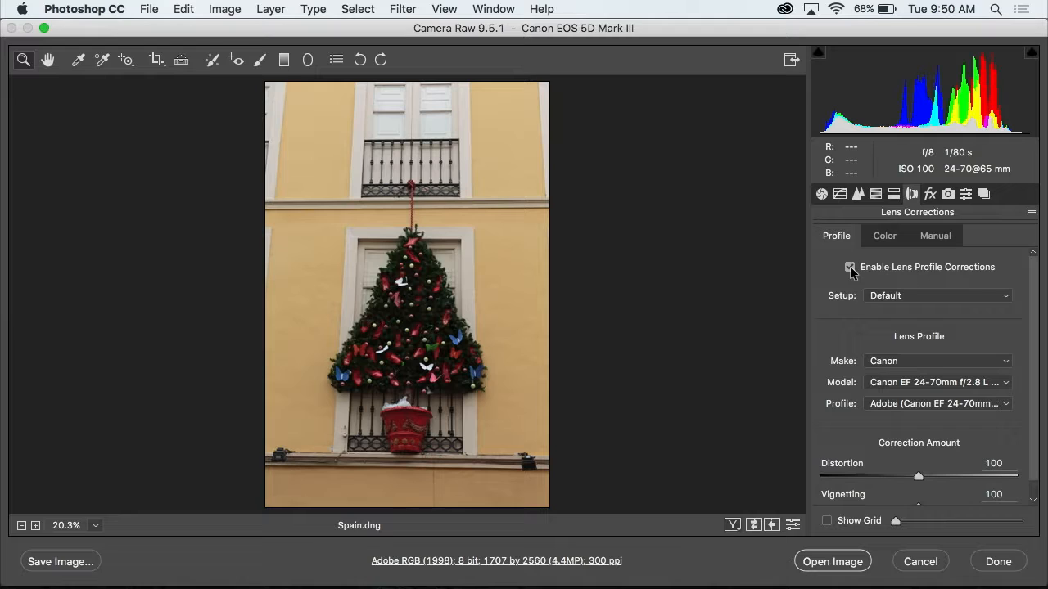
pyautogui.scroll(-1, 881, 297)
pyautogui.scroll(1, 885, 287)
# Try the Auto Upright perspective correction on the Spain photo, comparing it with Upright turned off
pyautogui.click(936, 237)
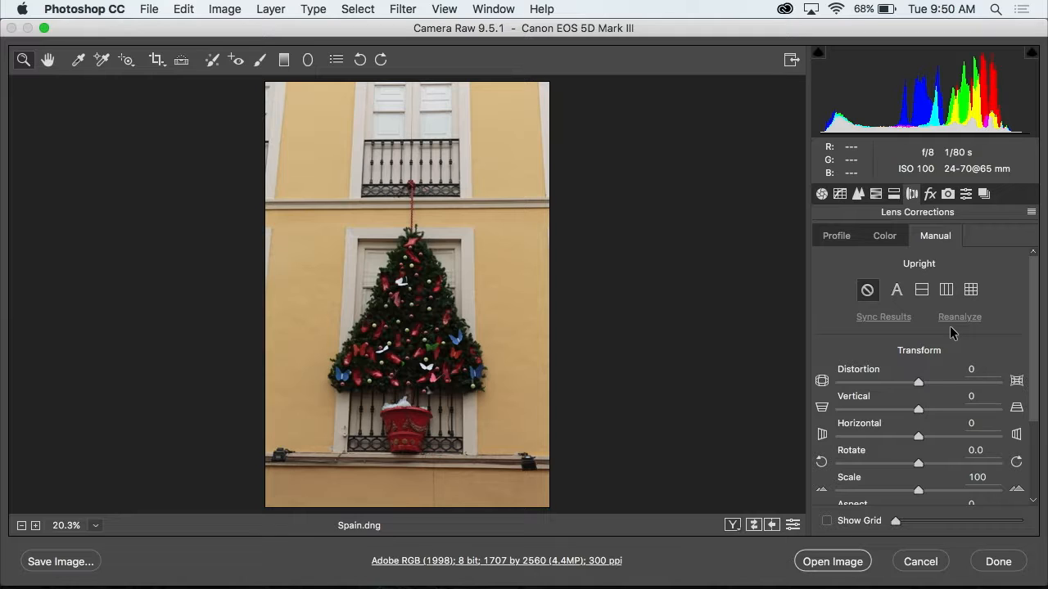
pyautogui.click(897, 290)
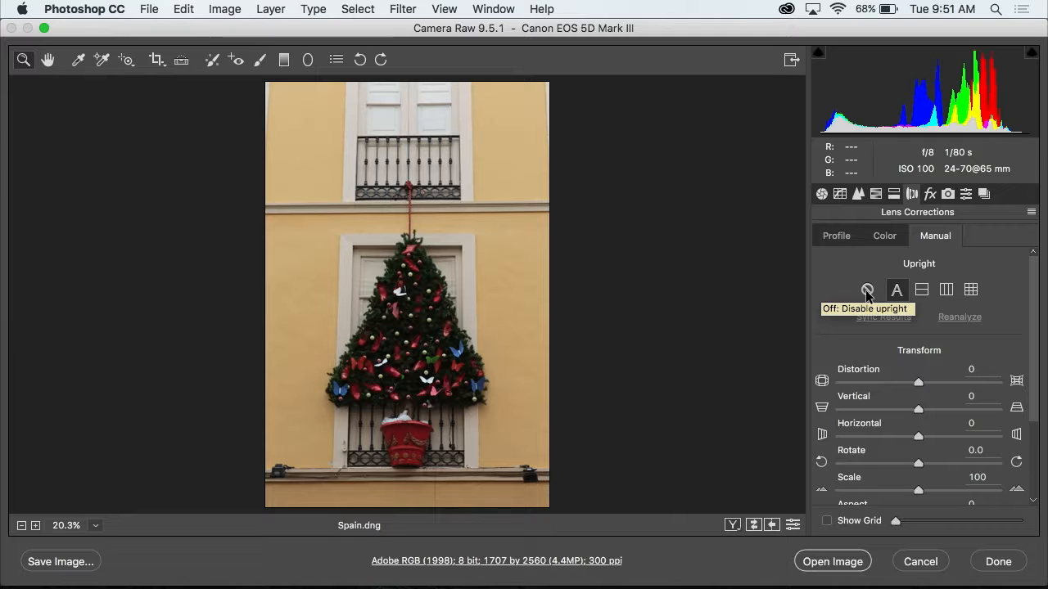
pyautogui.click(867, 291)
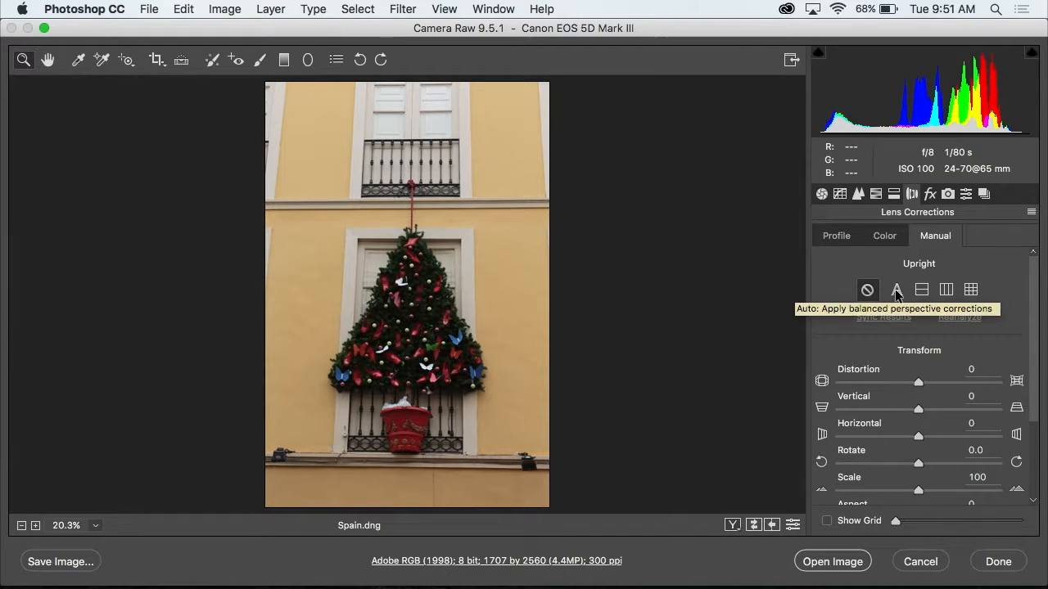
pyautogui.click(896, 291)
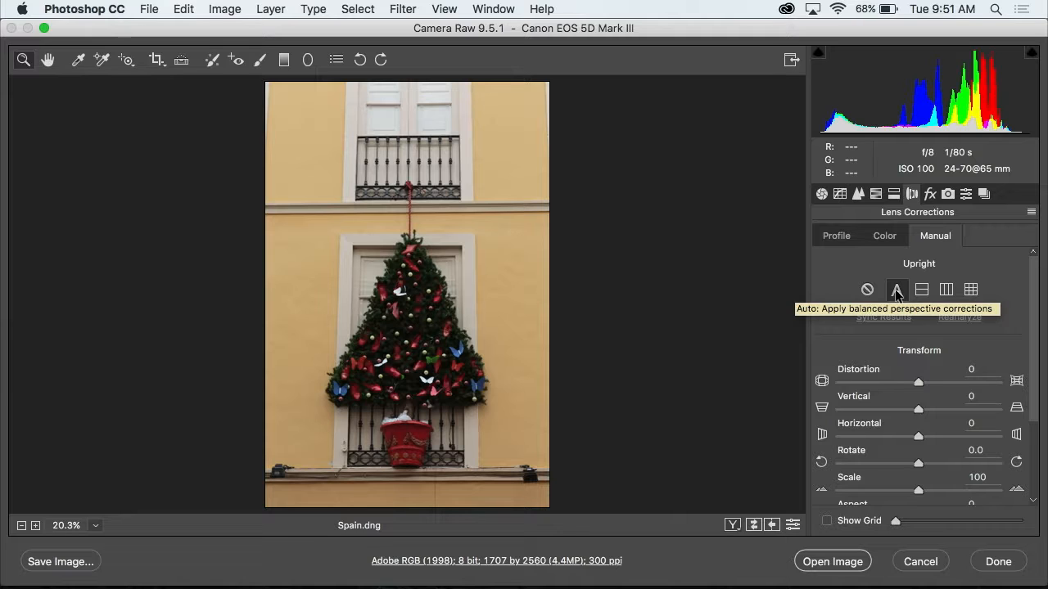
pyautogui.click(867, 291)
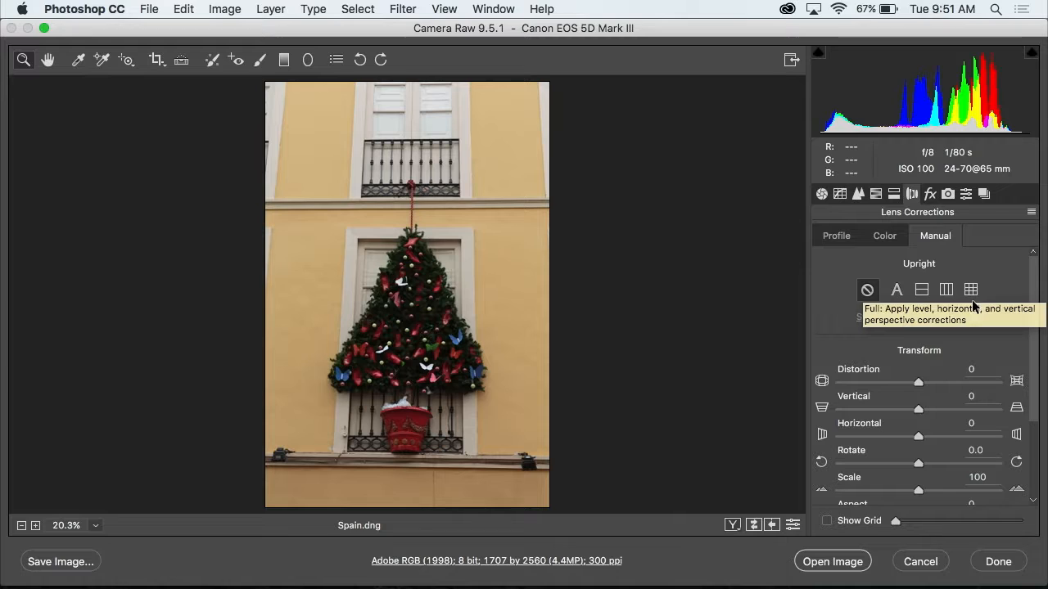
# Try the Level and Vertical Upright corrections on the Spain photo
pyautogui.click(922, 292)
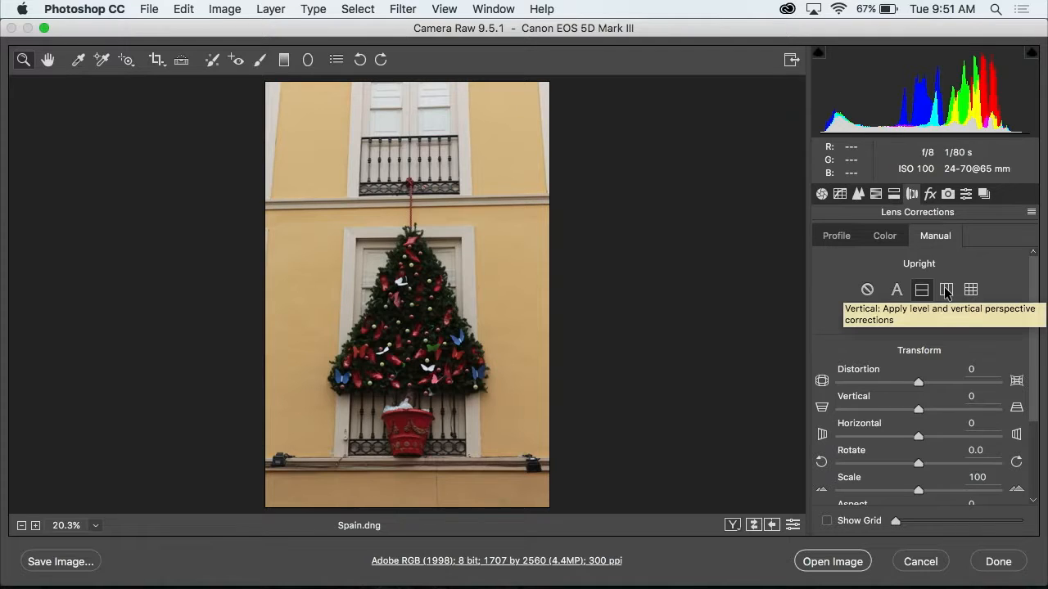
pyautogui.click(946, 291)
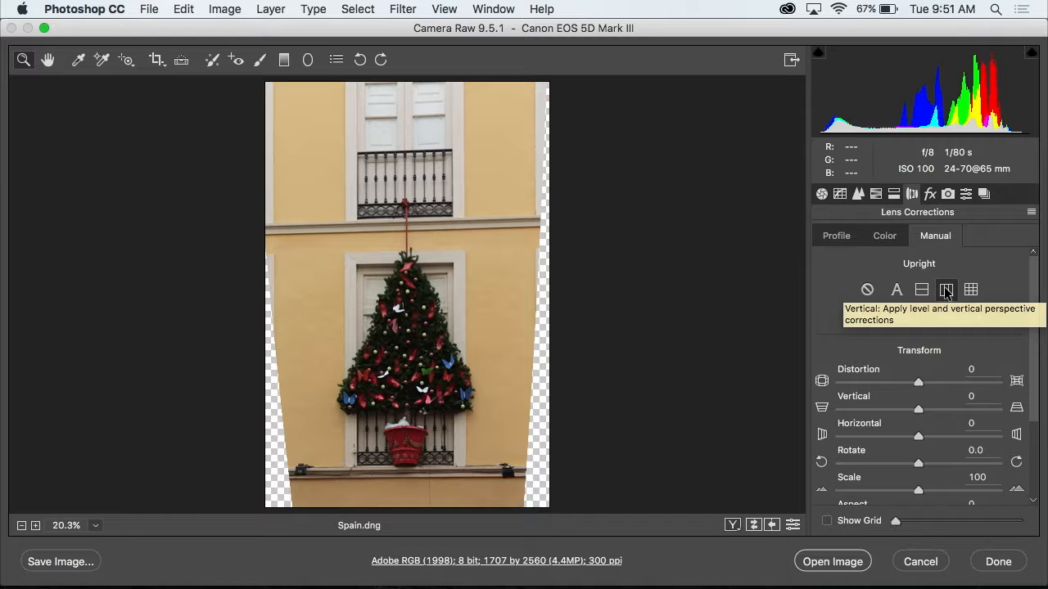
pyautogui.scroll(-5, 947, 292)
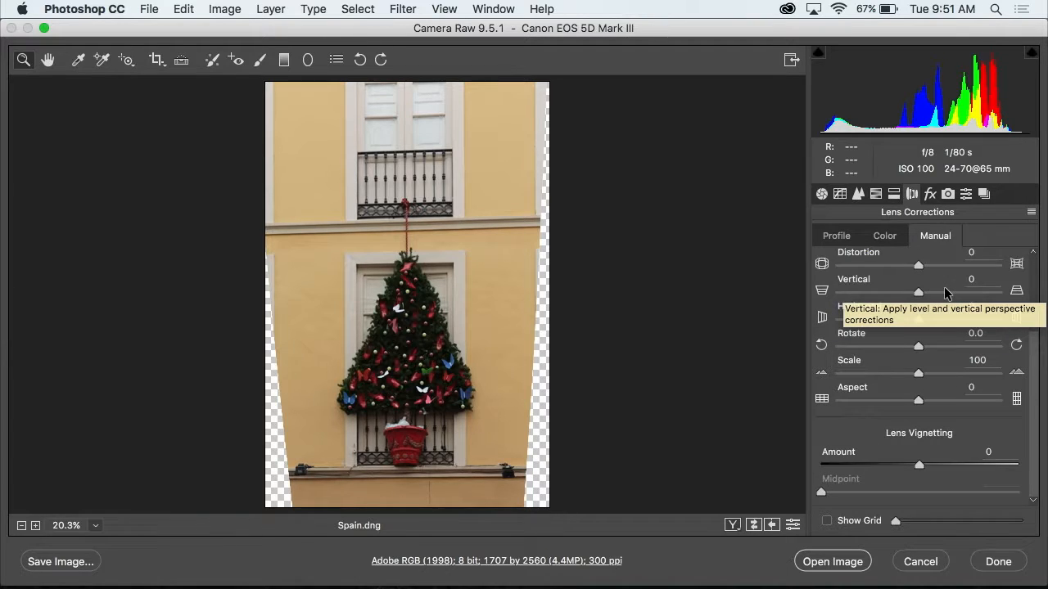
pyautogui.scroll(5, 944, 292)
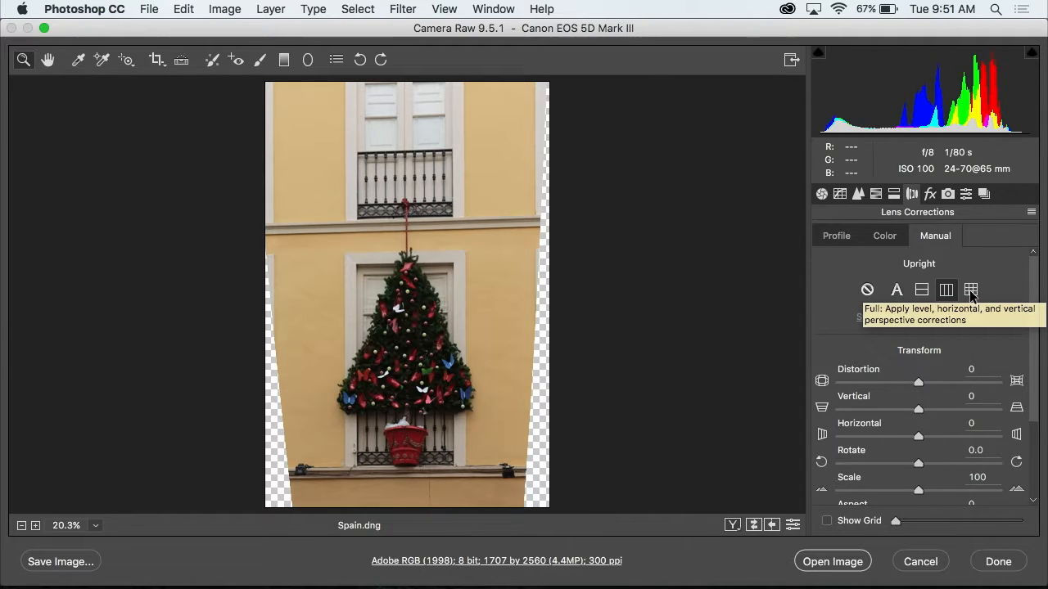
# Apply the Full Upright correction to the Spain photo after comparing it with the Vertical correction
pyautogui.click(971, 291)
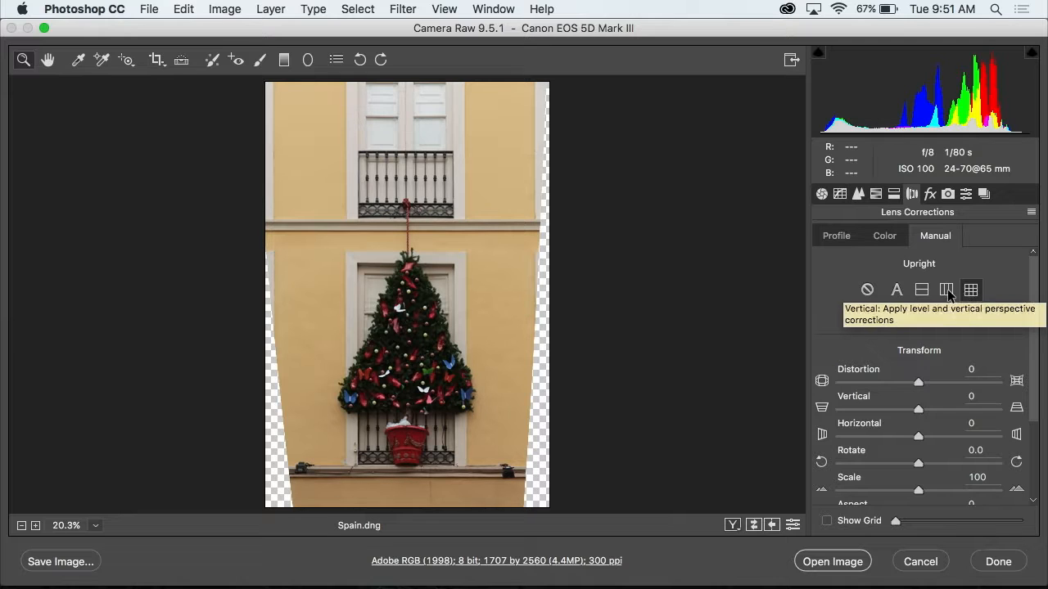
pyautogui.click(947, 292)
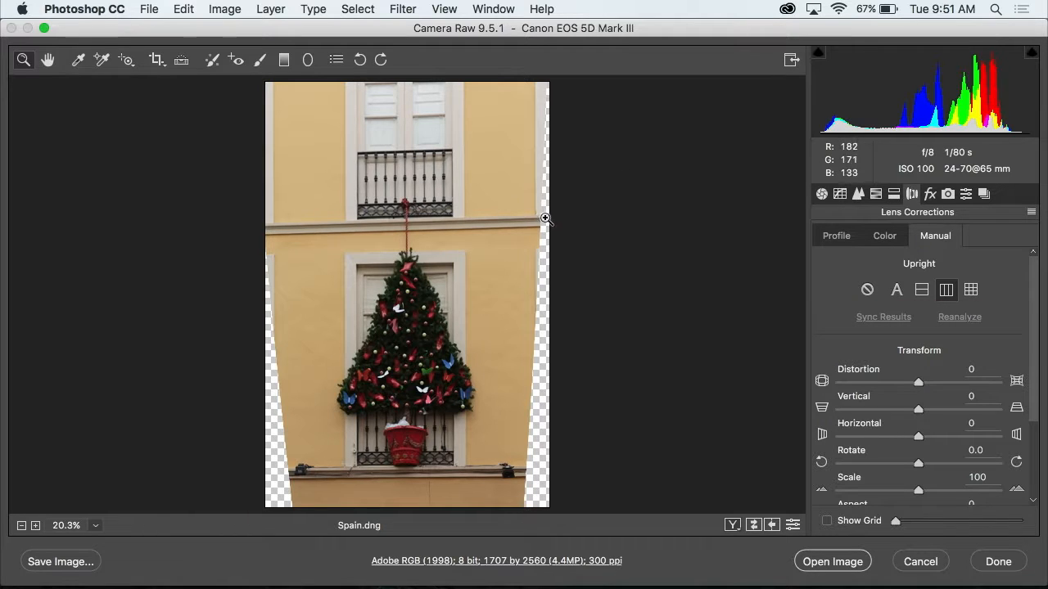
pyautogui.click(971, 290)
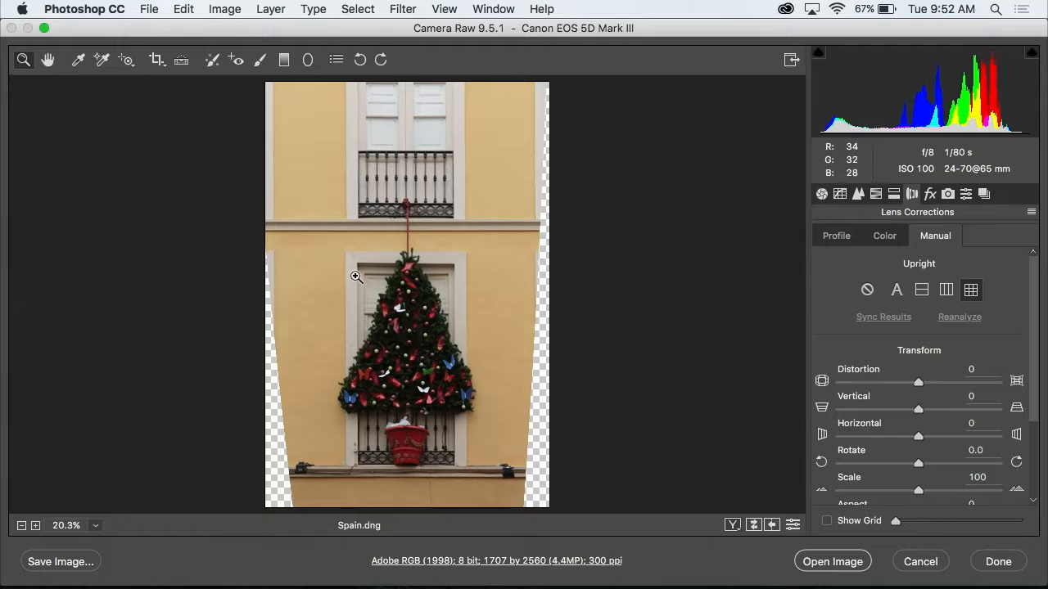
pyautogui.scroll(-3, 1002, 327)
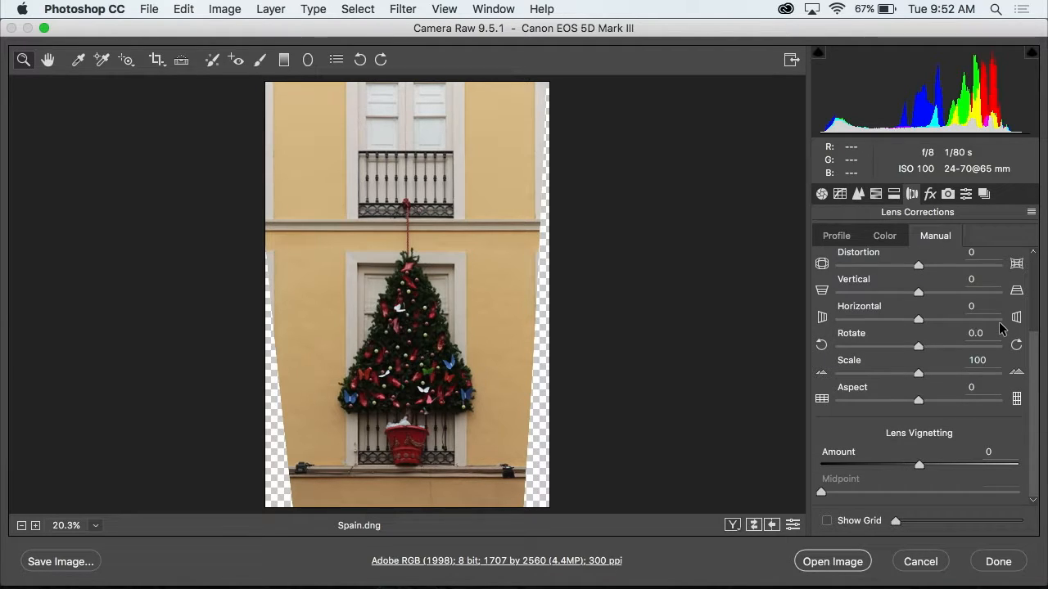
# Crop the Spain photo to about 1415 by 2342 pixels, excluding the transparent side wedges and the wall below the lower ledge
pyautogui.scroll(3, 1003, 328)
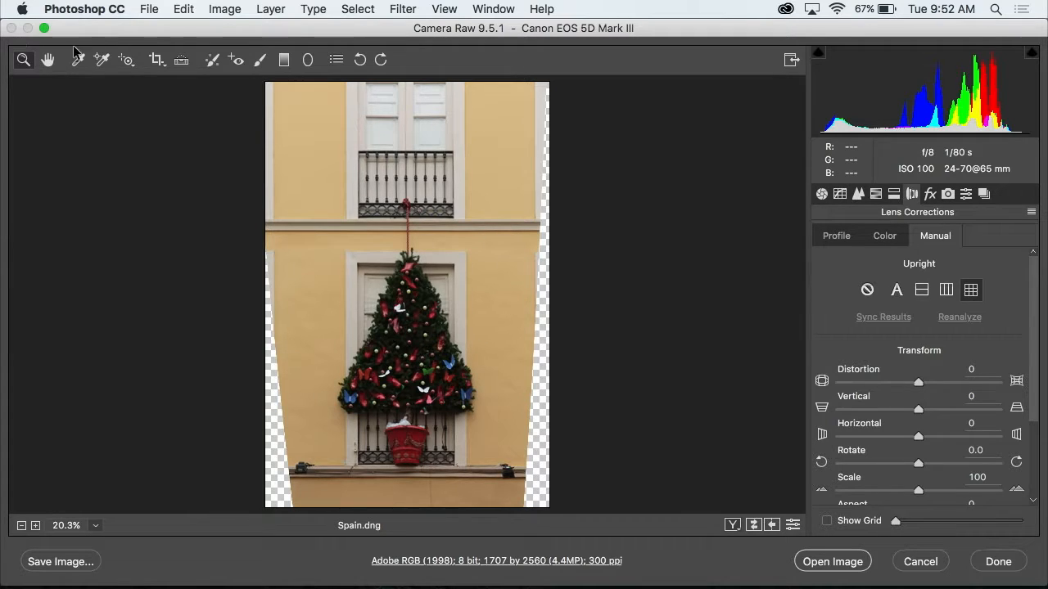
pyautogui.click(157, 61)
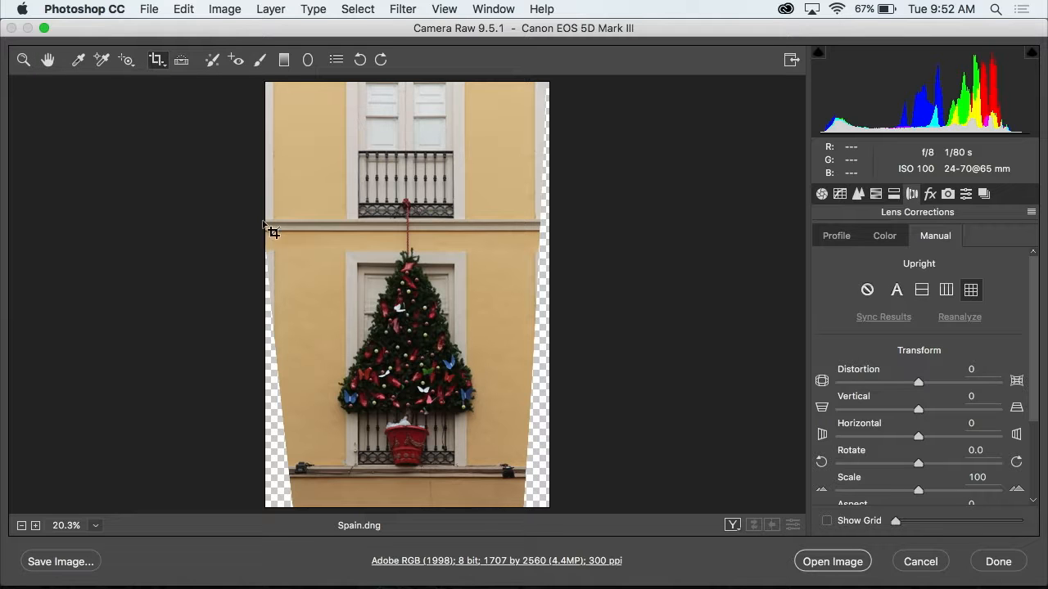
pyautogui.moveTo(262, 79); pyautogui.dragTo(526, 515)
pyautogui.moveTo(286, 278); pyautogui.dragTo(288, 278)
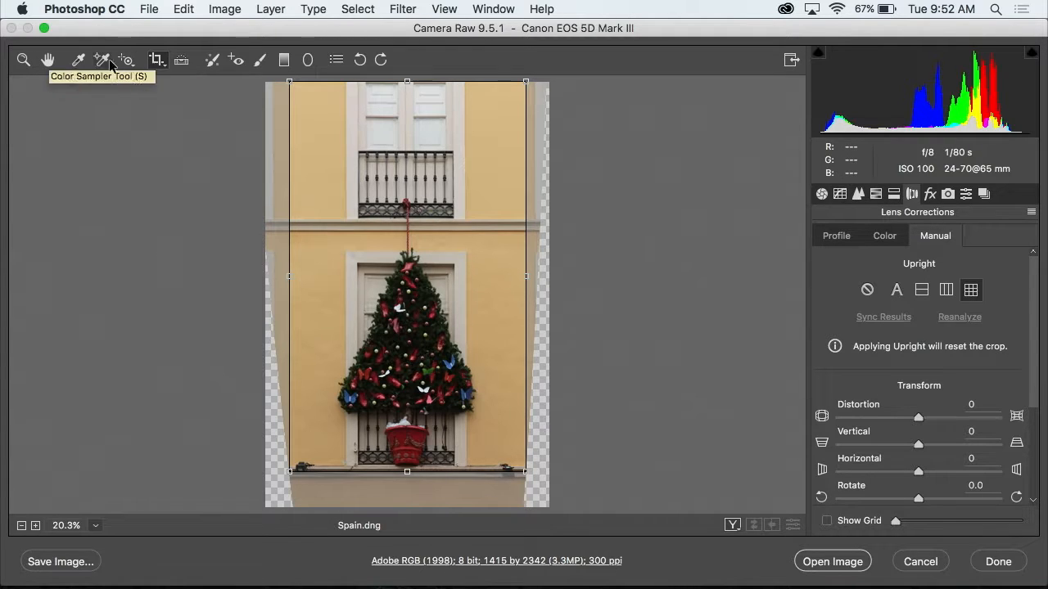
pyautogui.click(47, 60)
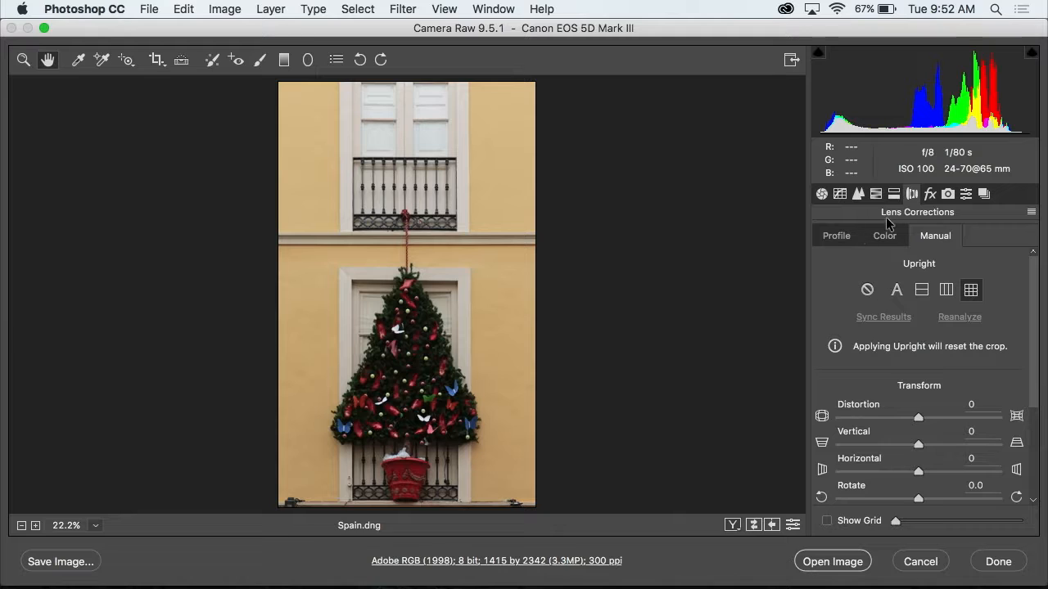
# Set the Spain photo's Shadows to +100, Contrast to +19 and Clarity to +17
pyautogui.click(822, 194)
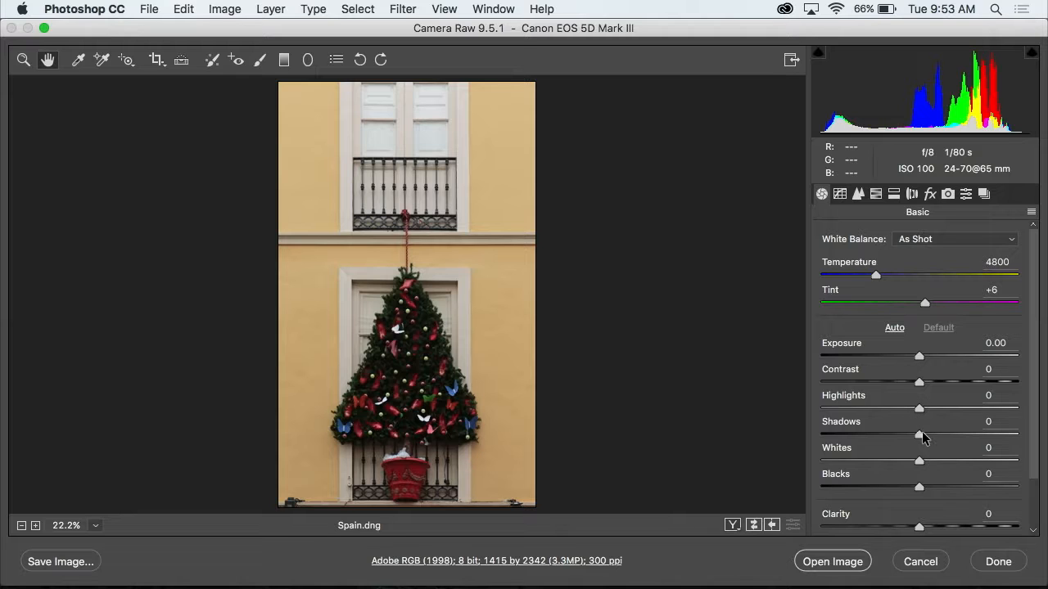
pyautogui.moveTo(918, 437); pyautogui.dragTo(1019, 436)
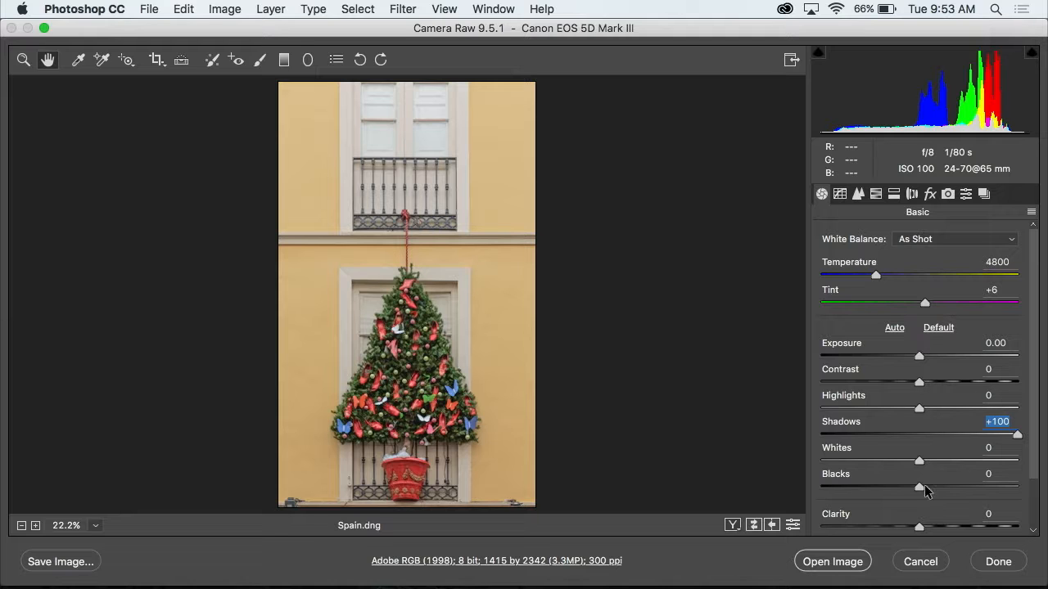
pyautogui.moveTo(920, 384)
pyautogui.mouseDown()
pyautogui.moveTo(967, 381)
pyautogui.moveTo(938, 378)
pyautogui.mouseUp()
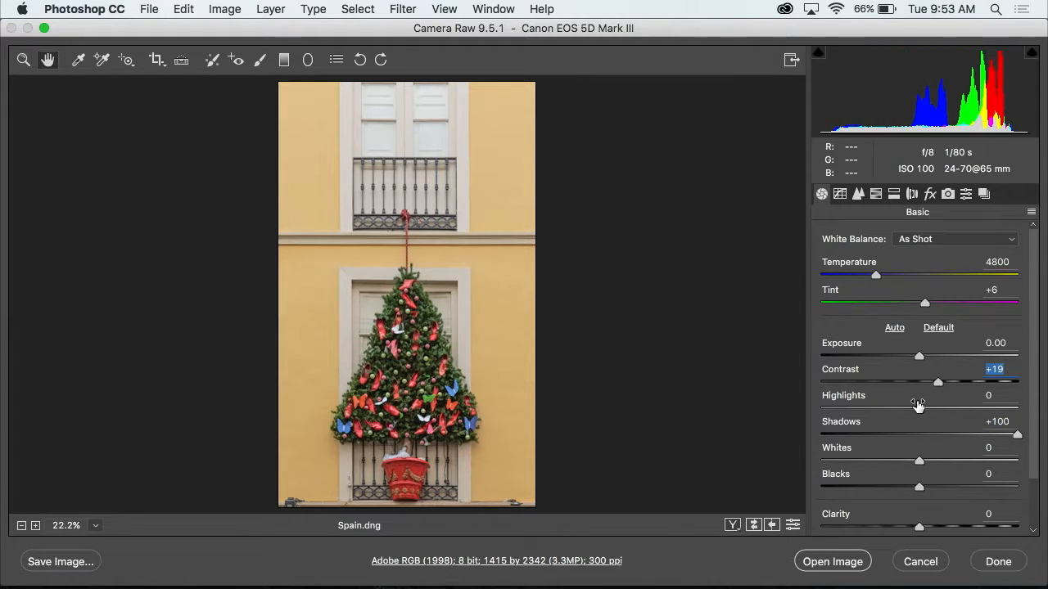
pyautogui.scroll(-2, 918, 401)
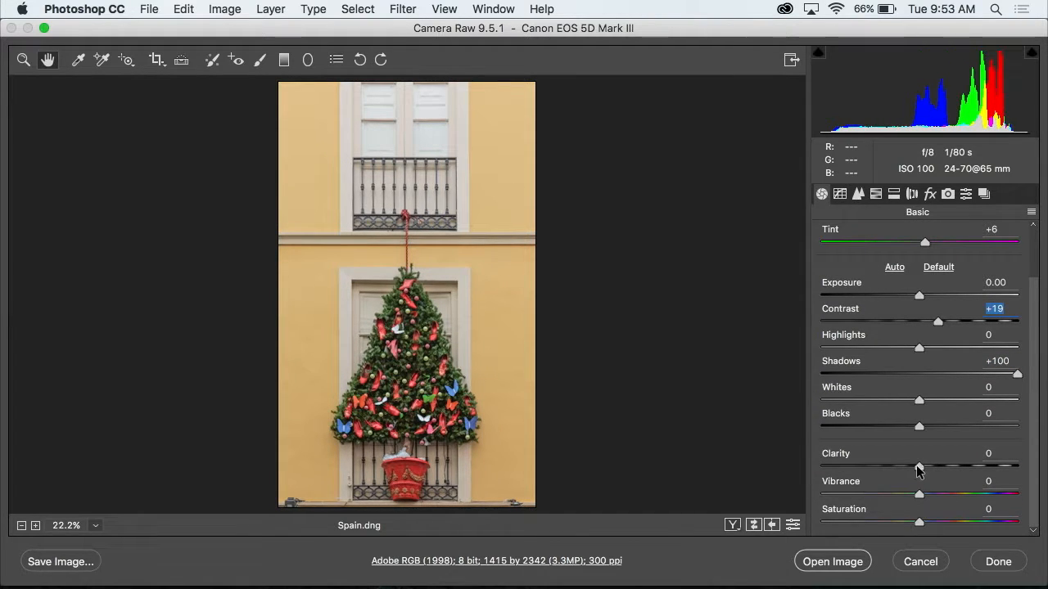
pyautogui.moveTo(918, 469); pyautogui.dragTo(935, 464)
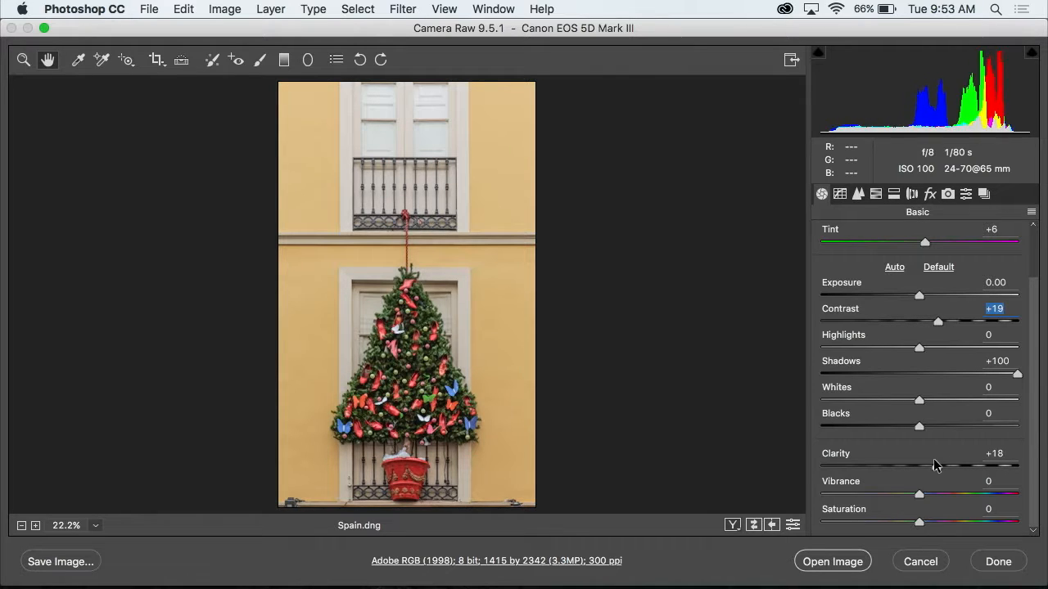
pyautogui.click(933, 460)
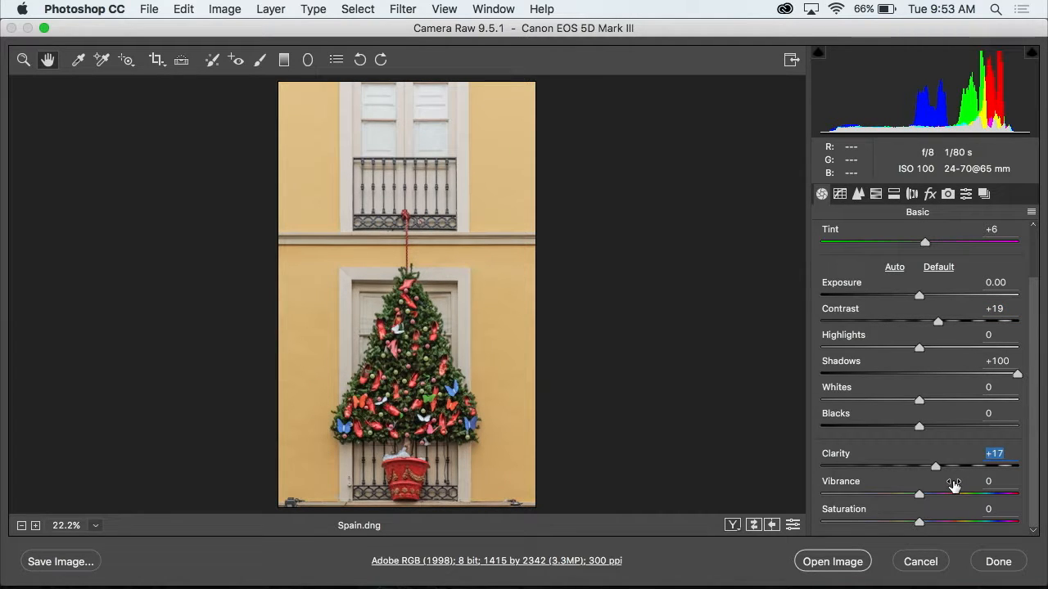
# Try a slight Temperature change, and set the white balance by sampling the white shutters of the upper window
pyautogui.scroll(3, 921, 280)
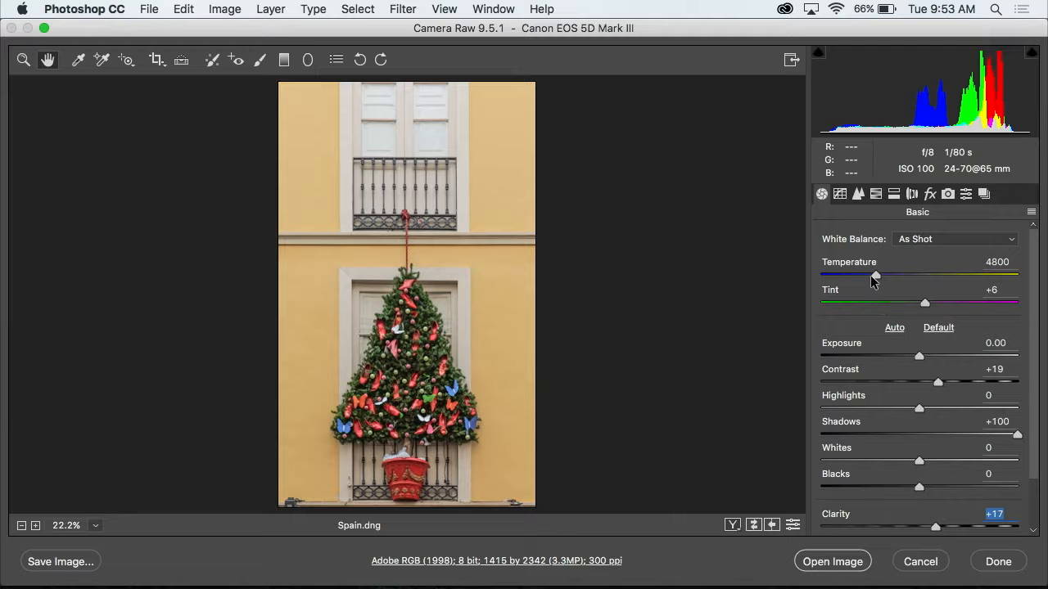
pyautogui.moveTo(874, 277)
pyautogui.mouseDown()
pyautogui.moveTo(862, 275)
pyautogui.moveTo(873, 279)
pyautogui.mouseUp()
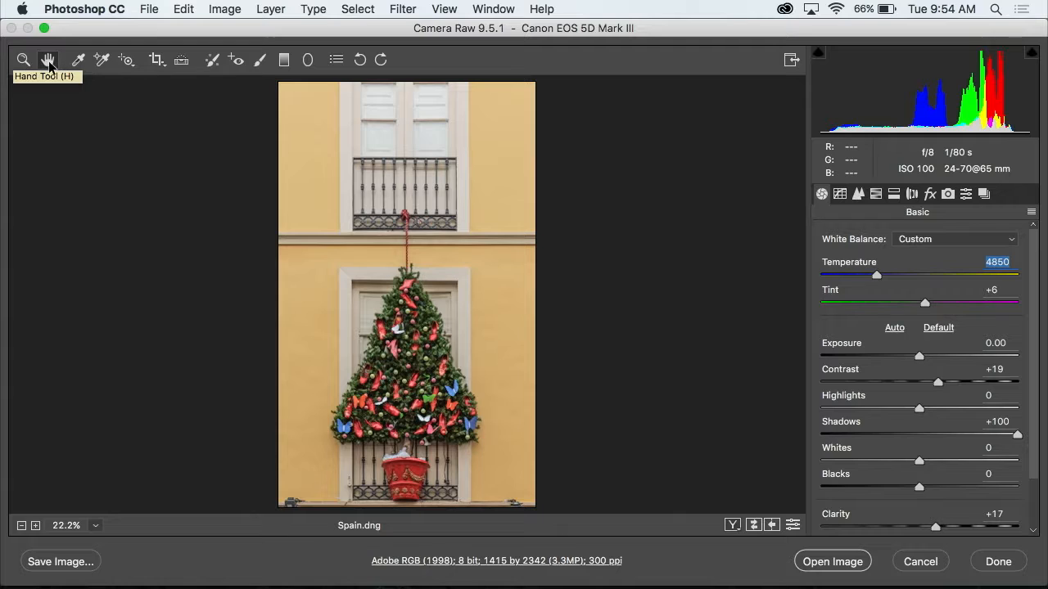
pyautogui.click(78, 60)
pyautogui.click(378, 139)
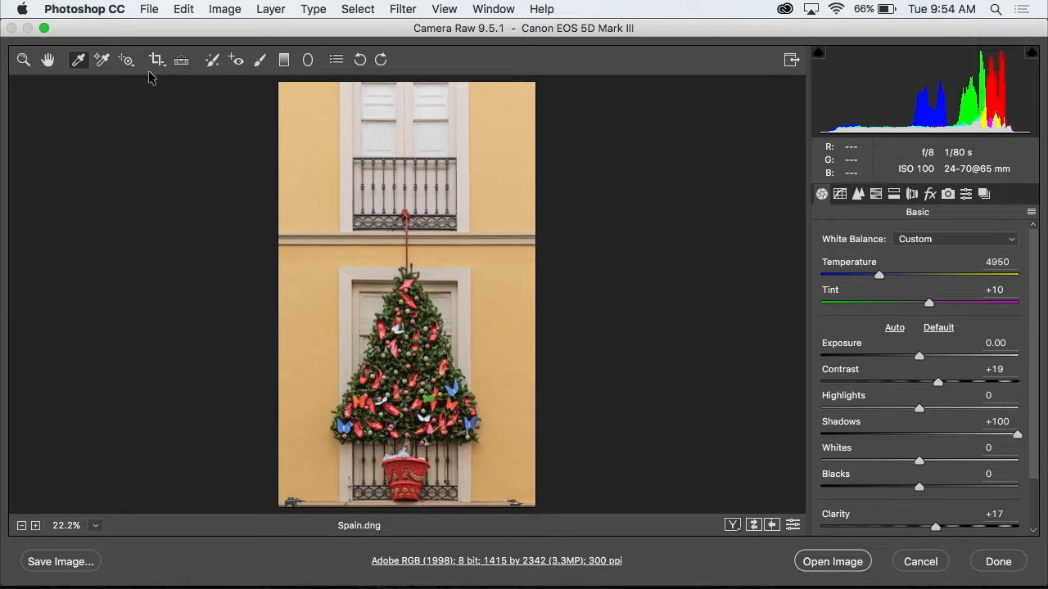
pyautogui.click(48, 60)
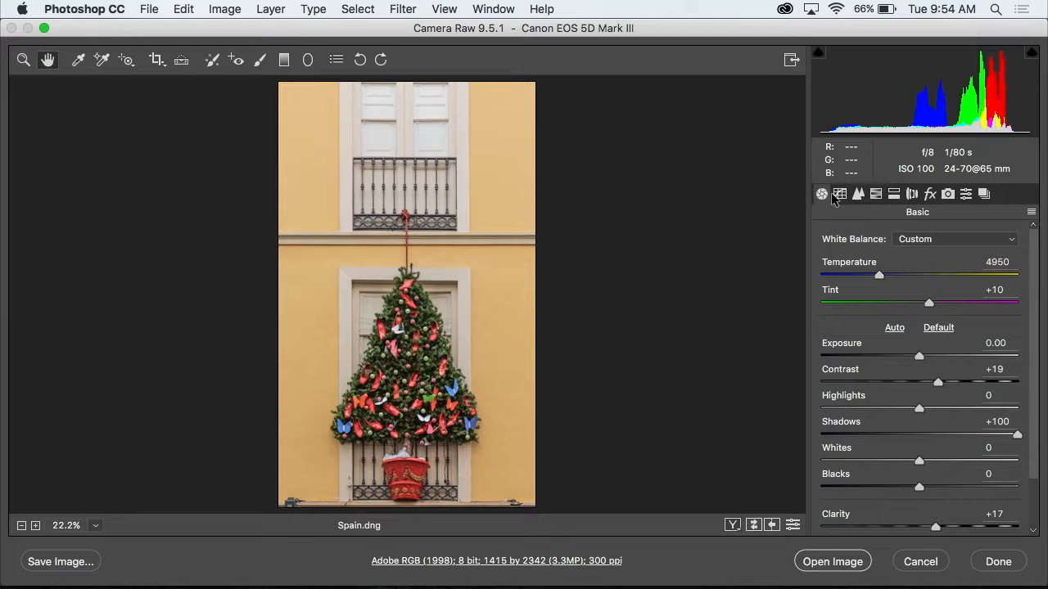
# Set the HSL luminance of the Reds to -47 and of the Greens to +28
pyautogui.click(876, 196)
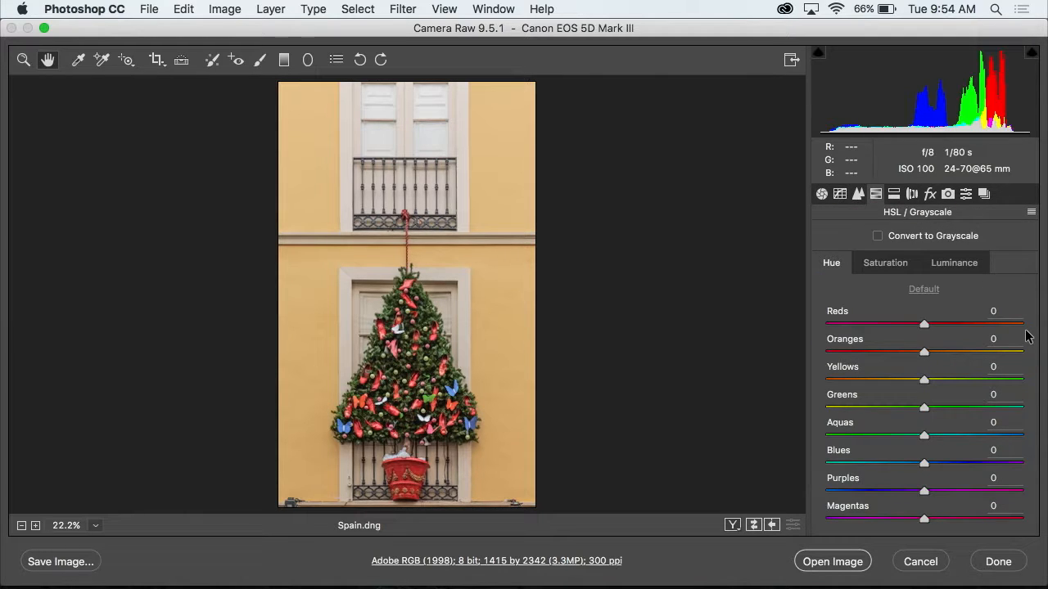
pyautogui.click(952, 265)
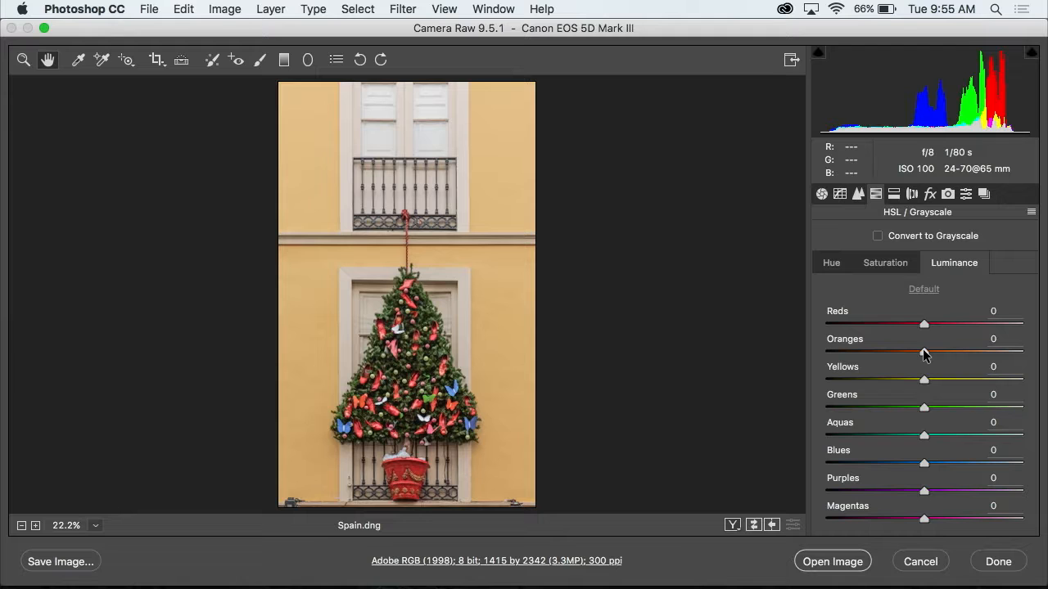
pyautogui.moveTo(925, 354); pyautogui.dragTo(878, 320)
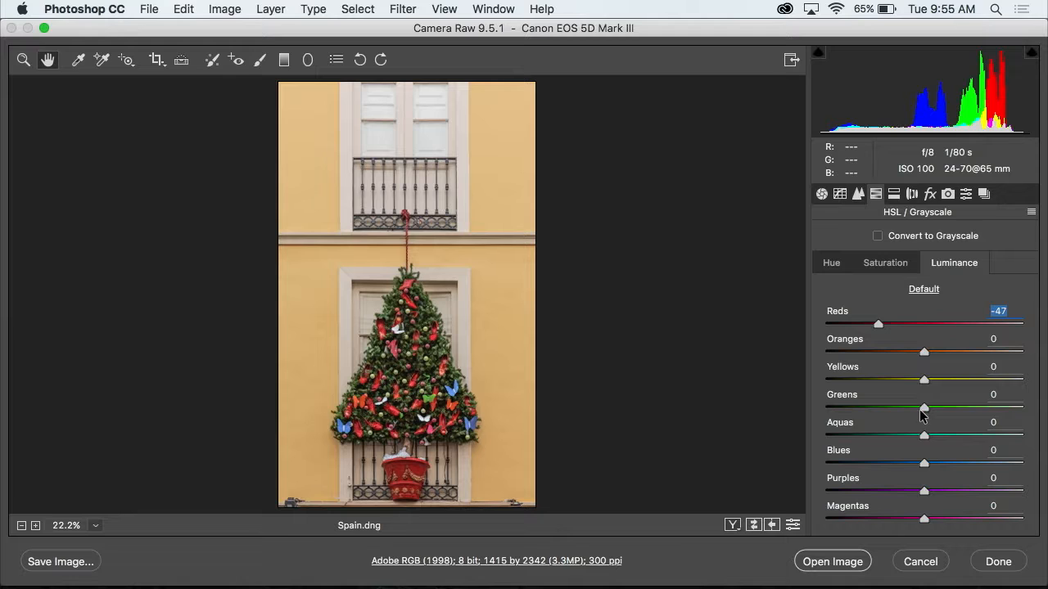
pyautogui.moveTo(924, 408); pyautogui.dragTo(950, 409)
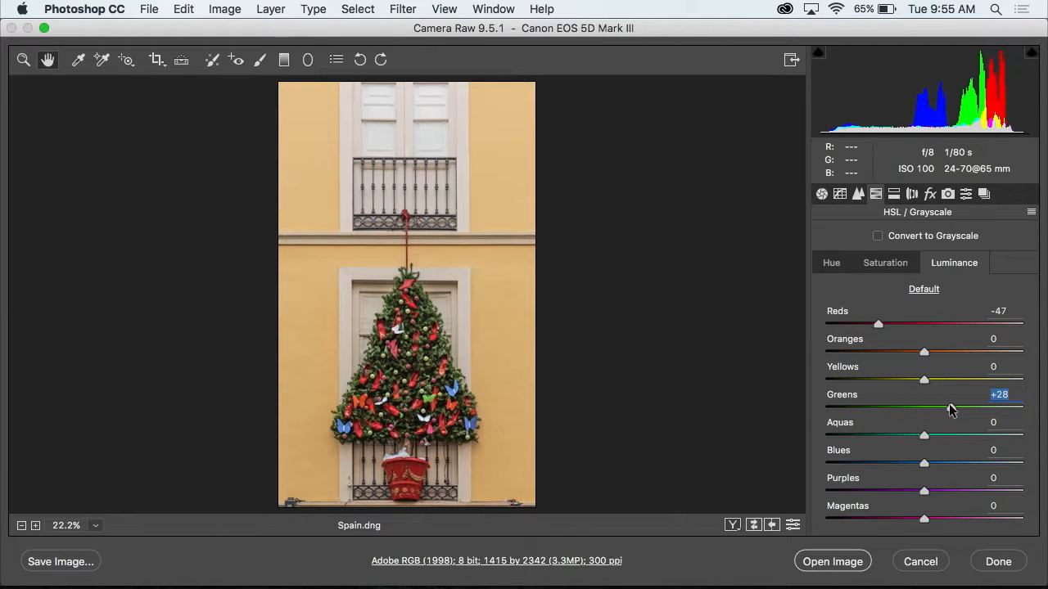
# Set the HSL saturation of the Greens to +12 and the hue of the Reds to -2 and Yellows to -1
pyautogui.click(884, 261)
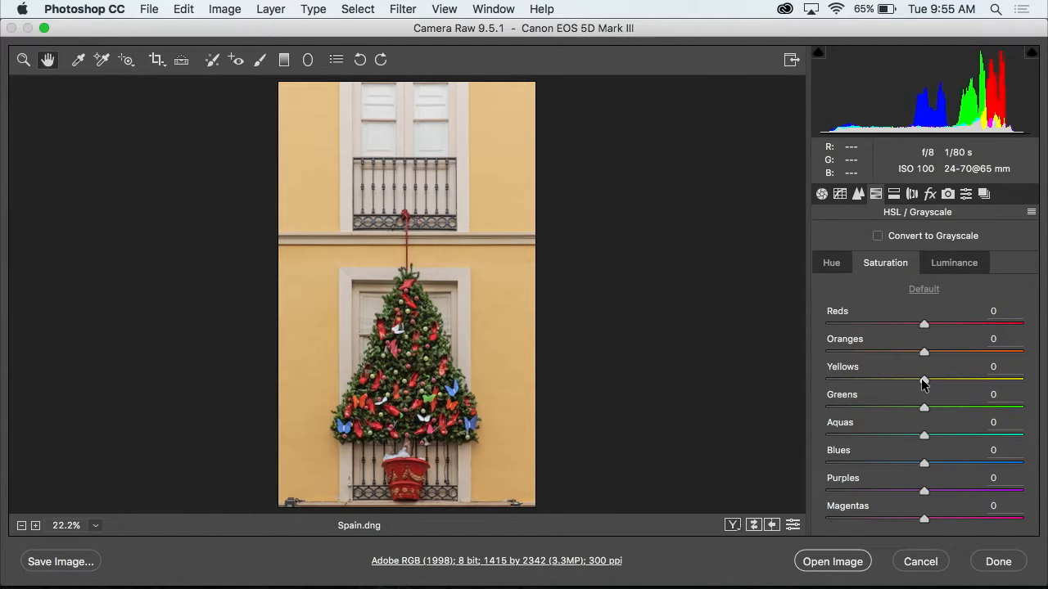
pyautogui.moveTo(925, 380); pyautogui.dragTo(936, 406)
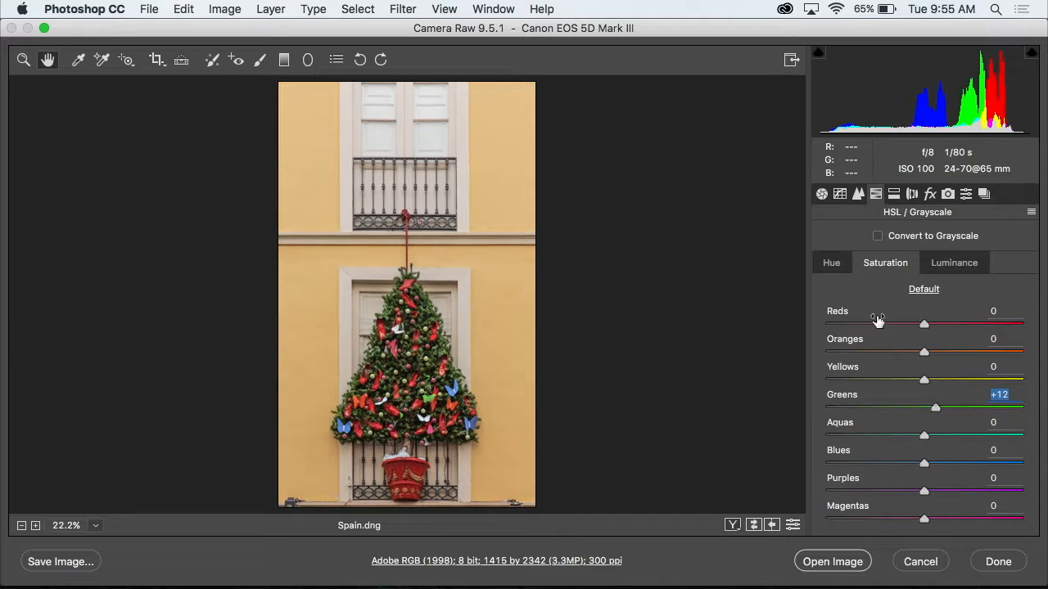
pyautogui.click(829, 264)
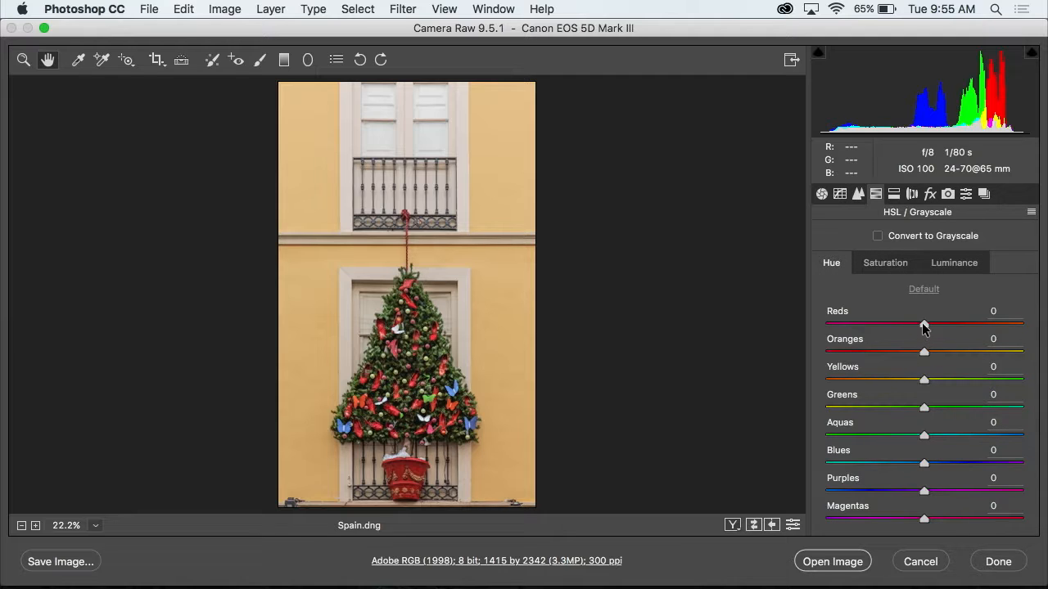
pyautogui.moveTo(924, 327)
pyautogui.mouseDown()
pyautogui.moveTo(981, 323)
pyautogui.moveTo(848, 319)
pyautogui.moveTo(923, 330)
pyautogui.mouseUp()
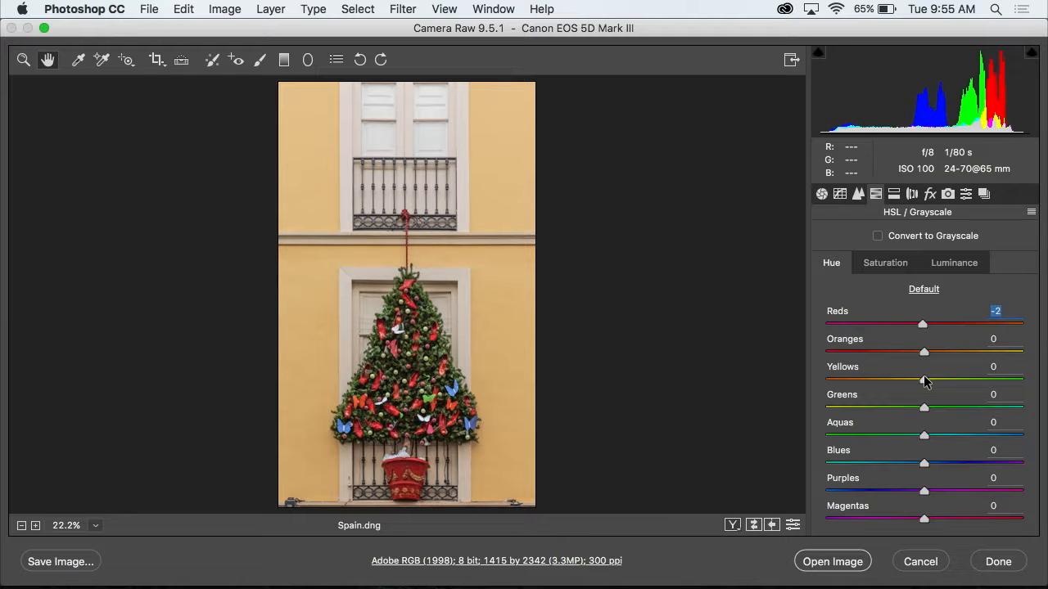
pyautogui.moveTo(928, 379)
pyautogui.mouseDown()
pyautogui.moveTo(962, 380)
pyautogui.moveTo(896, 381)
pyautogui.moveTo(923, 380)
pyautogui.mouseUp()
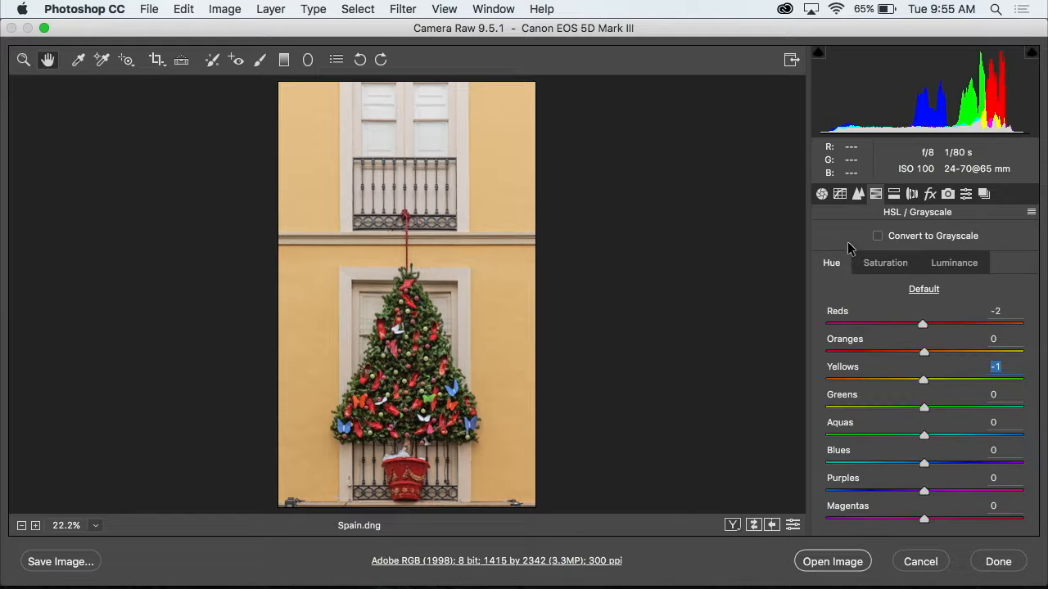
# Keep the Spain photo's raw edits, and open Lens Corrections 3.dng from Bridge in Camera Raw
pyautogui.click(820, 196)
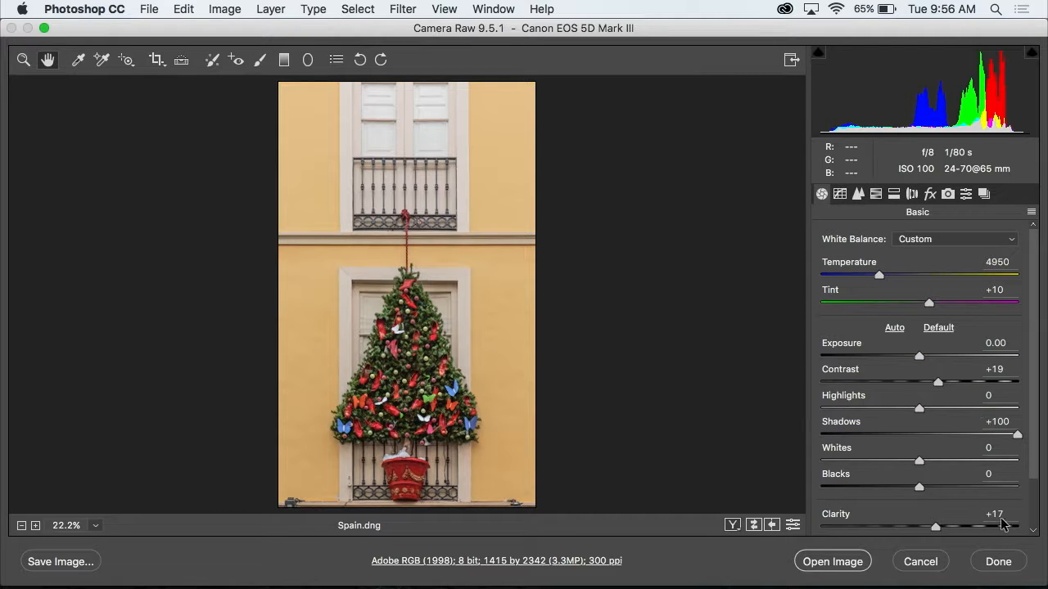
pyautogui.click(992, 562)
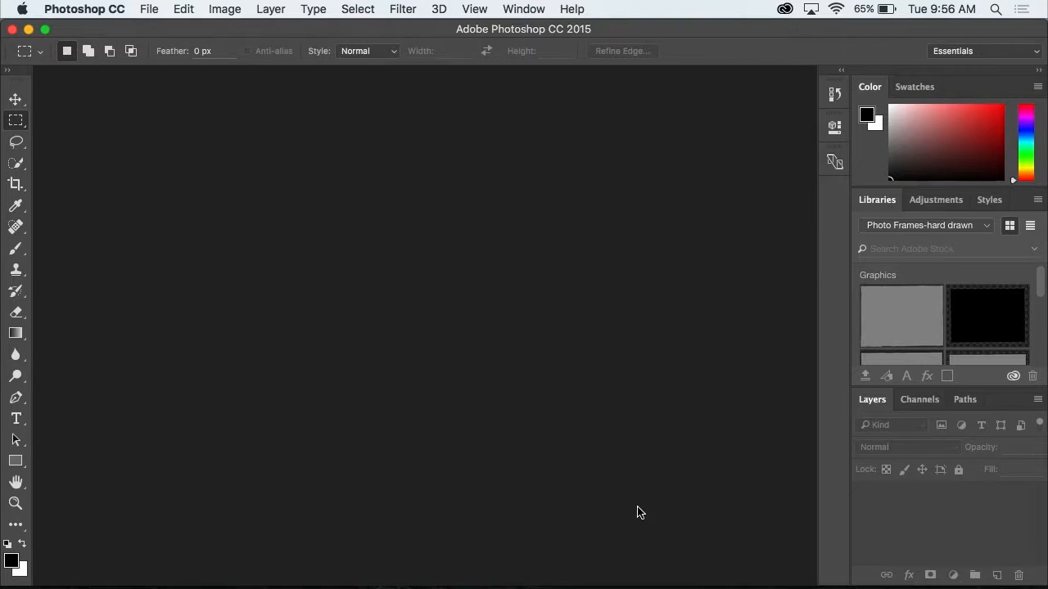
pyautogui.moveTo(565, 586)
pyautogui.click(400, 555)
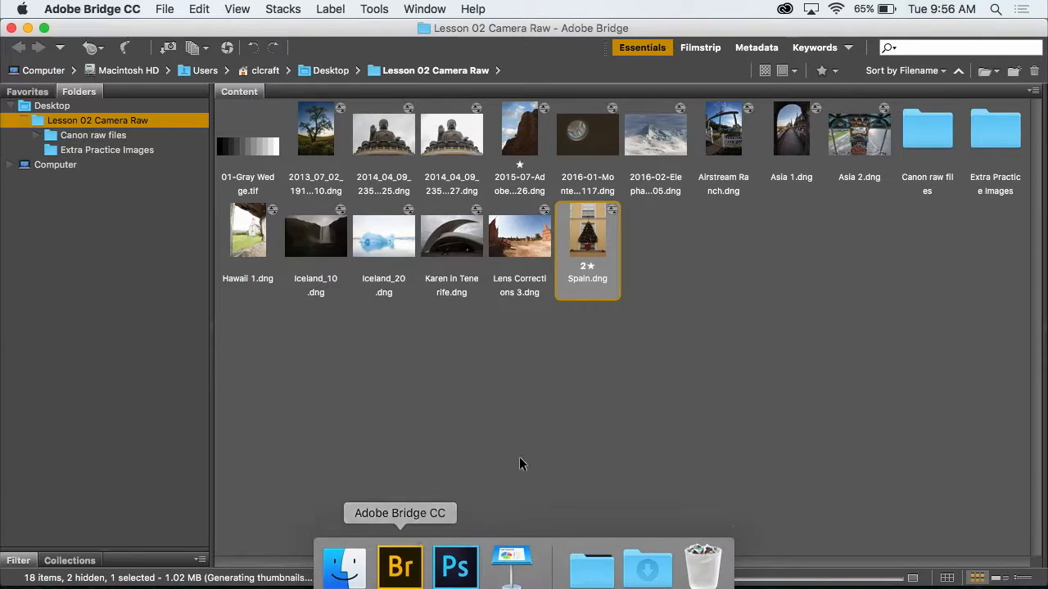
pyautogui.click(542, 393)
pyautogui.doubleClick(523, 270)
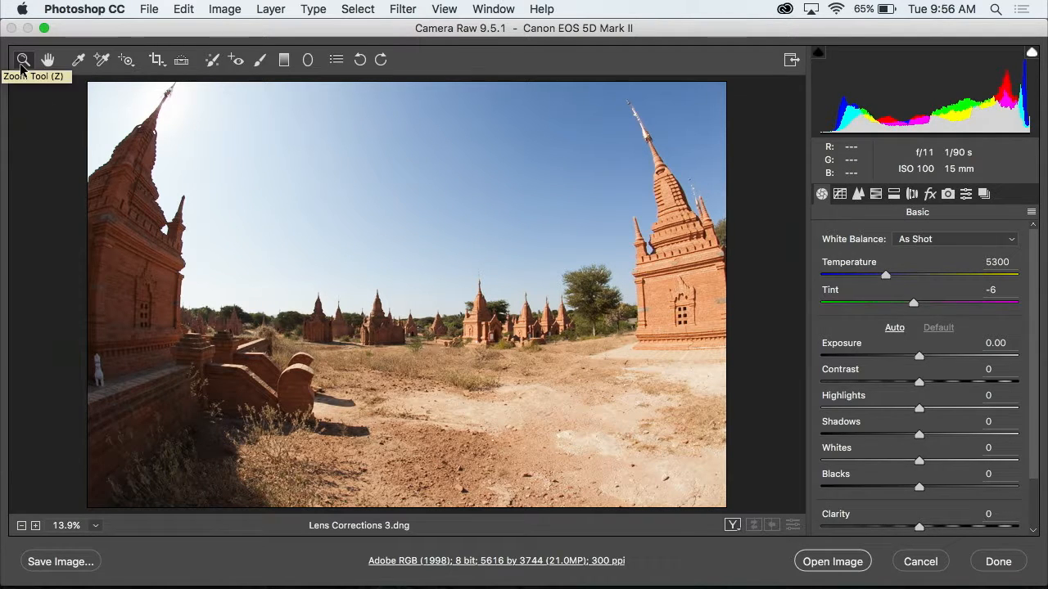
# Examine the brick edges of the temple tower beside the blue sky at 200% for color fringing
pyautogui.click(666, 109)
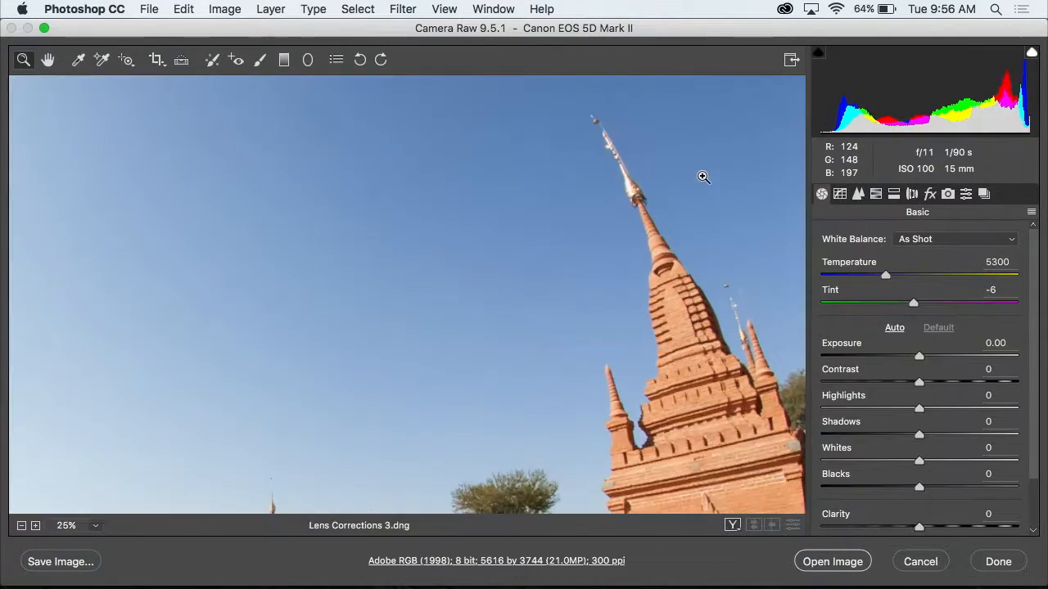
pyautogui.click(702, 177)
pyautogui.click(644, 229)
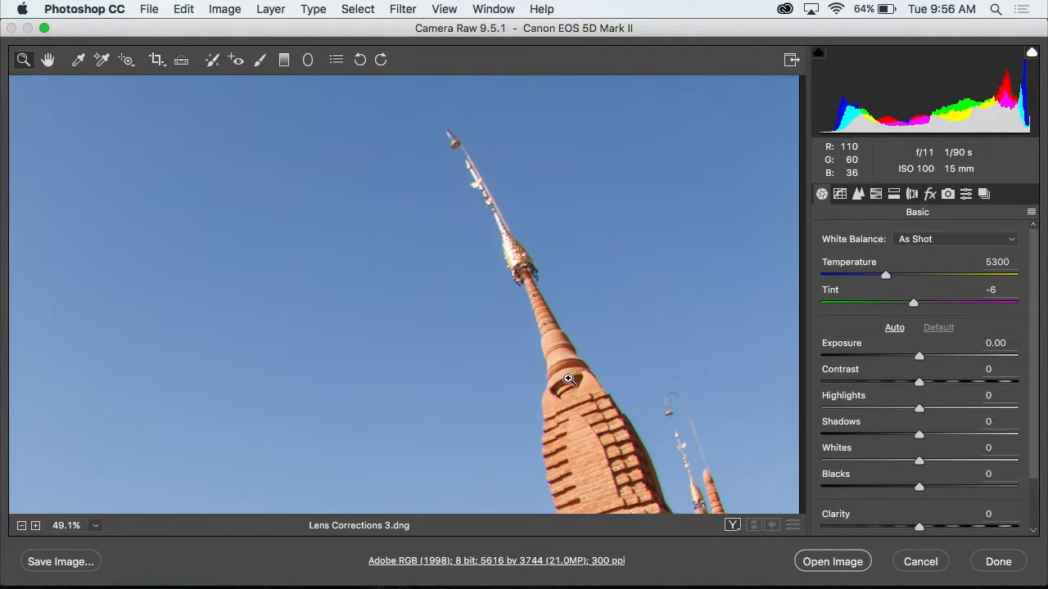
pyautogui.click(568, 379)
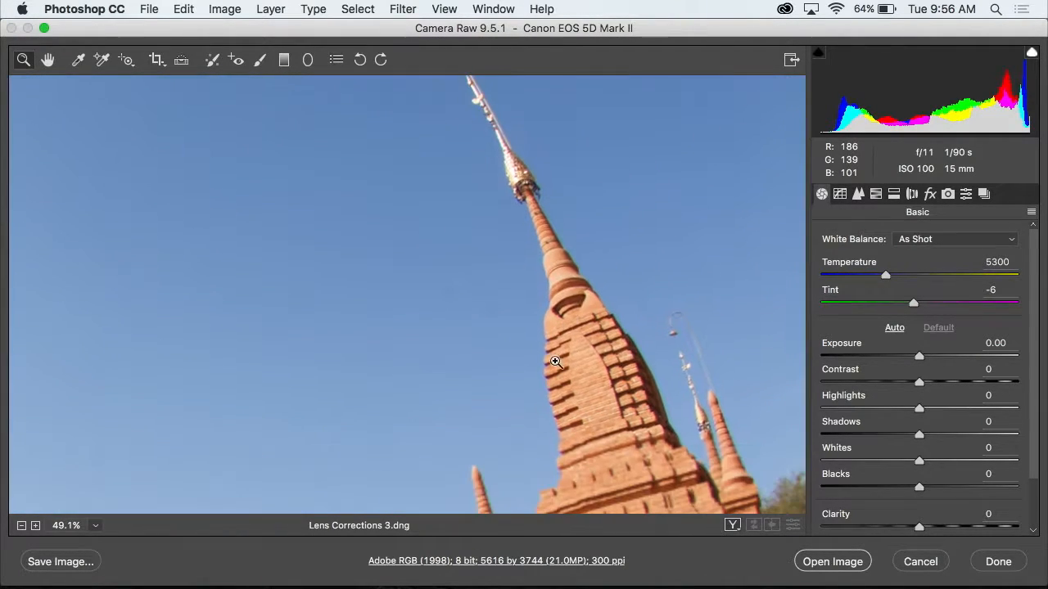
pyautogui.click(599, 249)
pyautogui.click(598, 249)
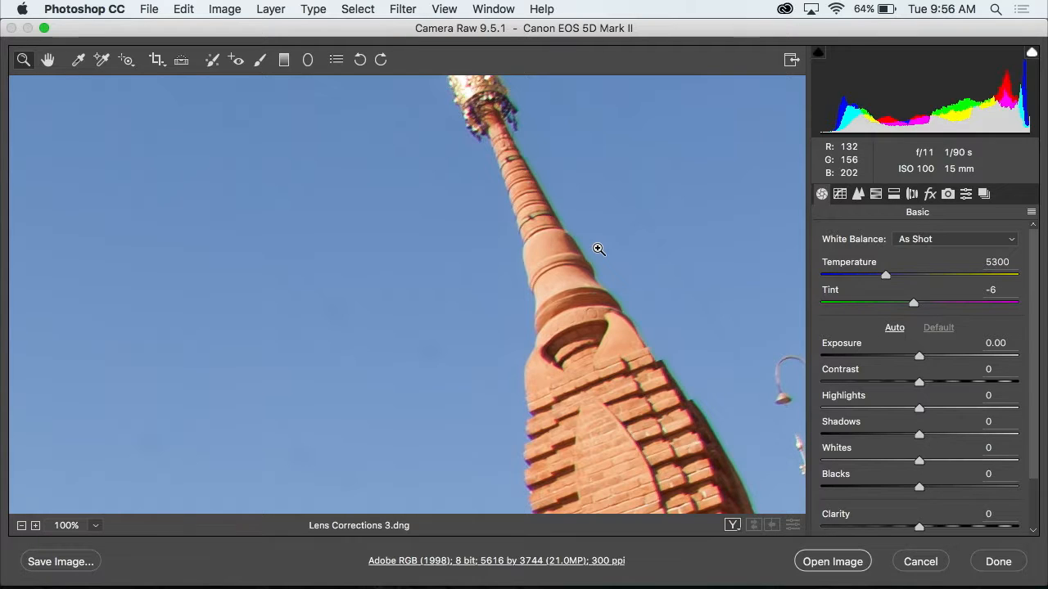
pyautogui.click(621, 335)
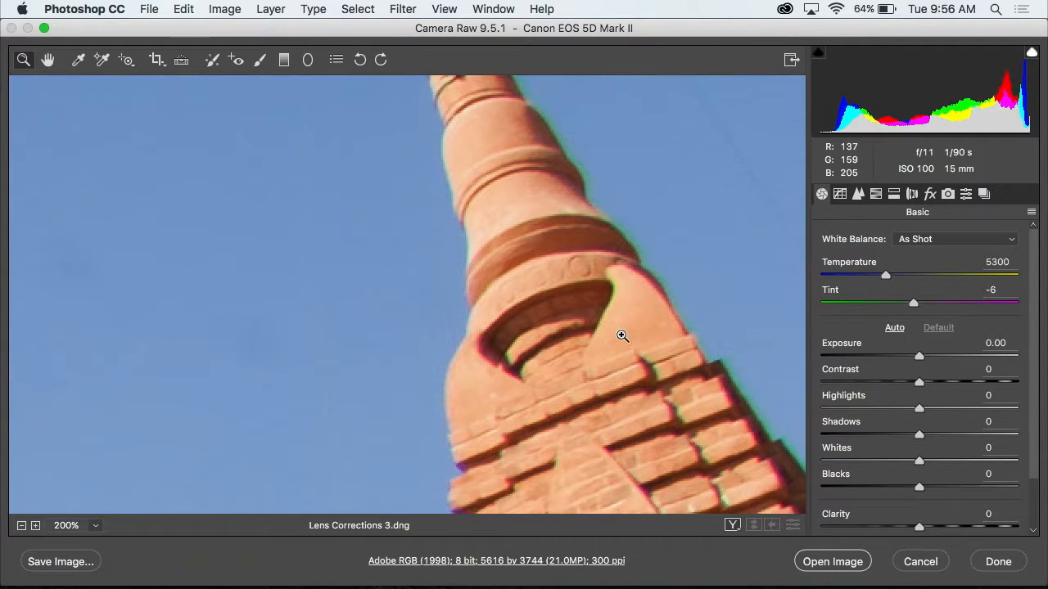
pyautogui.hscroll(4, 621, 336)
pyautogui.scroll(-3, 621, 335)
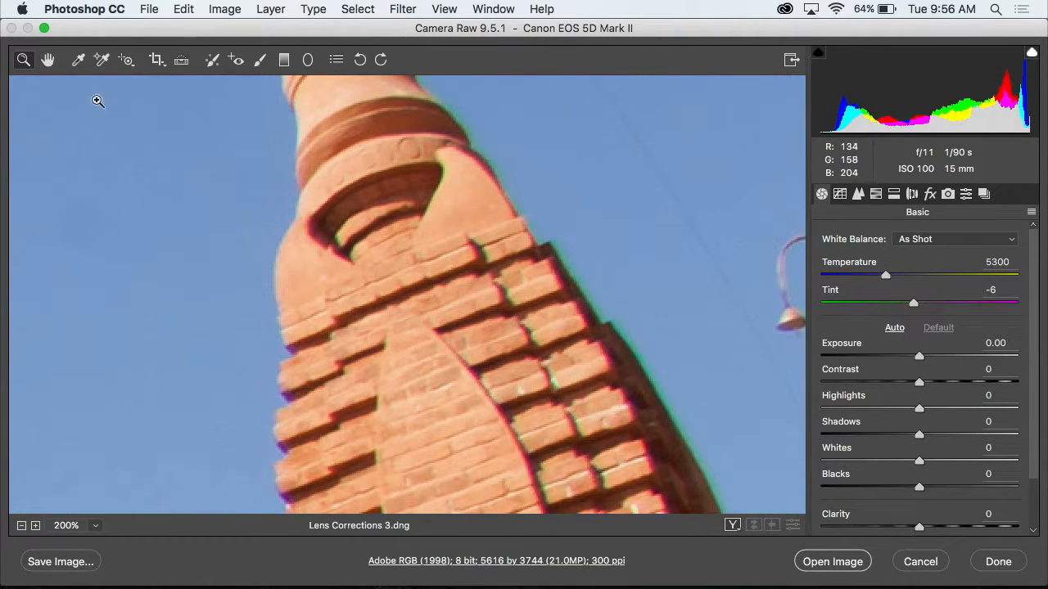
pyautogui.click(48, 59)
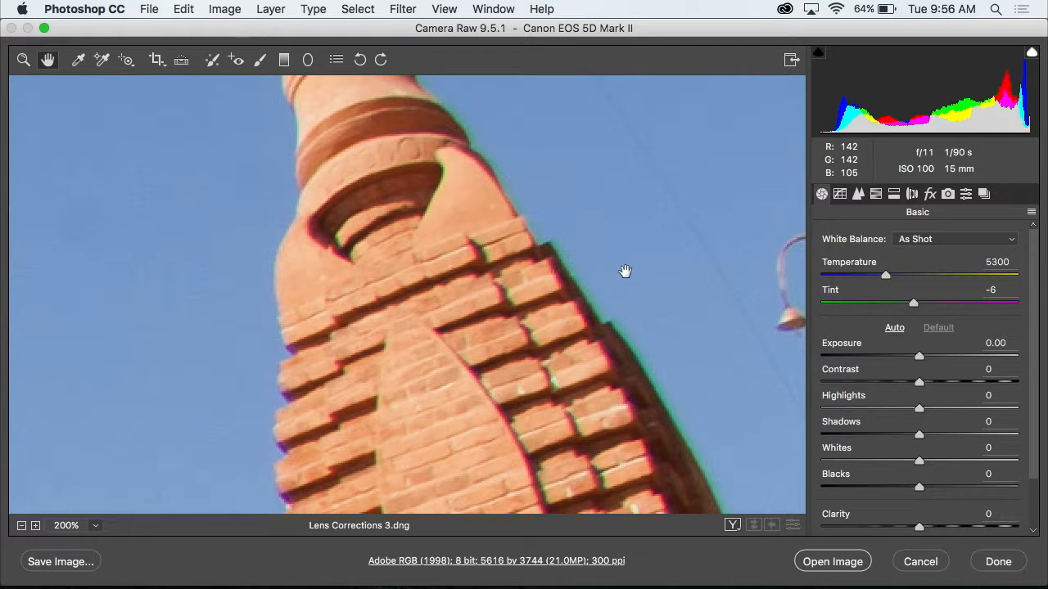
pyautogui.moveTo(679, 358); pyautogui.dragTo(540, 173)
pyautogui.moveTo(632, 374)
pyautogui.mouseDown()
pyautogui.moveTo(616, 306)
pyautogui.moveTo(636, 355)
pyautogui.moveTo(622, 371)
pyautogui.mouseUp()
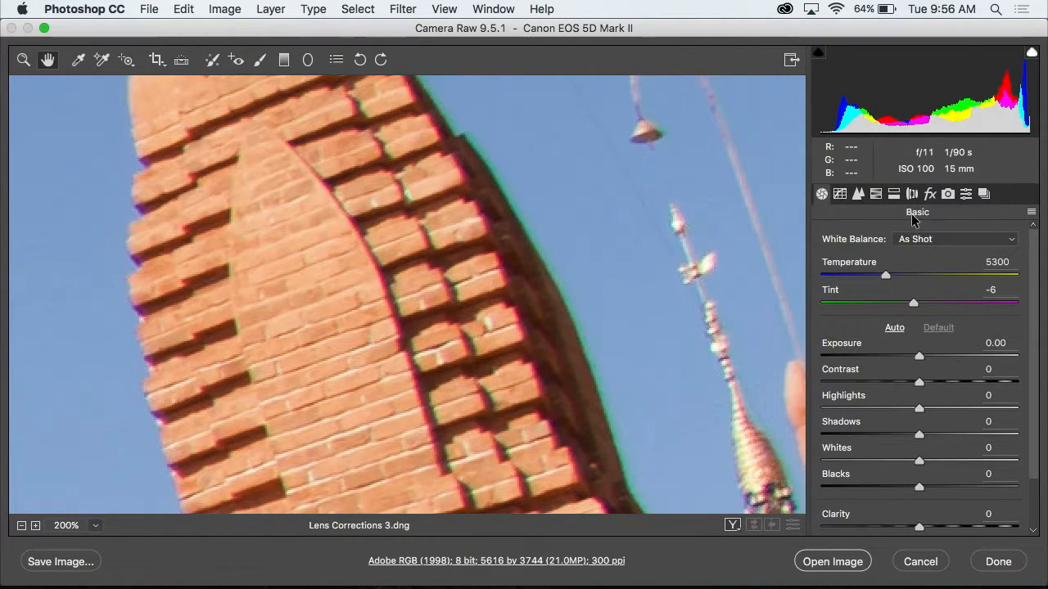
# Enable the lens profile corrections on the temple photo and set the profile's distortion correction to 0
pyautogui.click(912, 194)
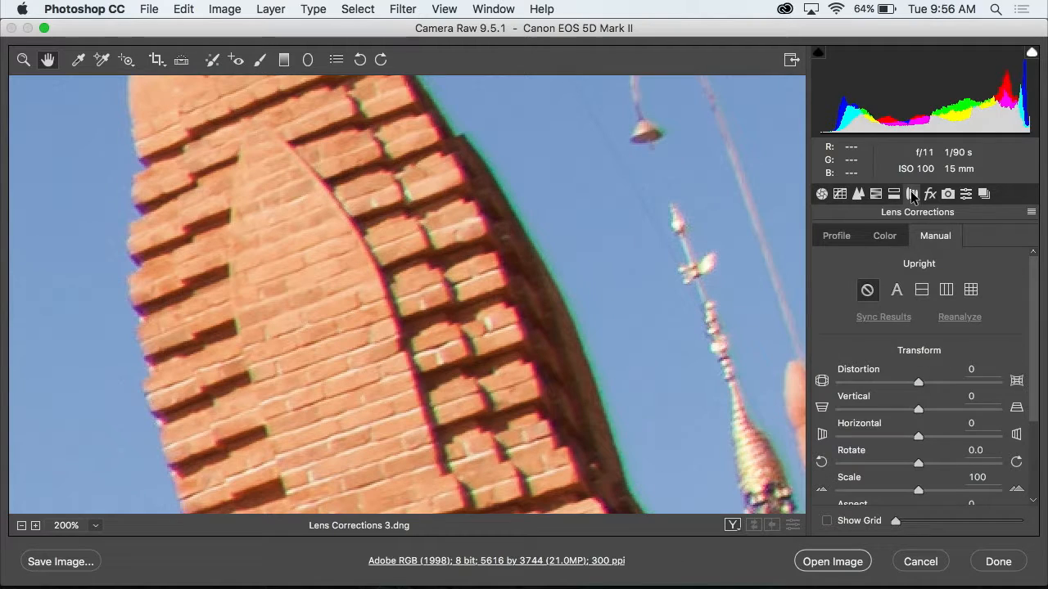
pyautogui.click(833, 237)
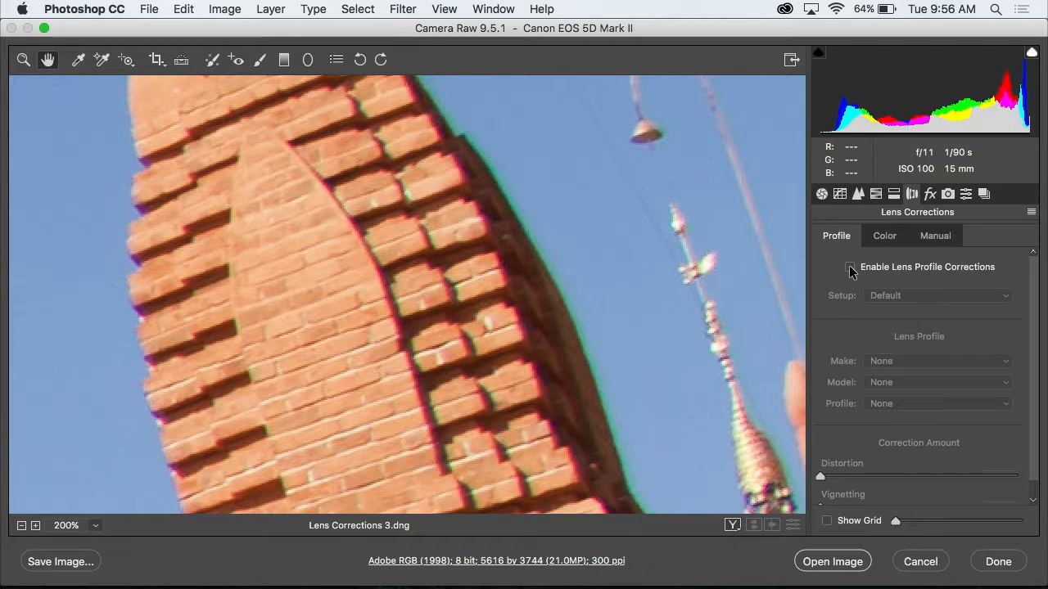
pyautogui.click(850, 268)
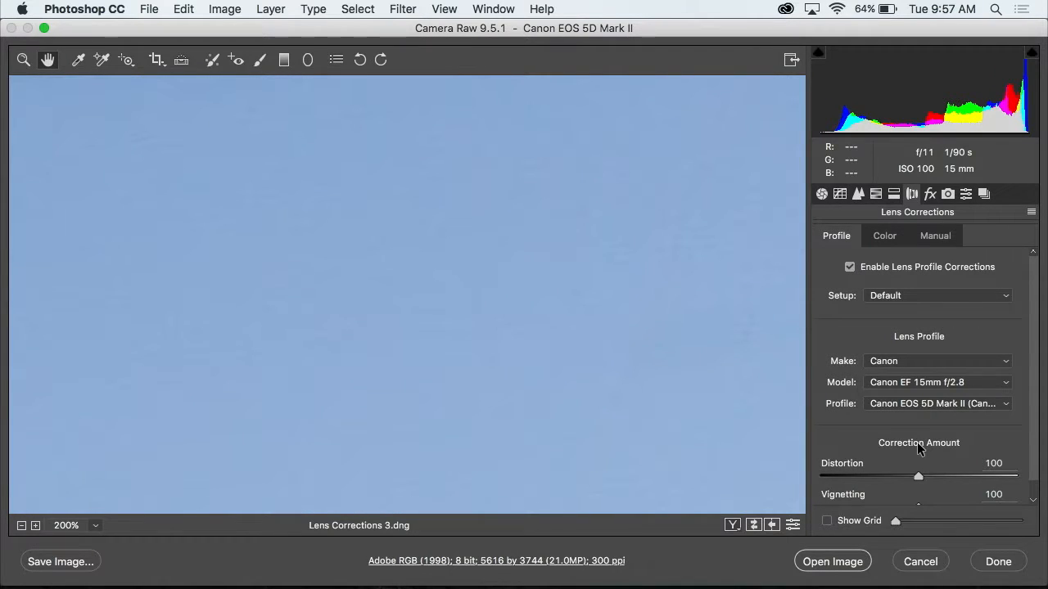
pyautogui.scroll(-1, 919, 448)
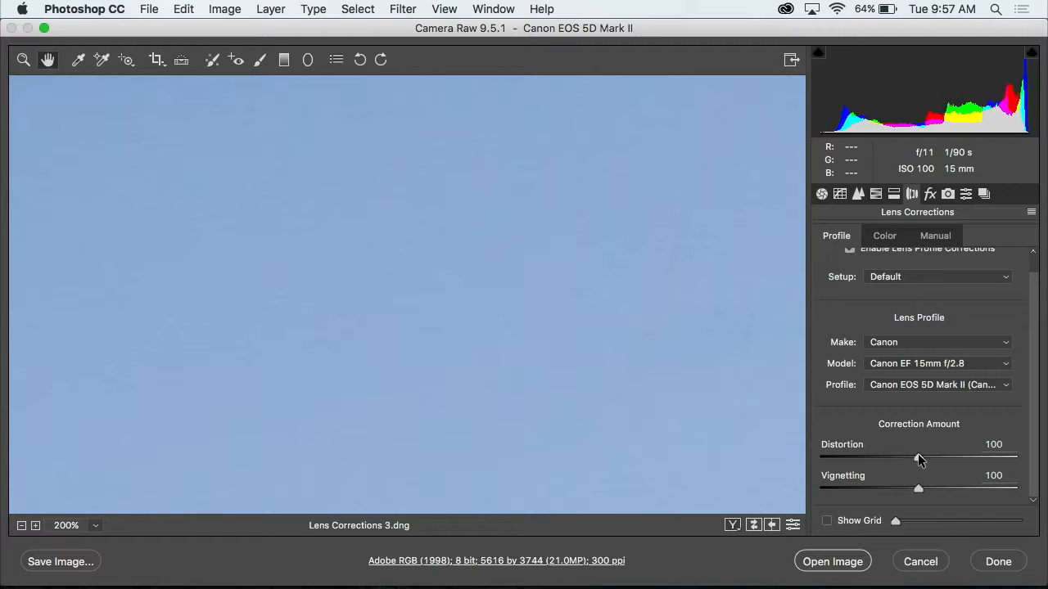
pyautogui.moveTo(919, 459); pyautogui.dragTo(745, 459)
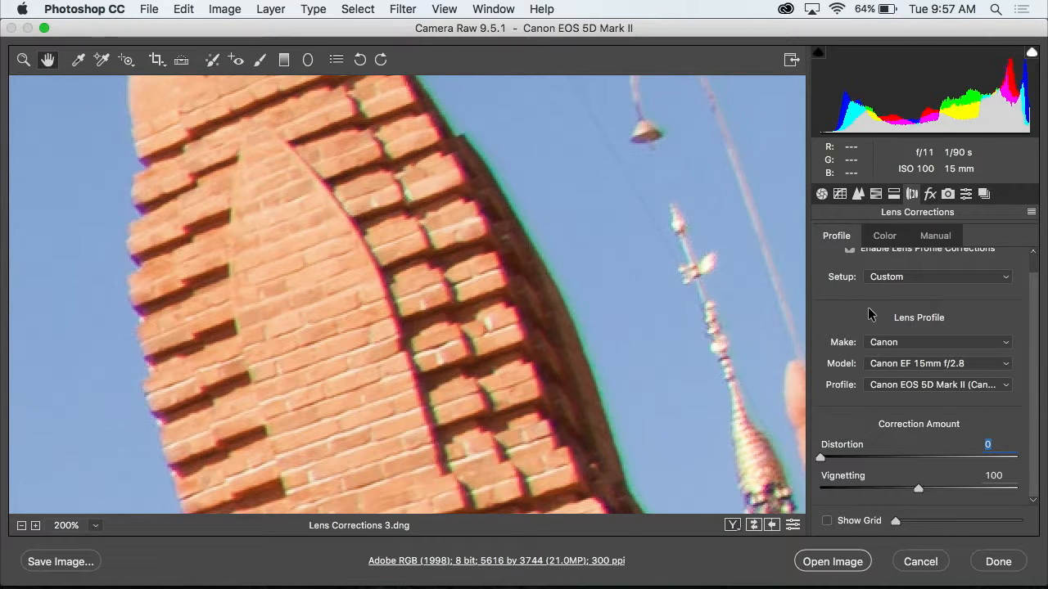
# Remove the photo's chromatic aberration, toggling the correction off and on to compare the color fringing along the brick edges
pyautogui.click(882, 238)
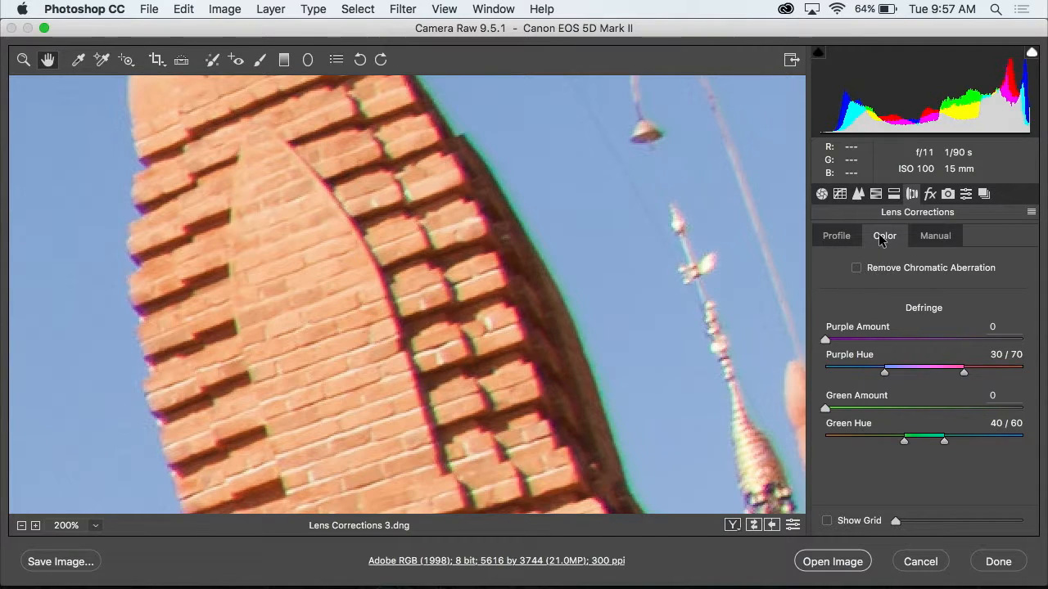
pyautogui.click(856, 270)
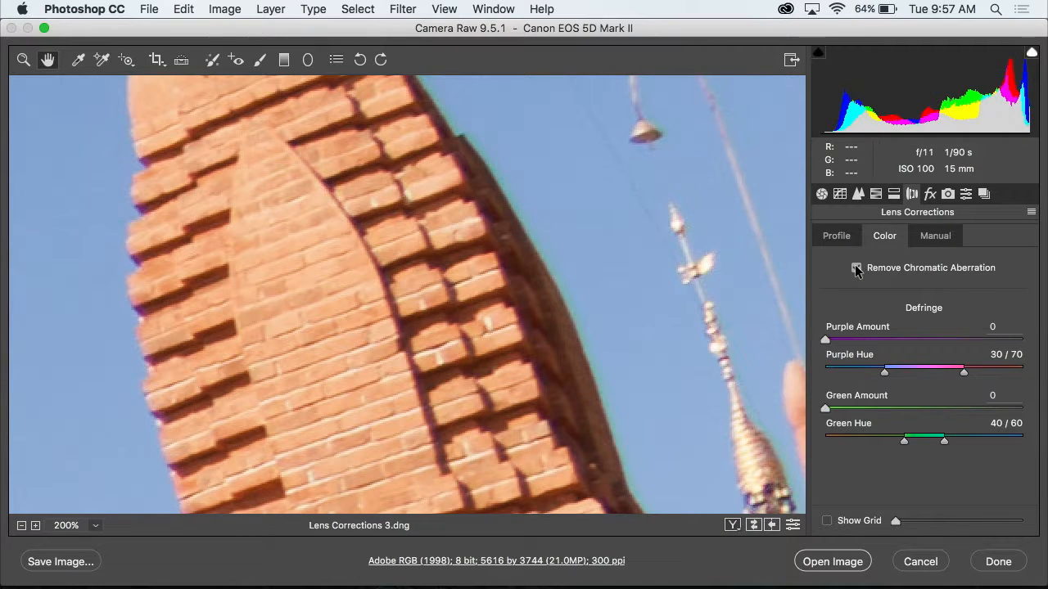
pyautogui.click(856, 269)
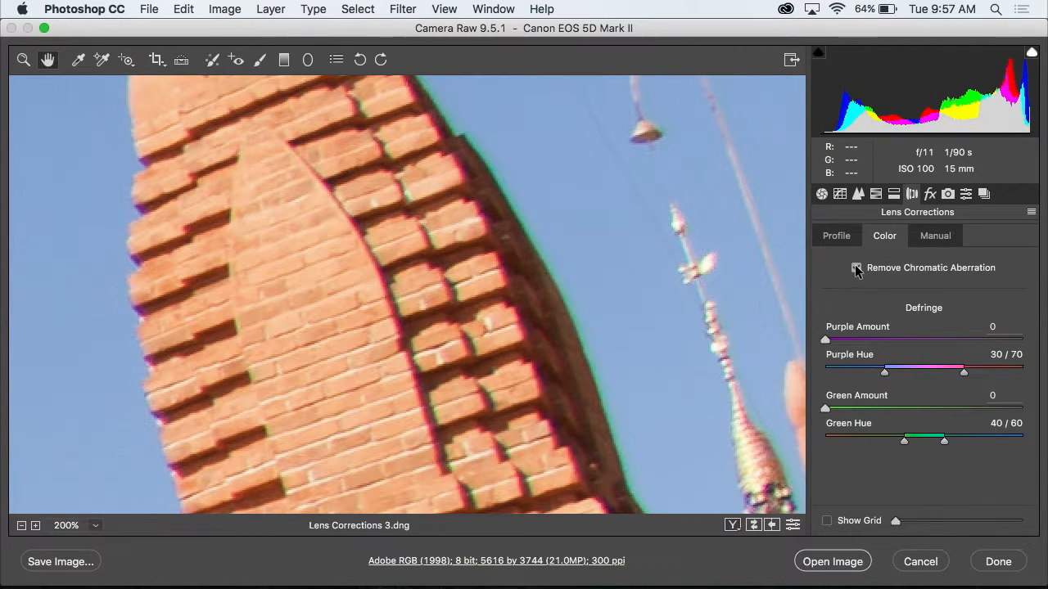
pyautogui.click(856, 269)
pyautogui.click(857, 269)
pyautogui.click(856, 269)
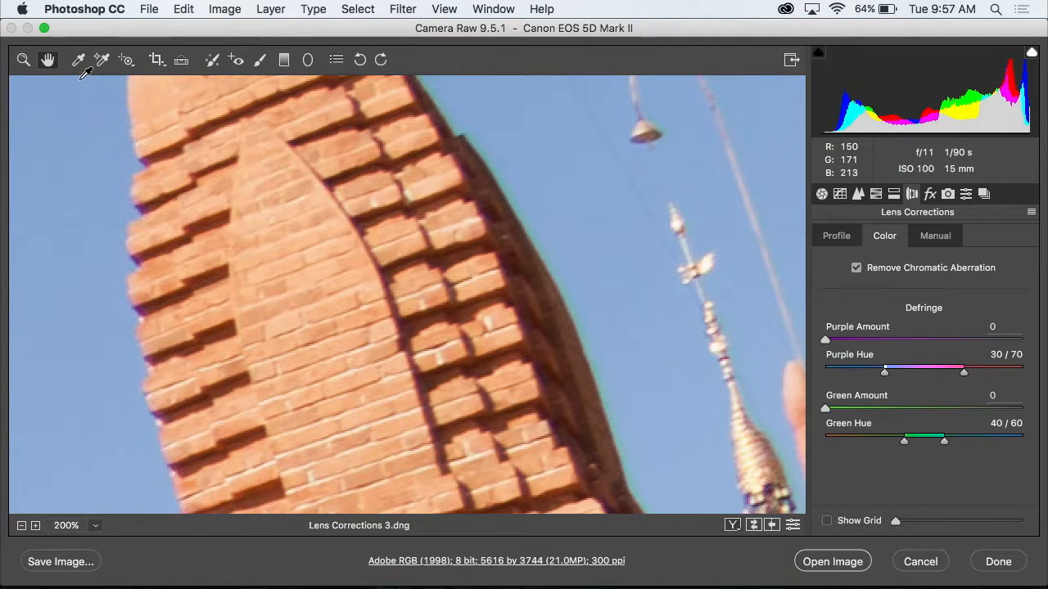
# Turn off the lens profile corrections and reset the profile's distortion amount to its default of 100
pyautogui.press('super+0')
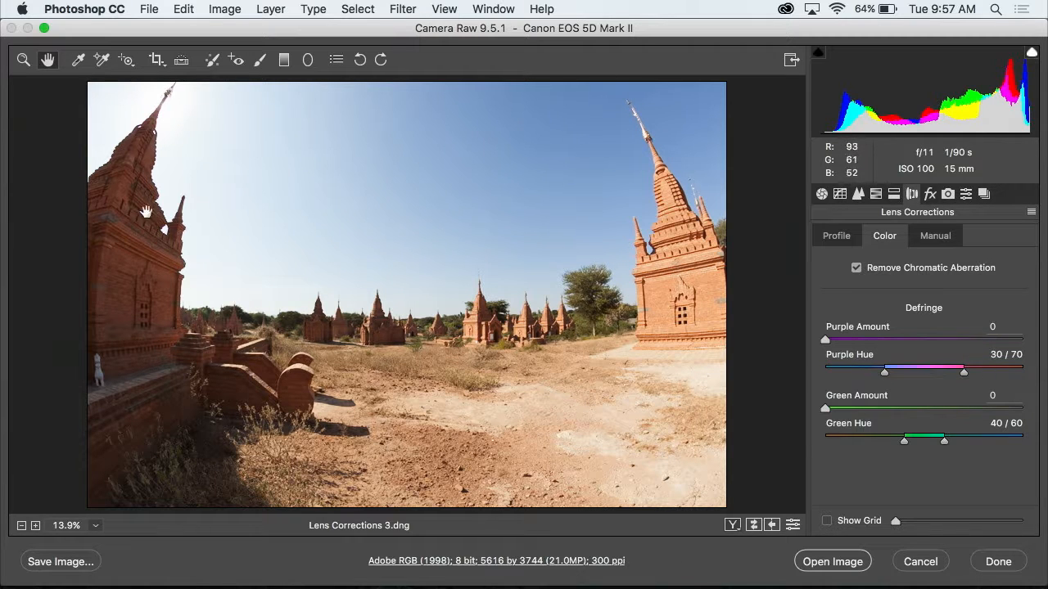
pyautogui.click(837, 241)
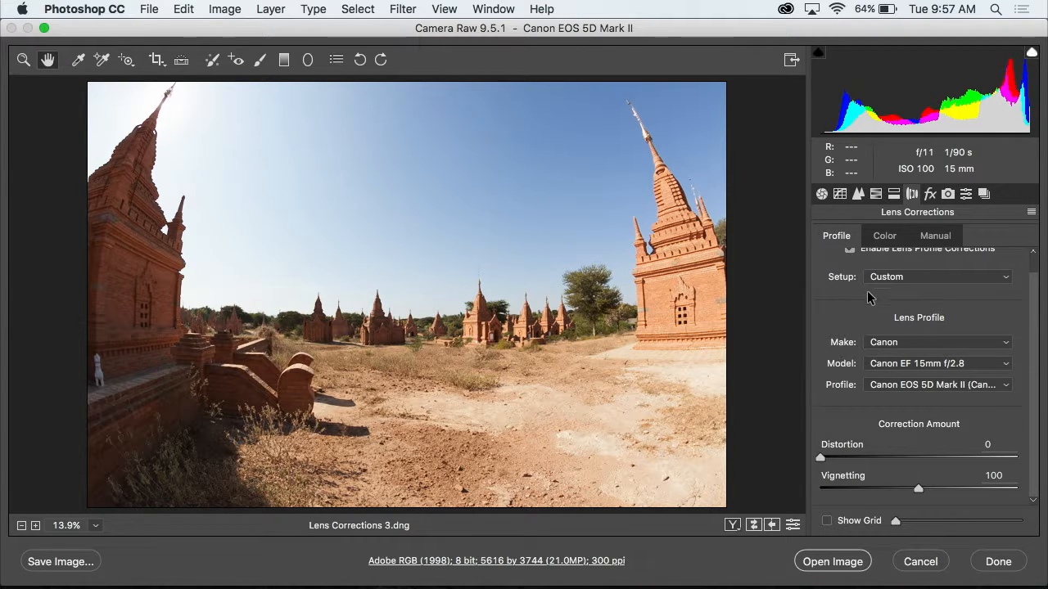
pyautogui.scroll(1, 870, 298)
pyautogui.click(850, 267)
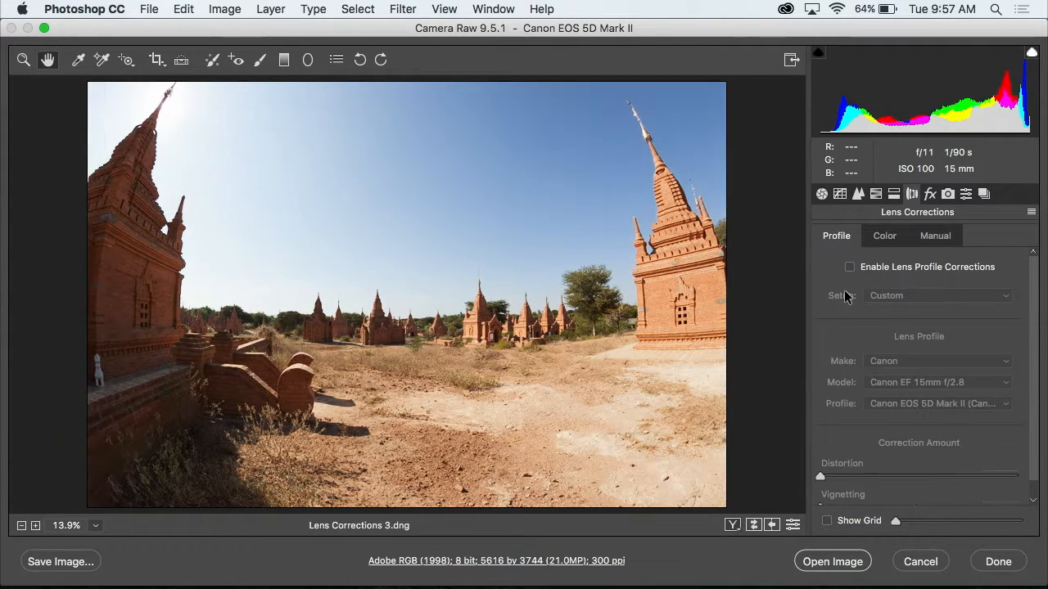
pyautogui.doubleClick(821, 477)
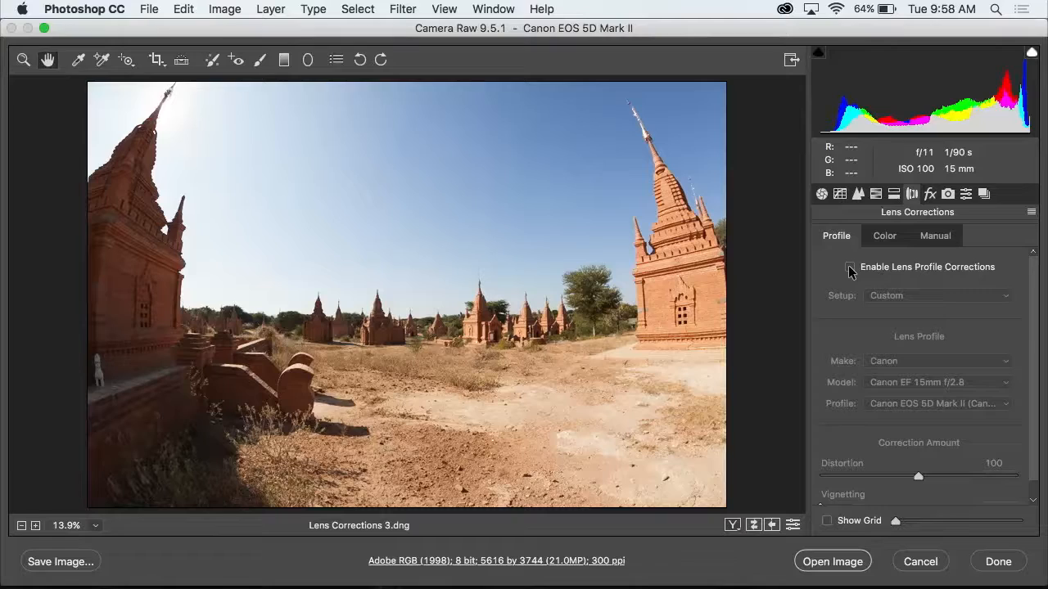
# Enable the lens profile corrections again and compare the whole temple photo with and without them
pyautogui.click(850, 268)
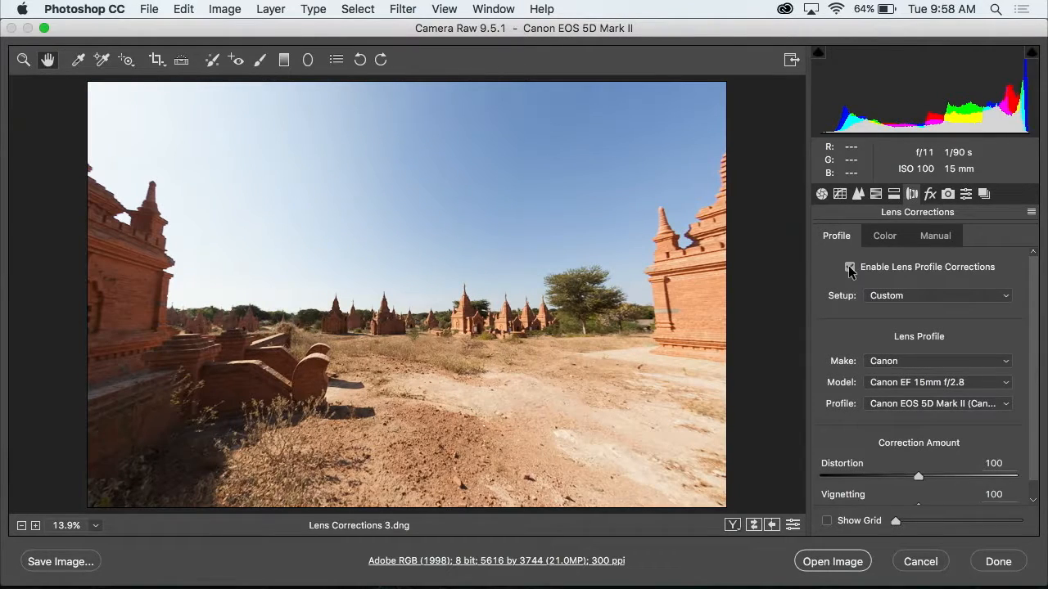
pyautogui.click(849, 268)
pyautogui.click(850, 268)
# Lower the lens profile's distortion correction to 0 and keep the raw edits without opening the photo
pyautogui.scroll(-2, 897, 277)
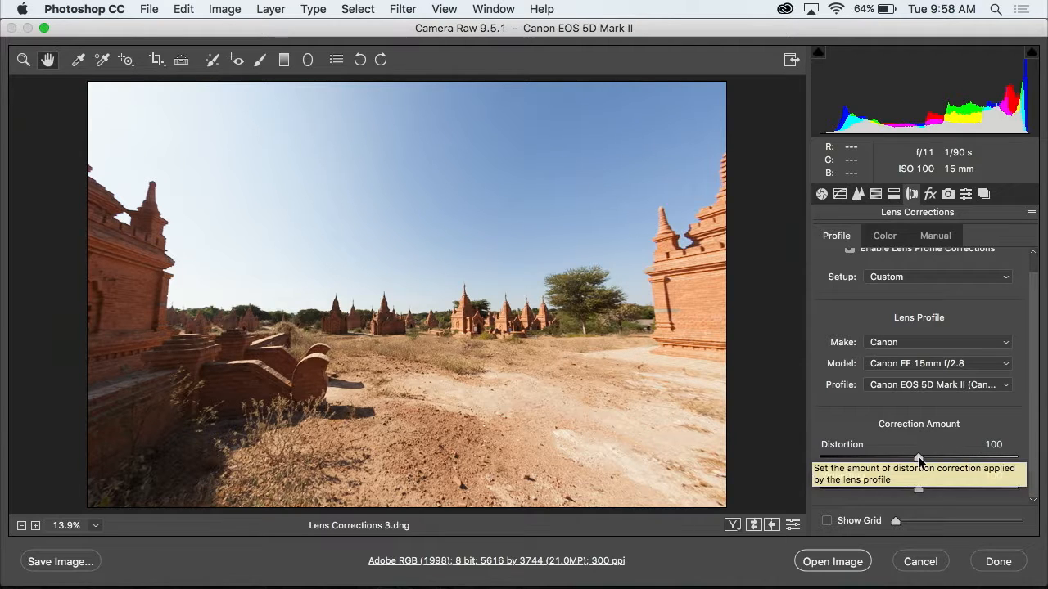
pyautogui.moveTo(918, 458); pyautogui.dragTo(793, 460)
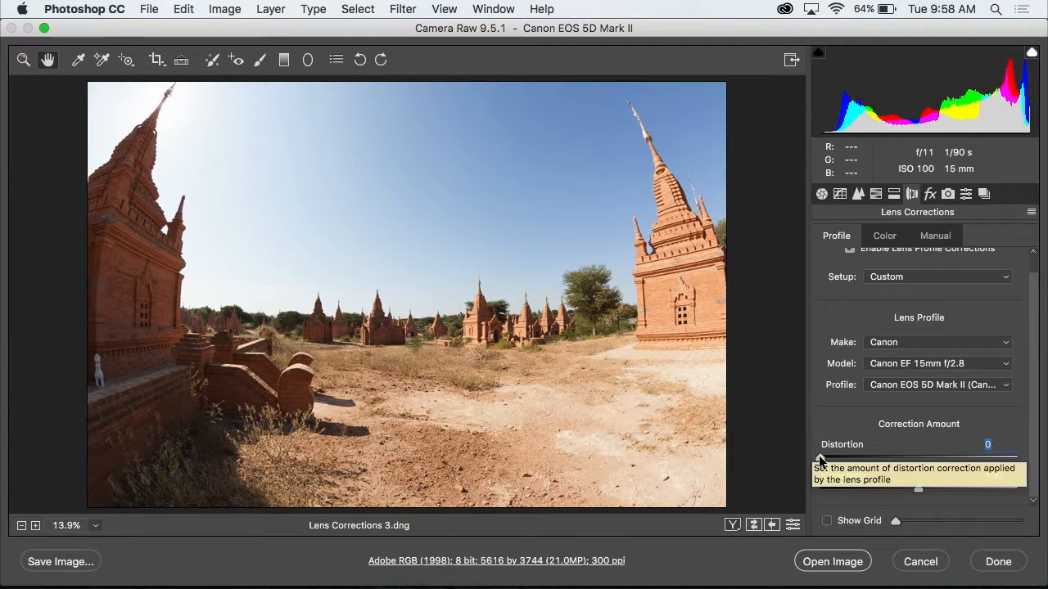
pyautogui.moveTo(819, 457)
pyautogui.mouseDown()
pyautogui.moveTo(884, 459)
pyautogui.moveTo(820, 456)
pyautogui.mouseUp()
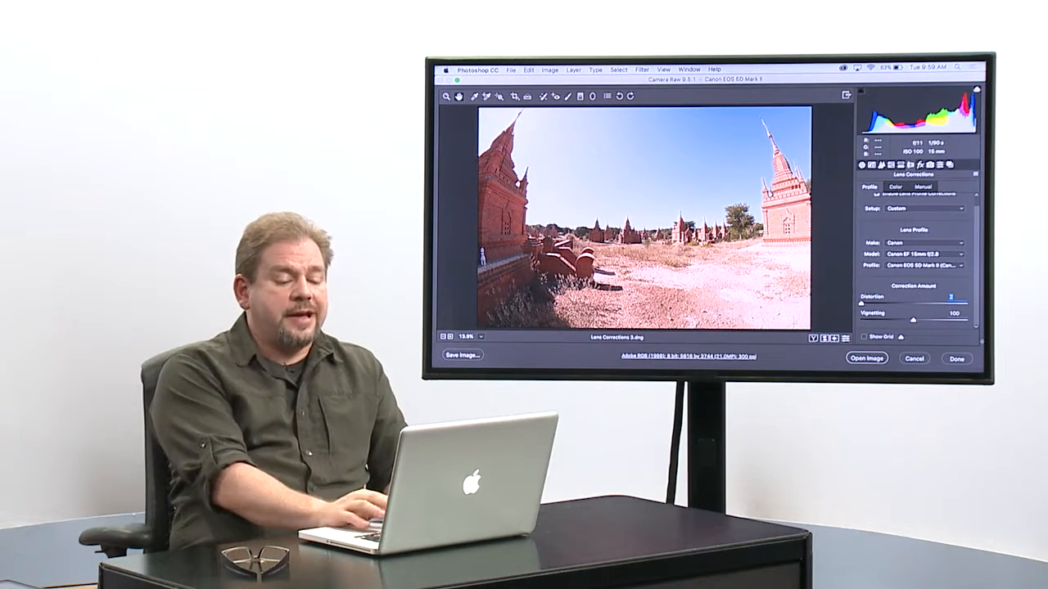
pyautogui.click(957, 362)
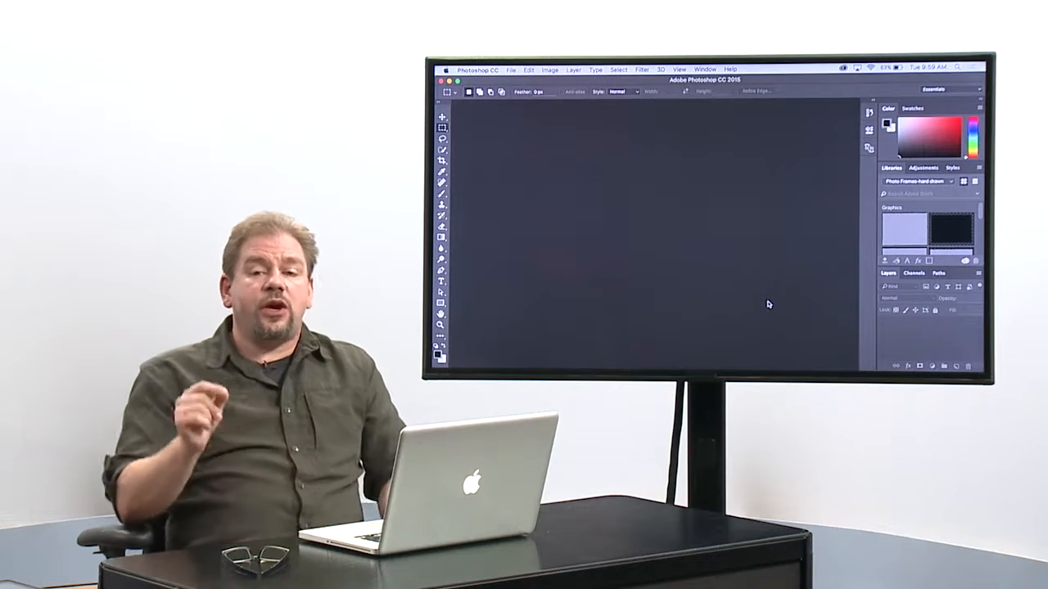
# Switch to Bridge, show the Extra Practice Images folder and enlarge its thumbnails to browse the photos
pyautogui.moveTo(696, 367)
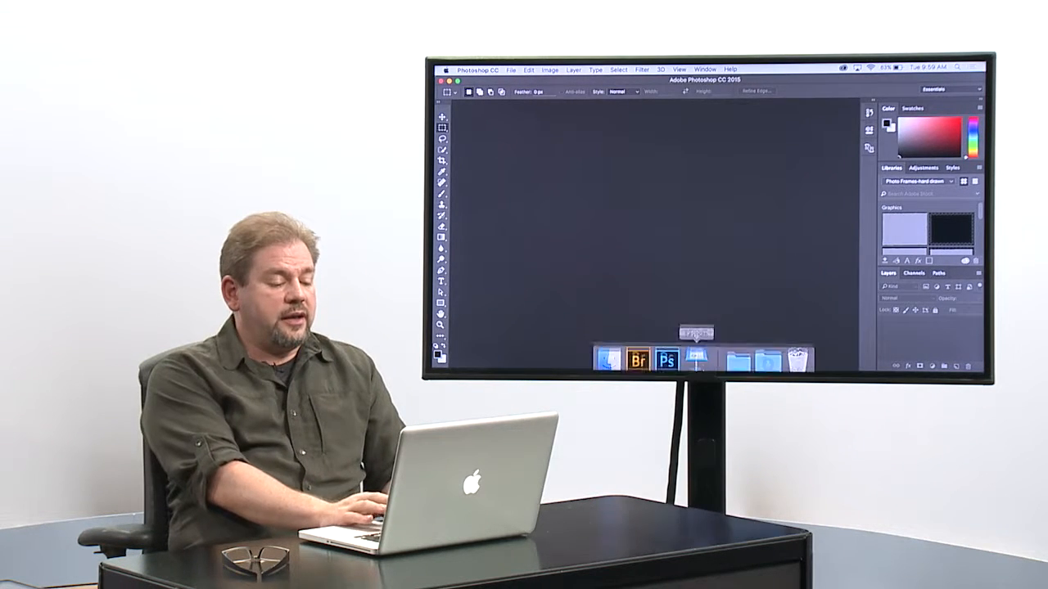
pyautogui.click(639, 352)
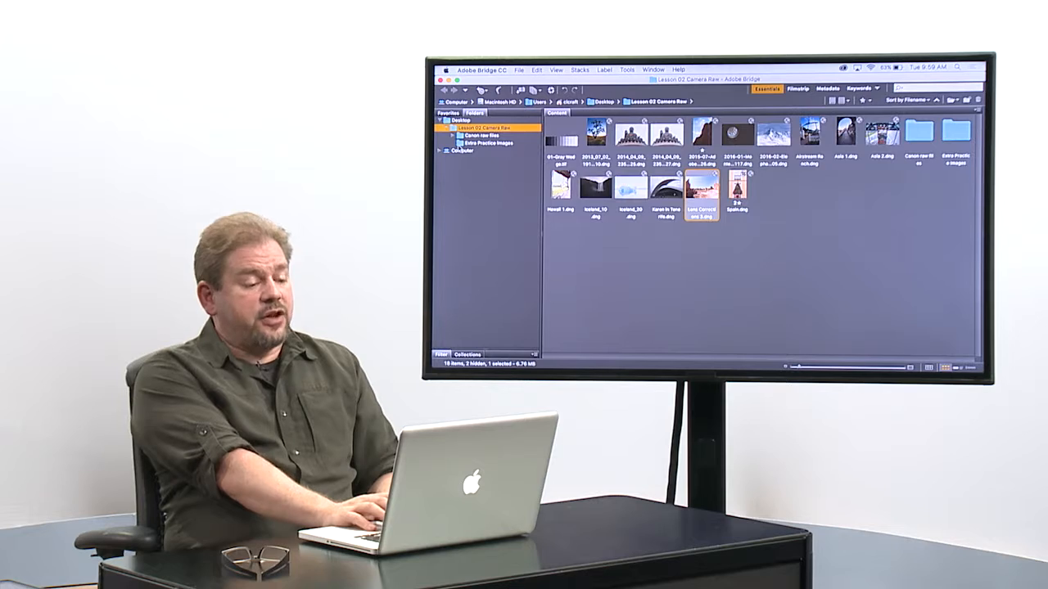
pyautogui.click(479, 143)
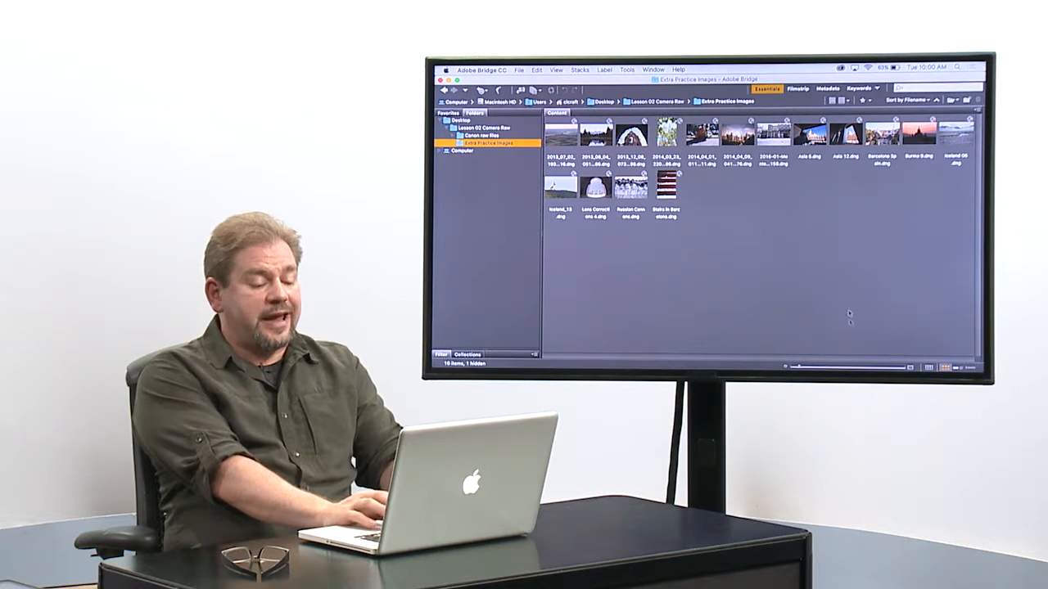
pyautogui.moveTo(799, 367); pyautogui.dragTo(821, 368)
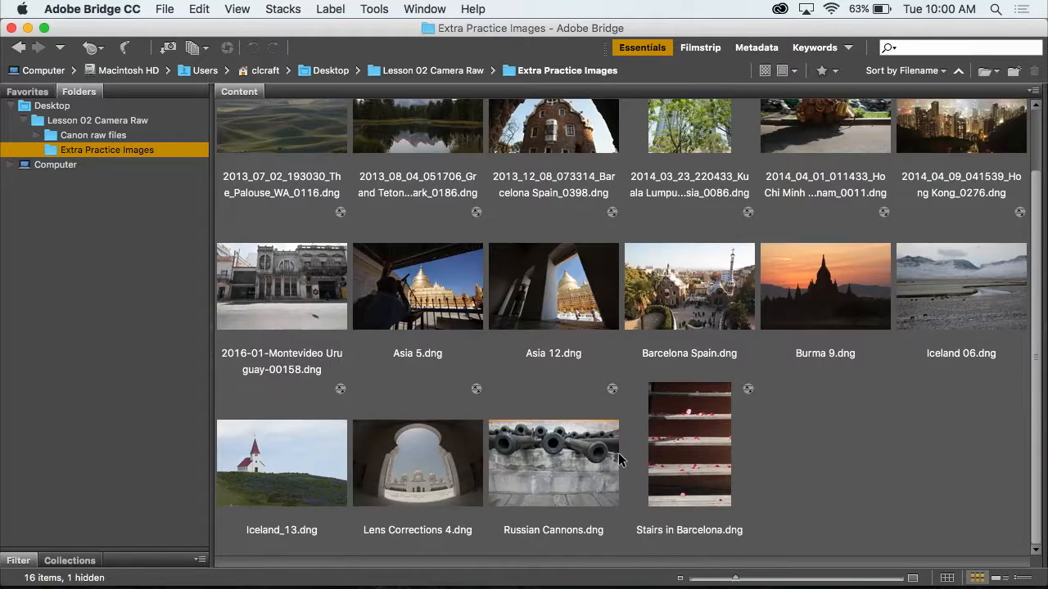
pyautogui.scroll(2, 619, 461)
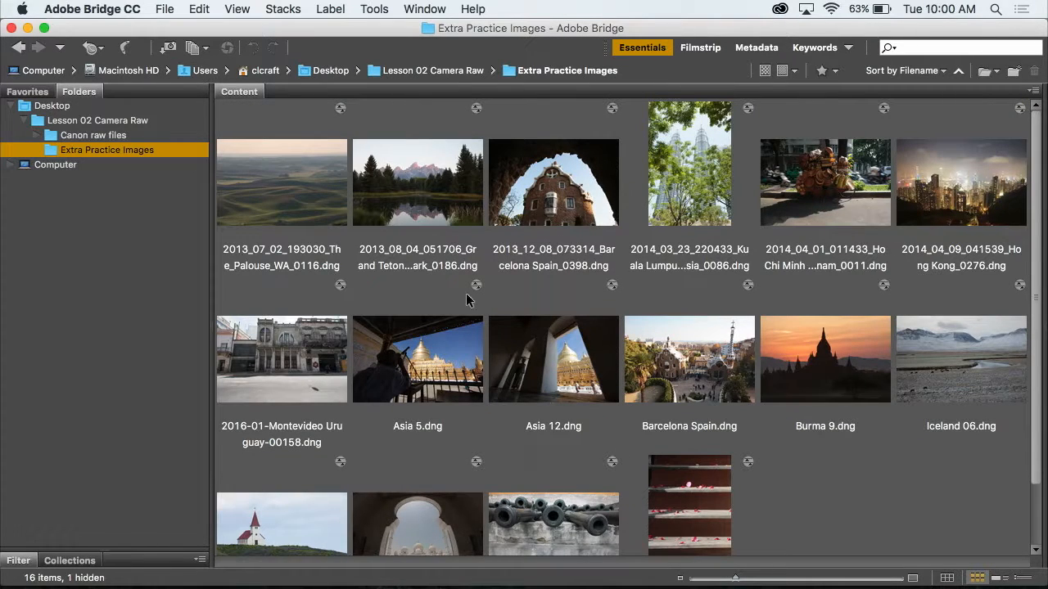
pyautogui.scroll(-2, 466, 294)
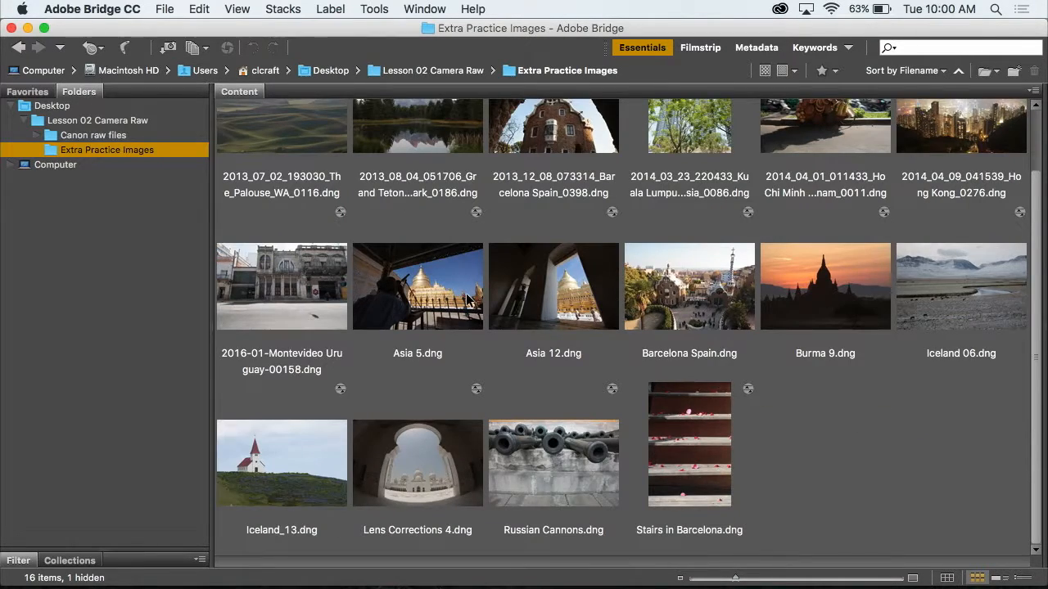
# Open Iceland 06.dng in Camera Raw, preview its saved snapshot and close it without keeping changes
pyautogui.click(946, 302)
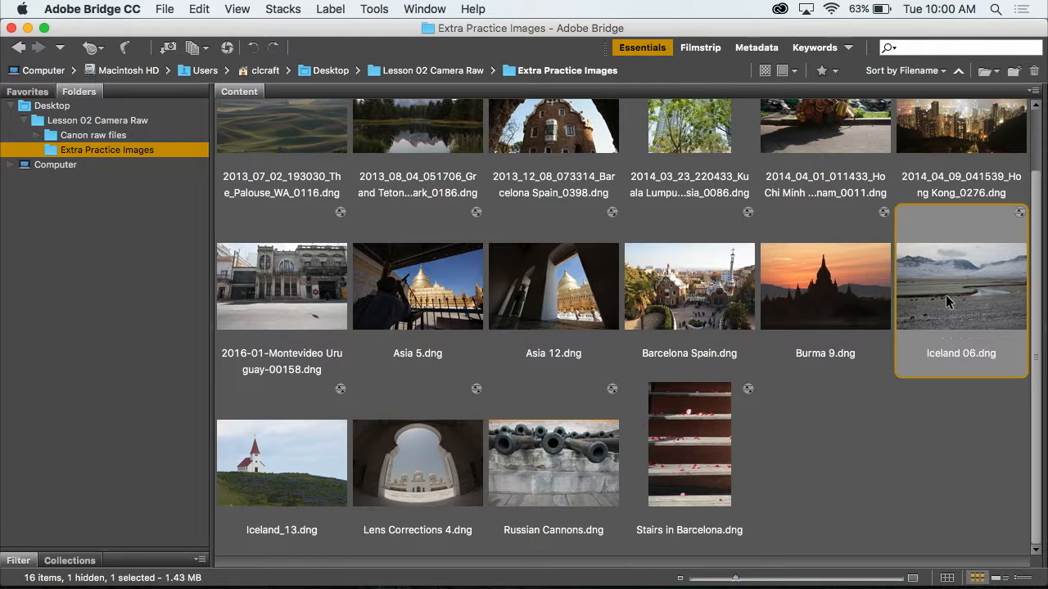
pyautogui.press('super+r')
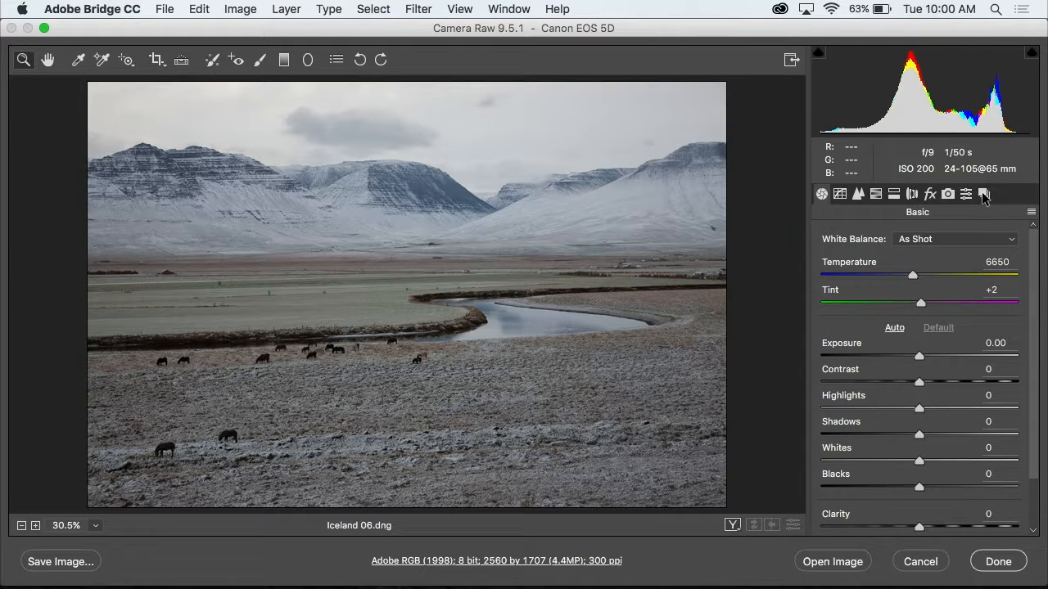
pyautogui.click(984, 195)
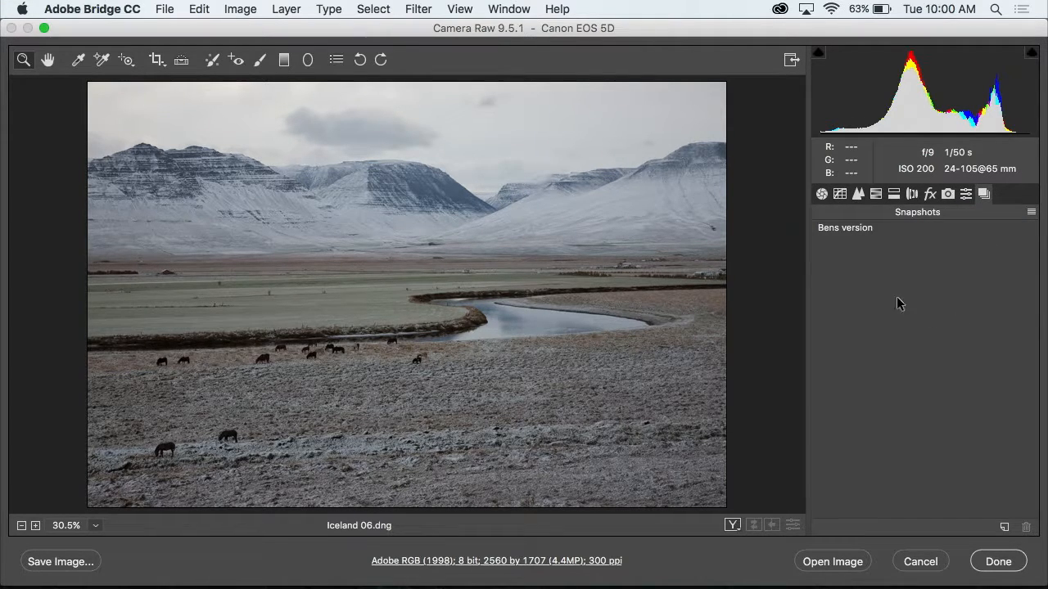
pyautogui.click(862, 229)
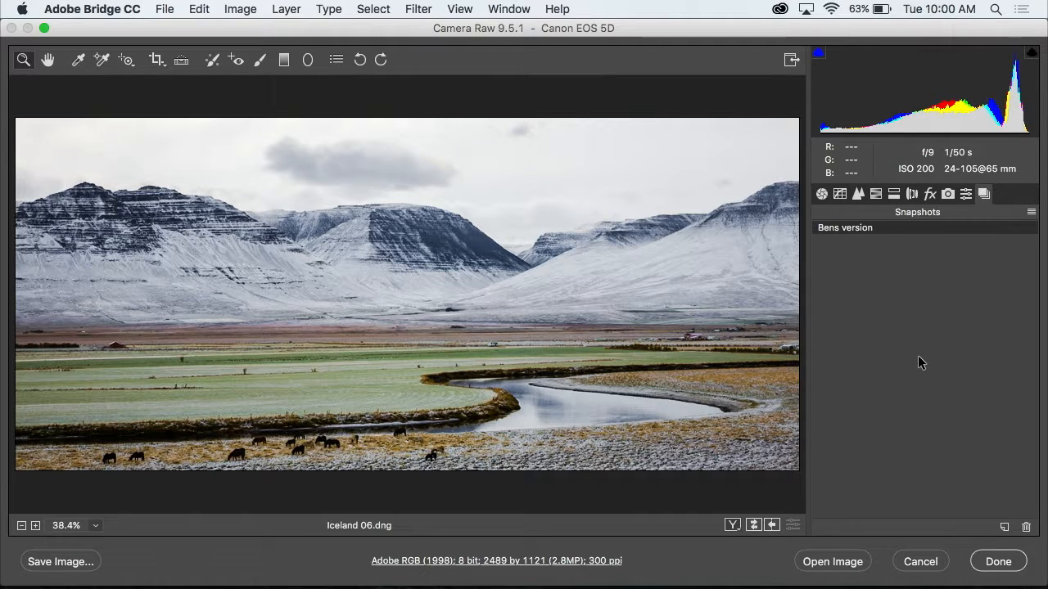
pyautogui.click(915, 562)
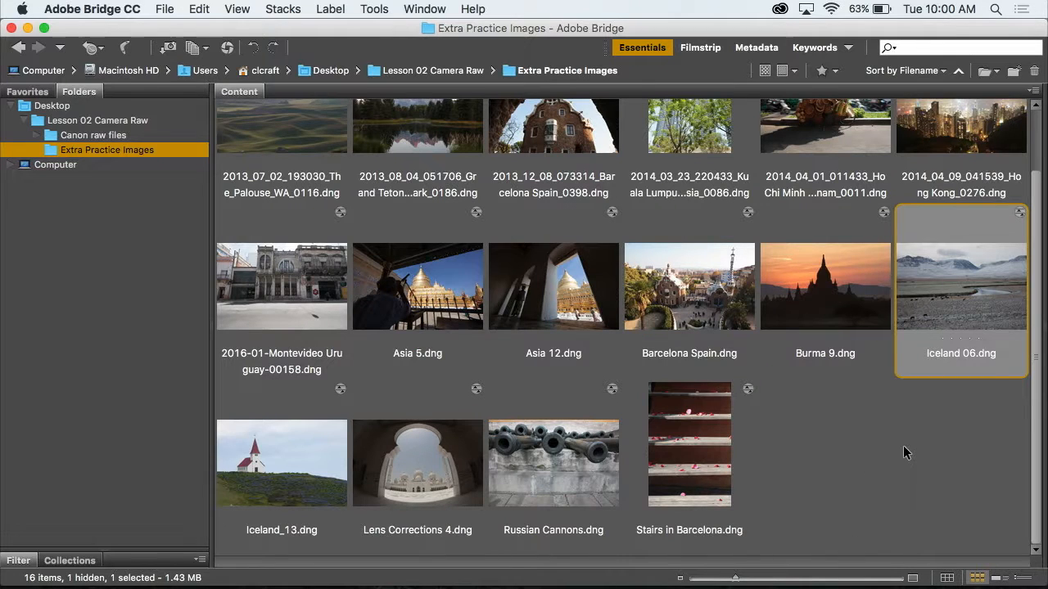
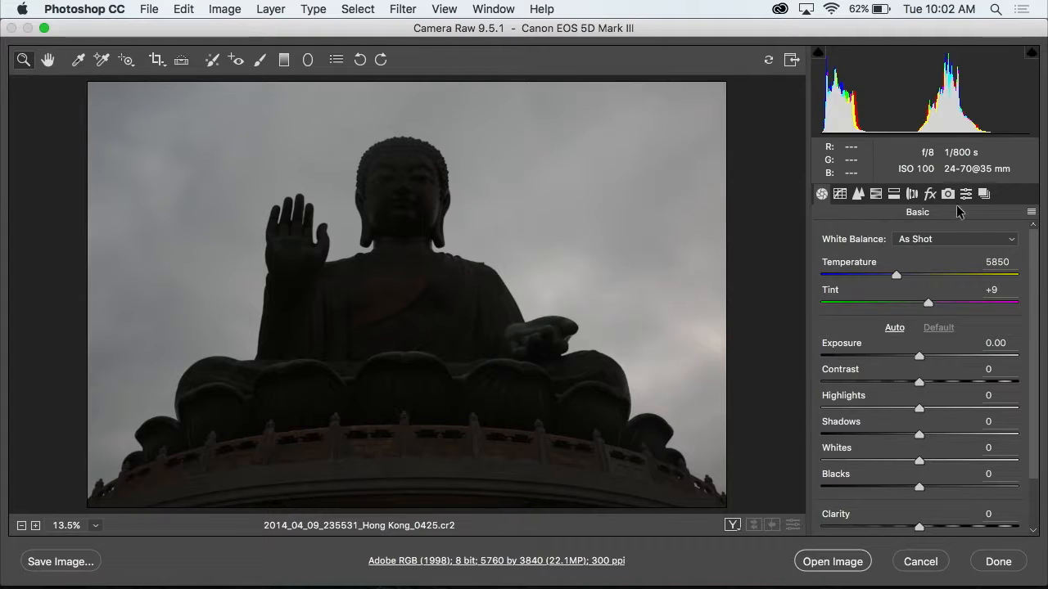
# Preview the saved snapshot of 2014_04_09_235531_Hong Kong_0425.cr2, look through the panel's settings options and close the photo without keeping changes
pyautogui.click(985, 194)
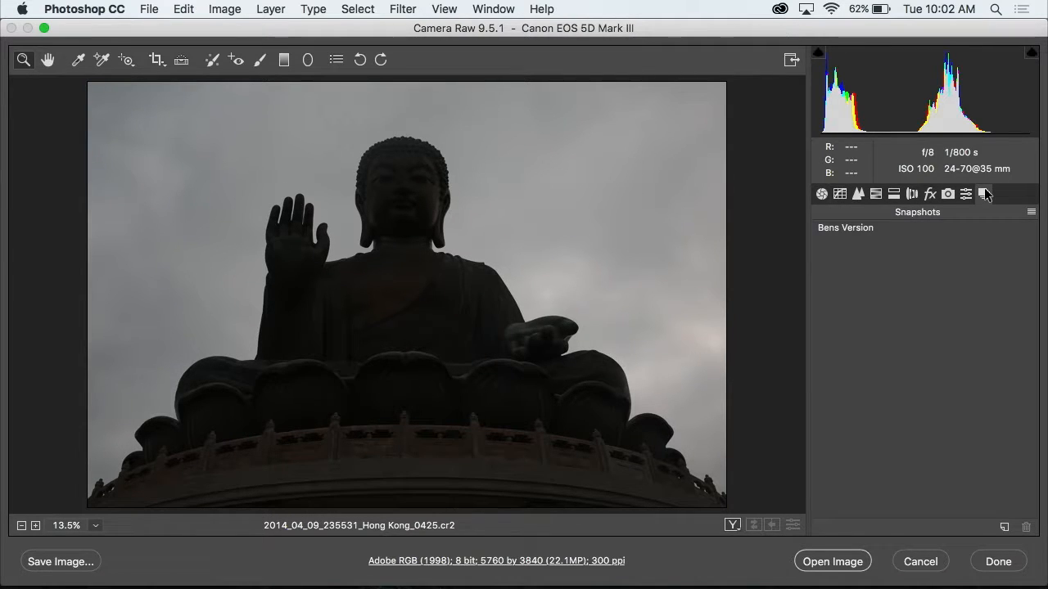
pyautogui.click(839, 227)
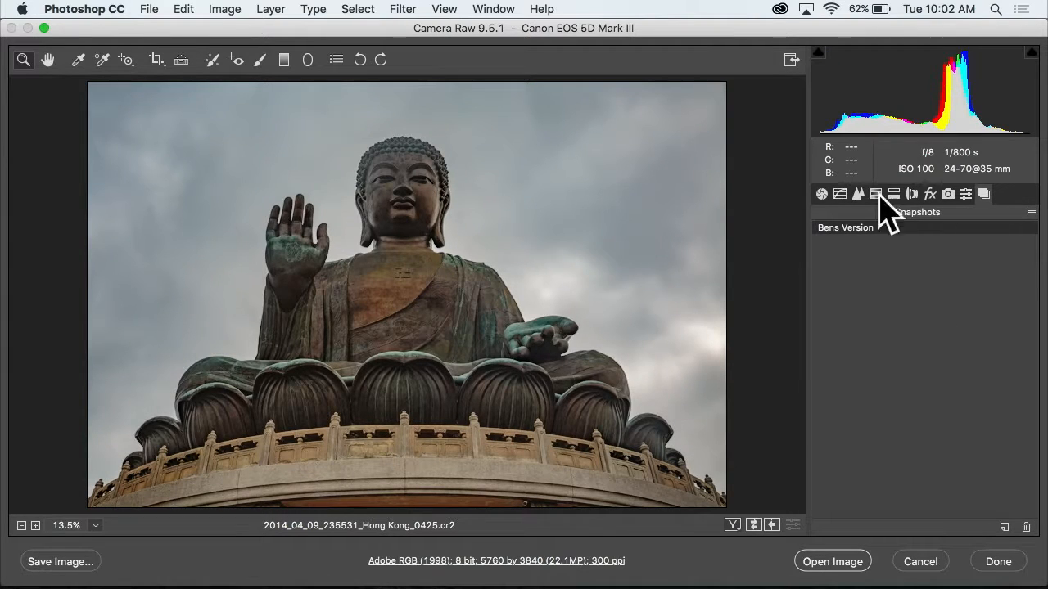
pyautogui.click(1031, 212)
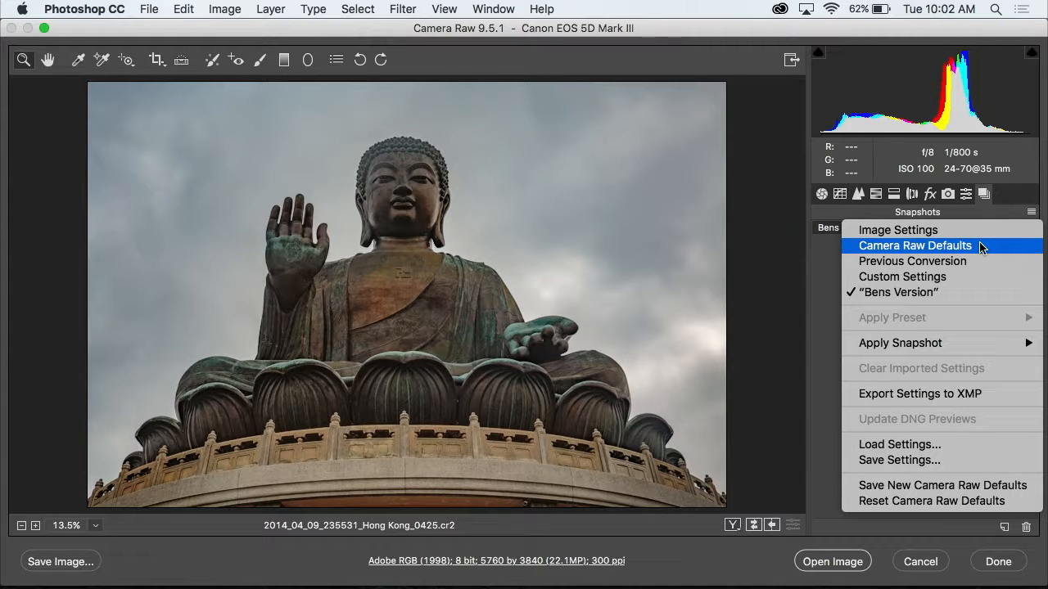
pyautogui.click(823, 259)
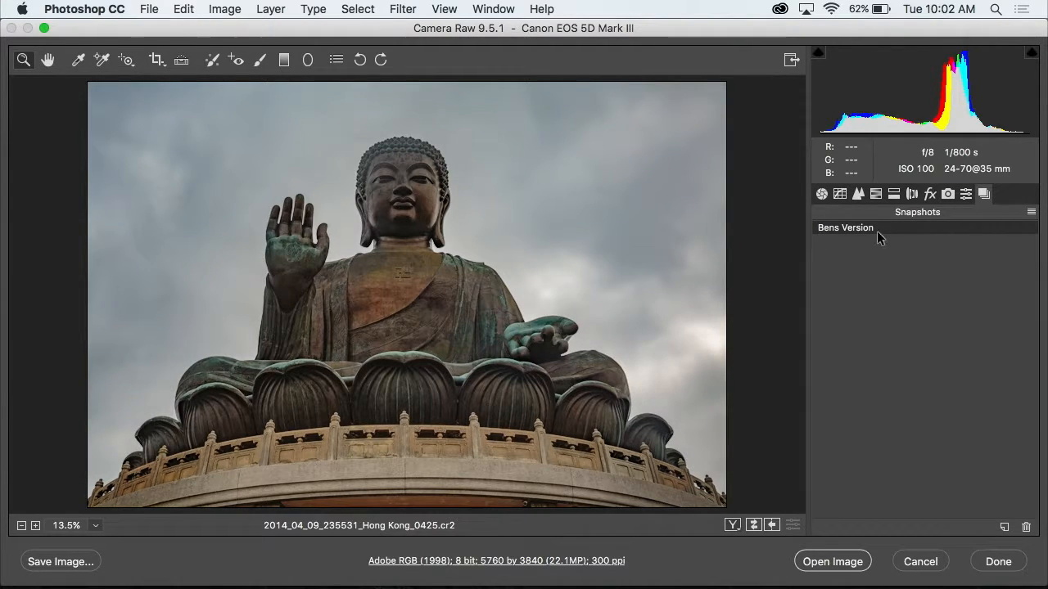
pyautogui.click(921, 561)
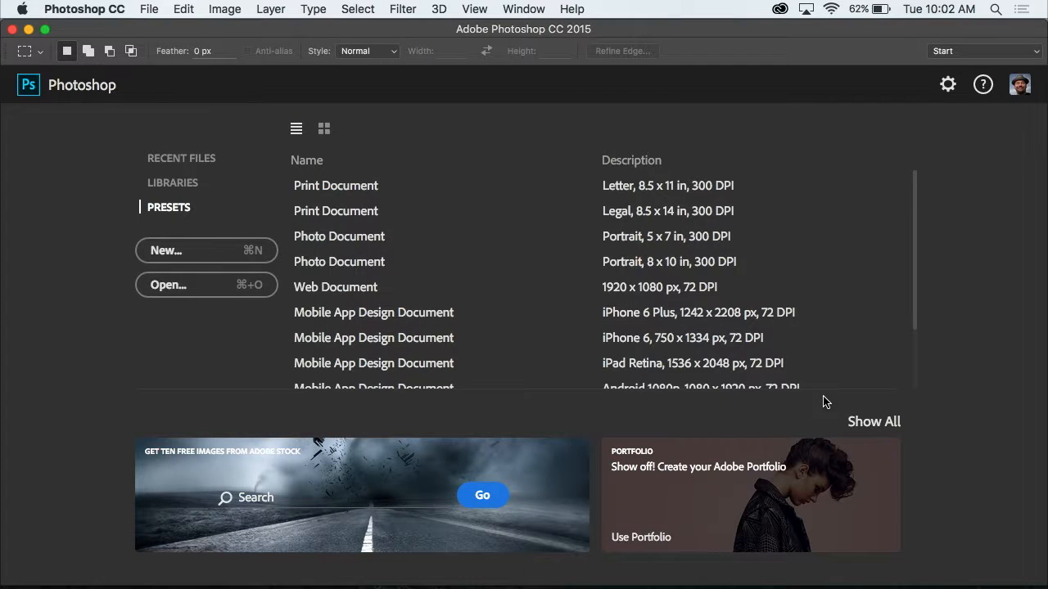
# Switch to Bridge and reveal _MG_8130.cr2 from the Canon raw files folder in Finder
pyautogui.click(398, 557)
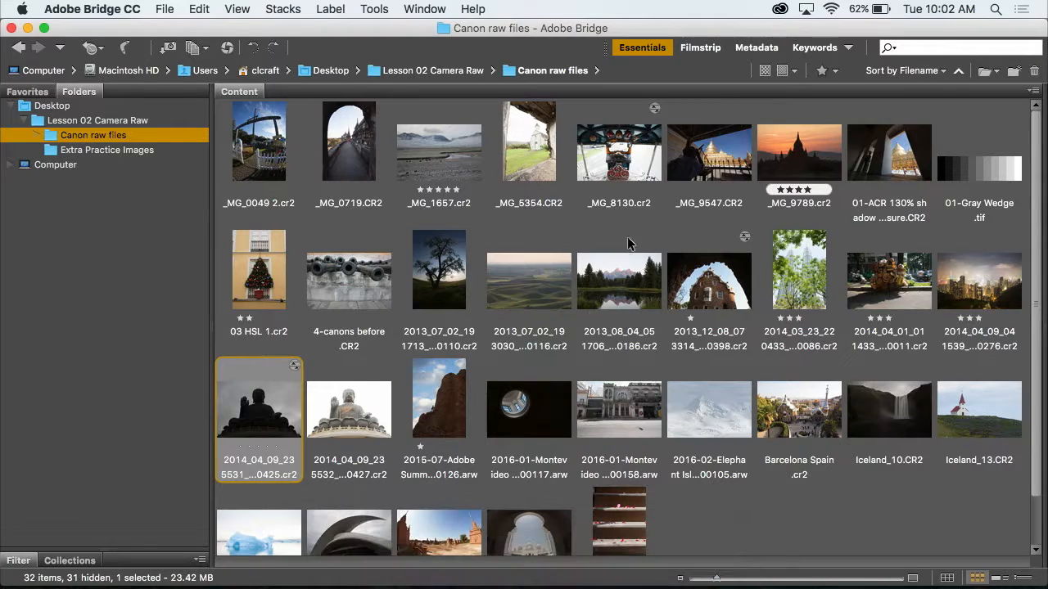
pyautogui.click(704, 282)
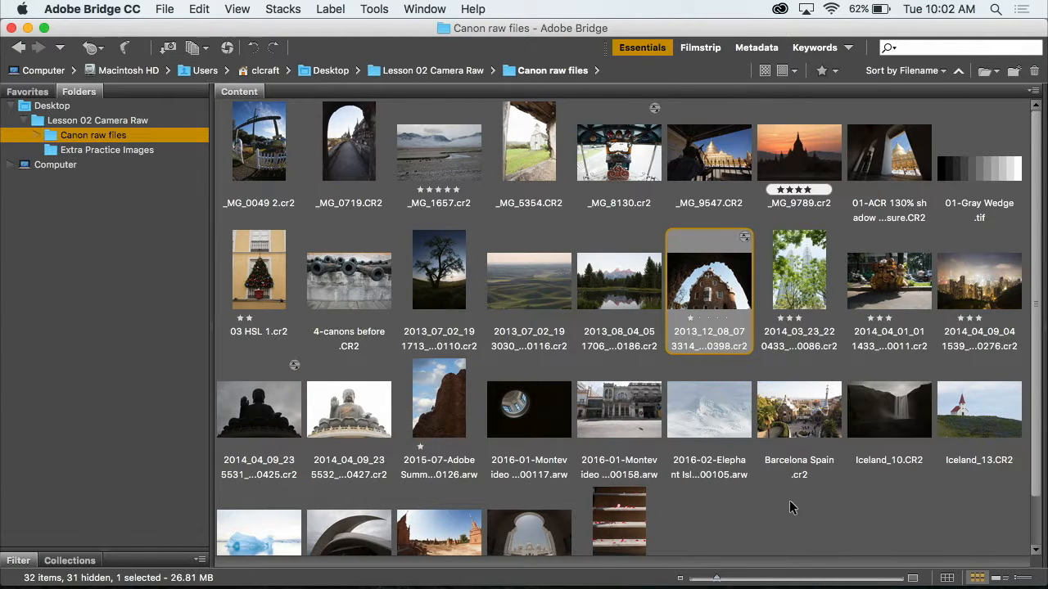
pyautogui.click(791, 508)
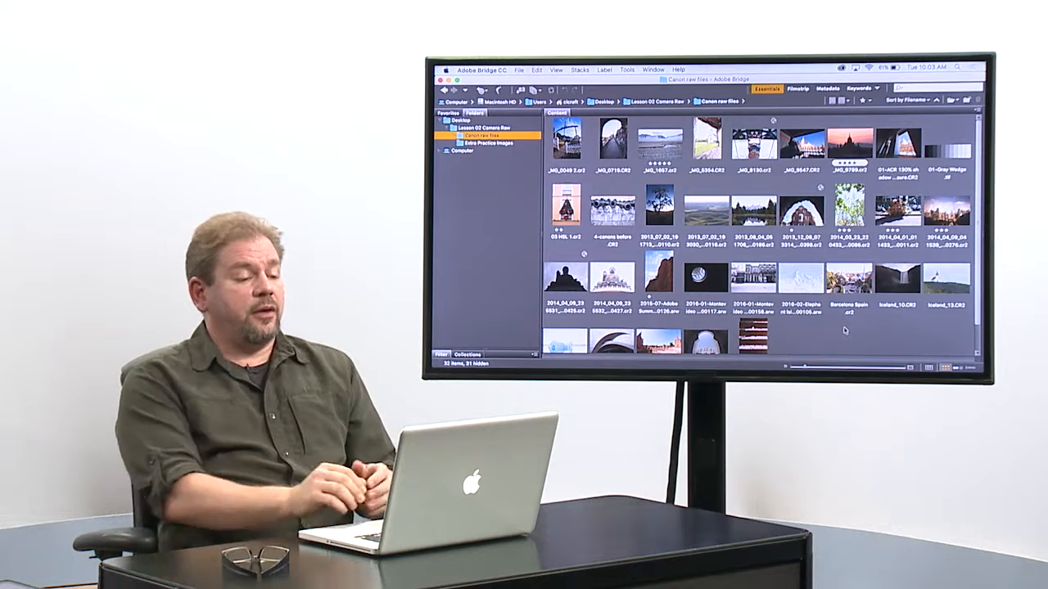
pyautogui.click(754, 145)
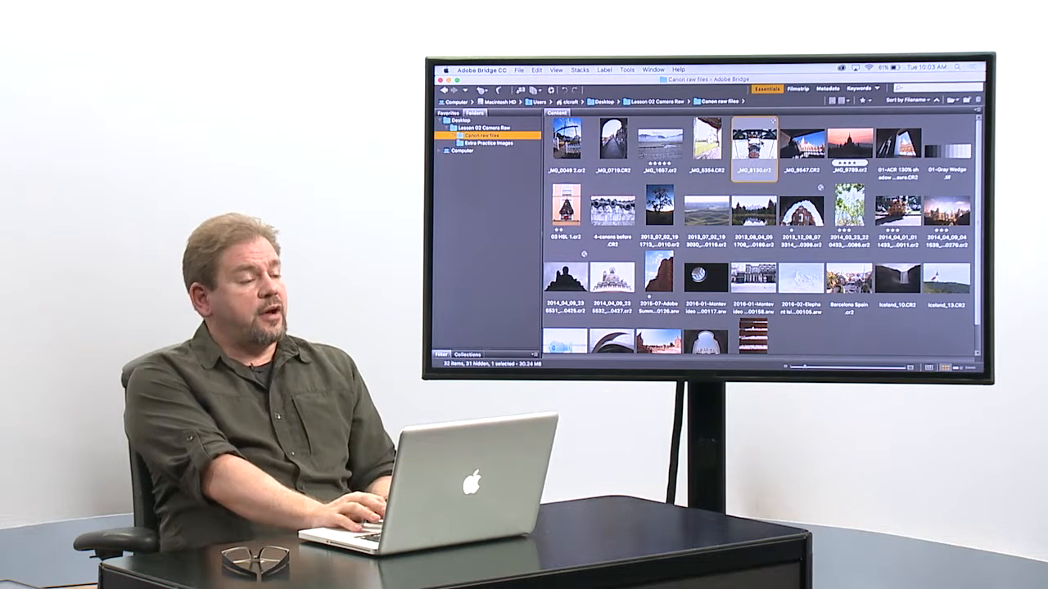
pyautogui.rightClick(768, 144)
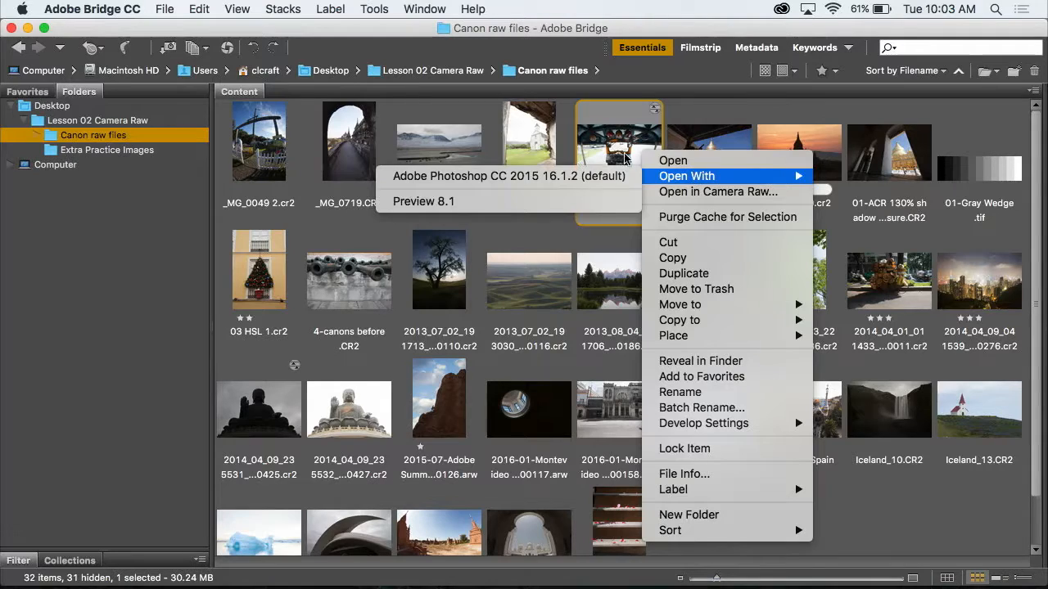
pyautogui.click(618, 141)
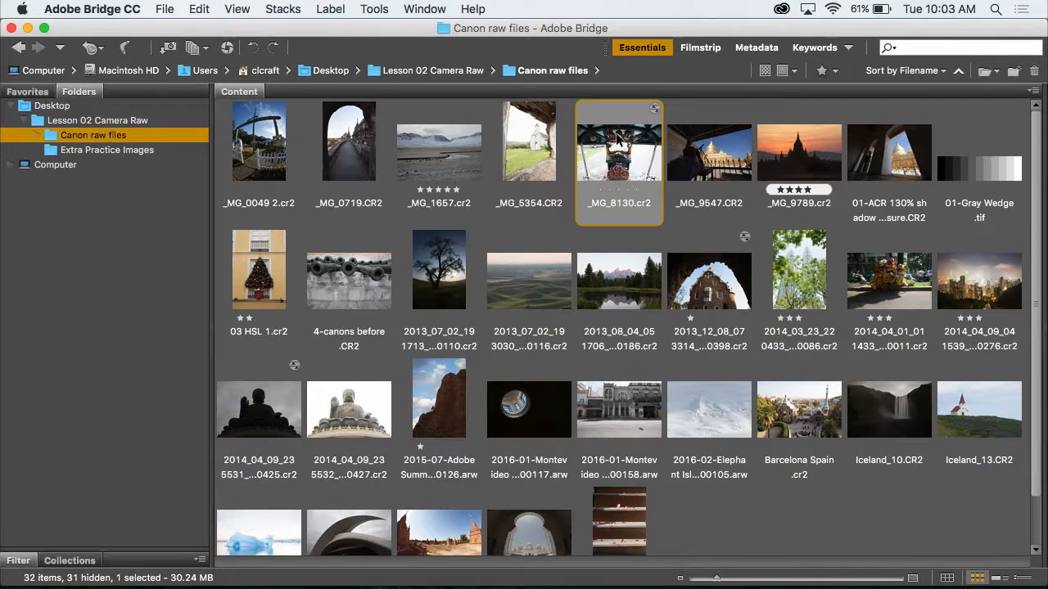
pyautogui.rightClick(618, 141)
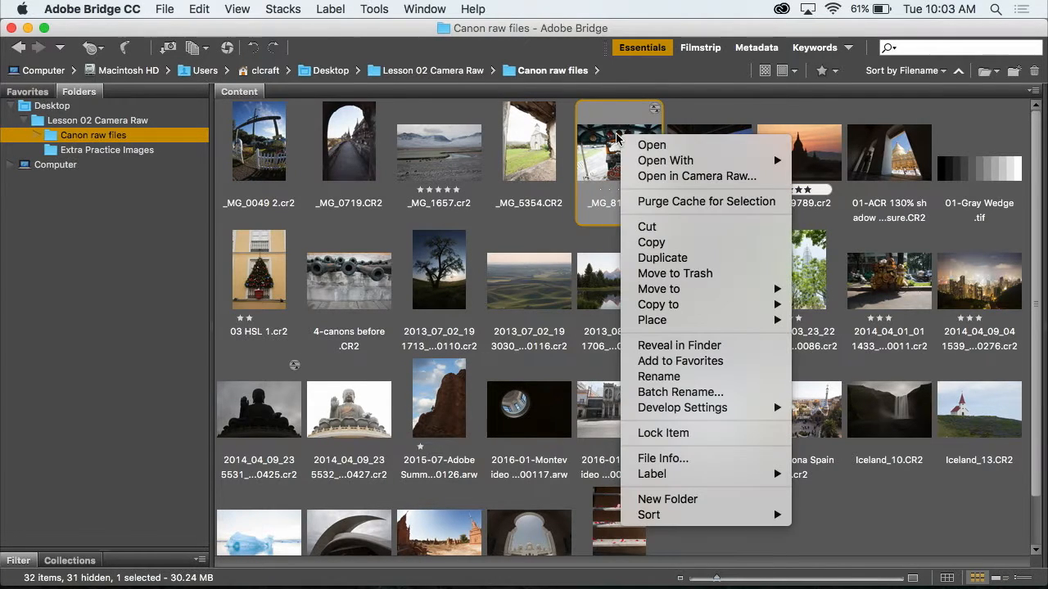
pyautogui.click(742, 350)
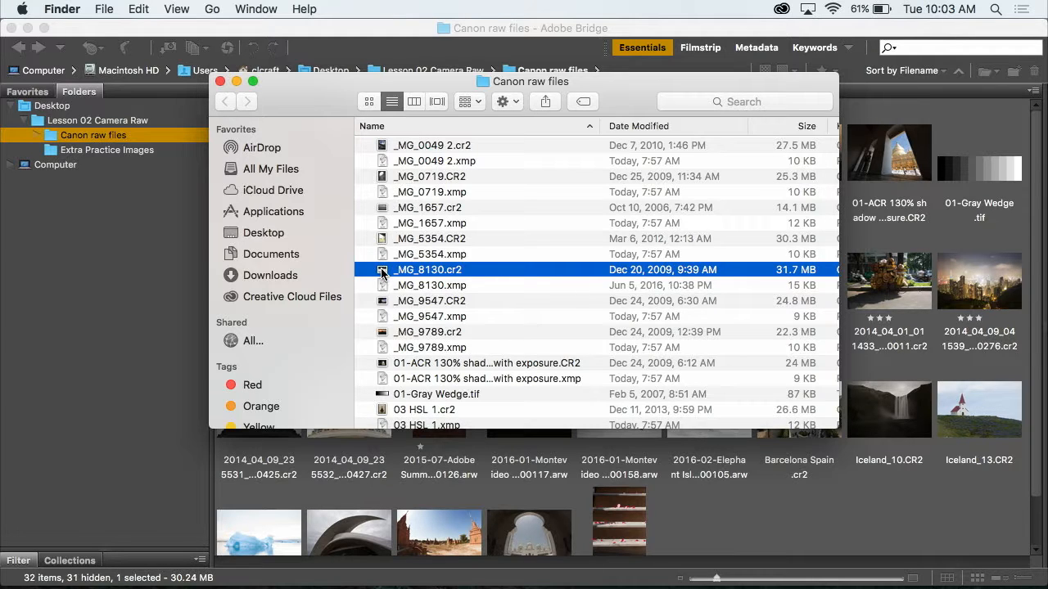
# Compare _MG_8130.cr2 with its XMP sidecar, move _MG_8130.xmp to the trash and return to Bridge
pyautogui.click(384, 289)
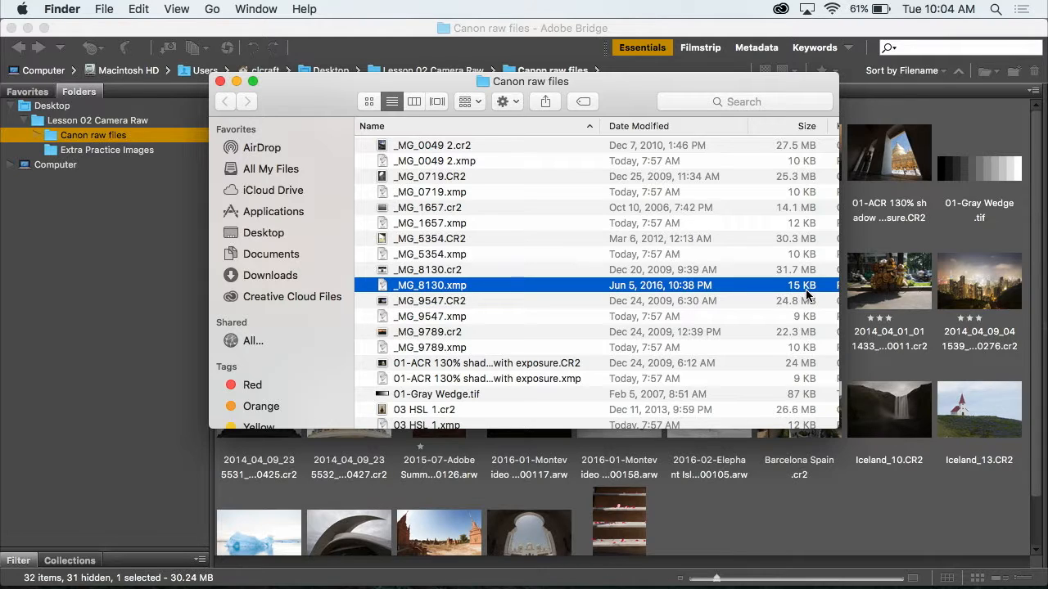
pyautogui.click(381, 274)
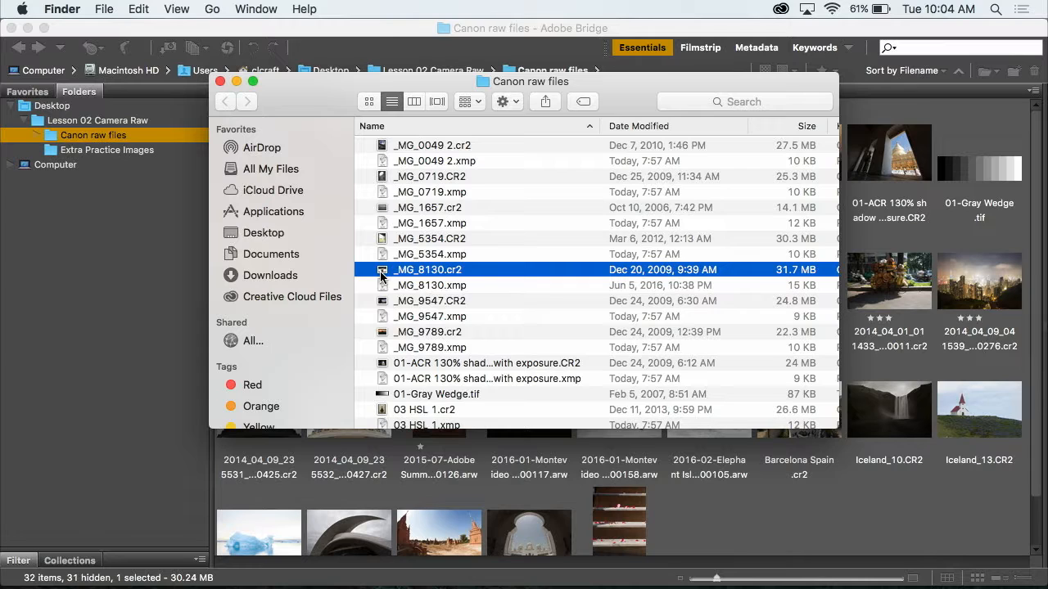
pyautogui.click(381, 288)
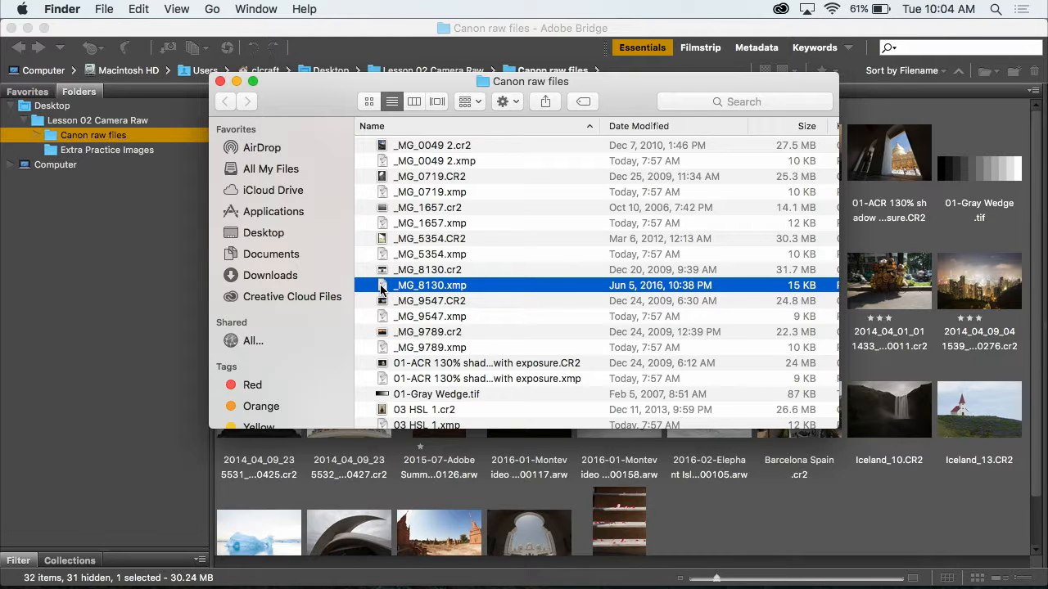
pyautogui.moveTo(381, 289); pyautogui.dragTo(720, 560)
pyautogui.moveTo(284, 88); pyautogui.dragTo(476, 35)
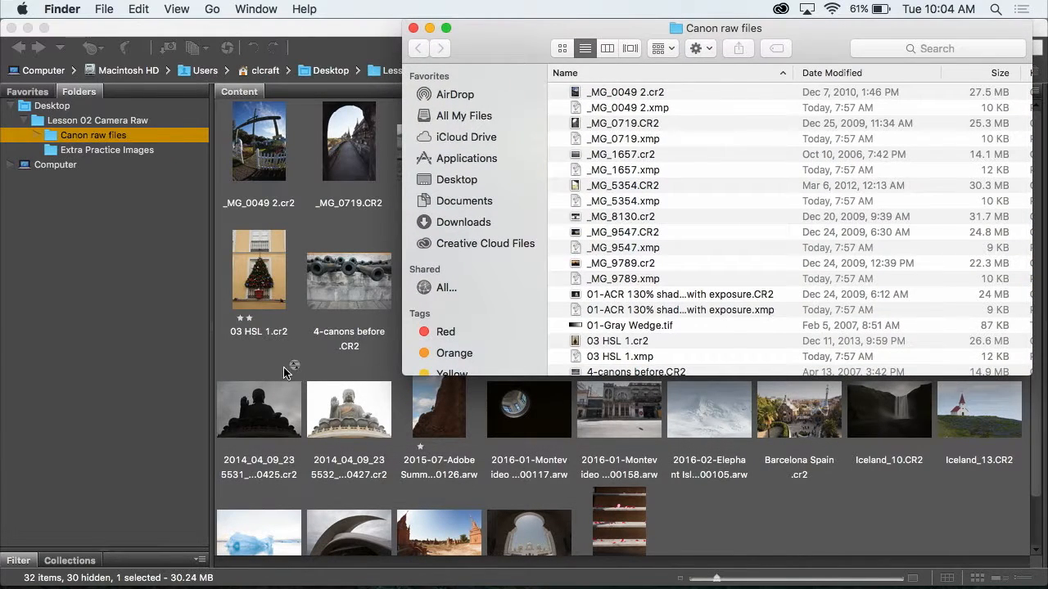
pyautogui.click(319, 371)
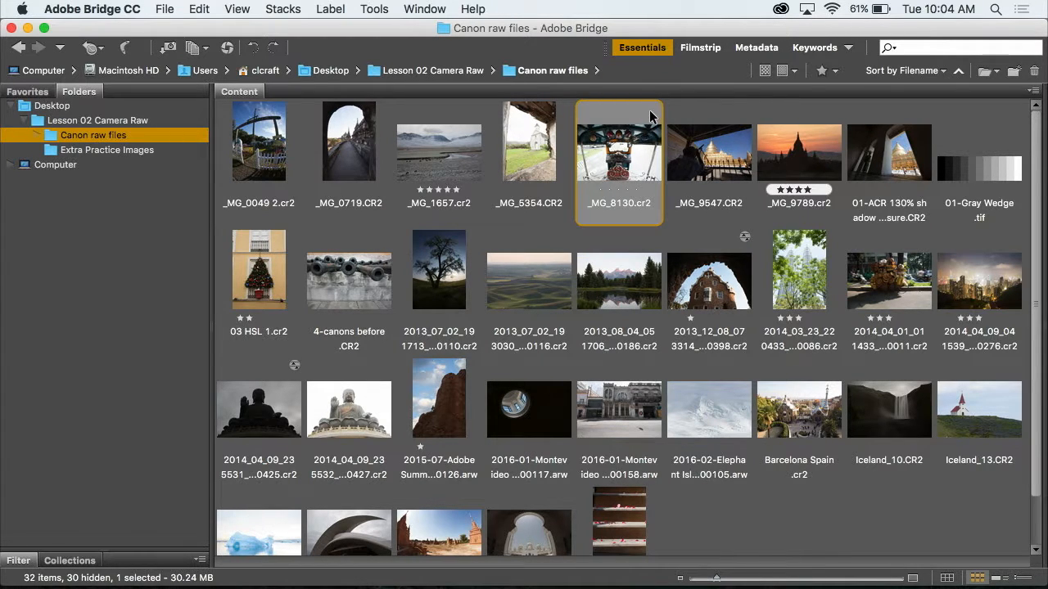
# Reveal 2014_04_09_235531_Hong Kong_0425.cr2 in Finder, move its XMP sidecar to the trash and return to Bridge
pyautogui.click(267, 405)
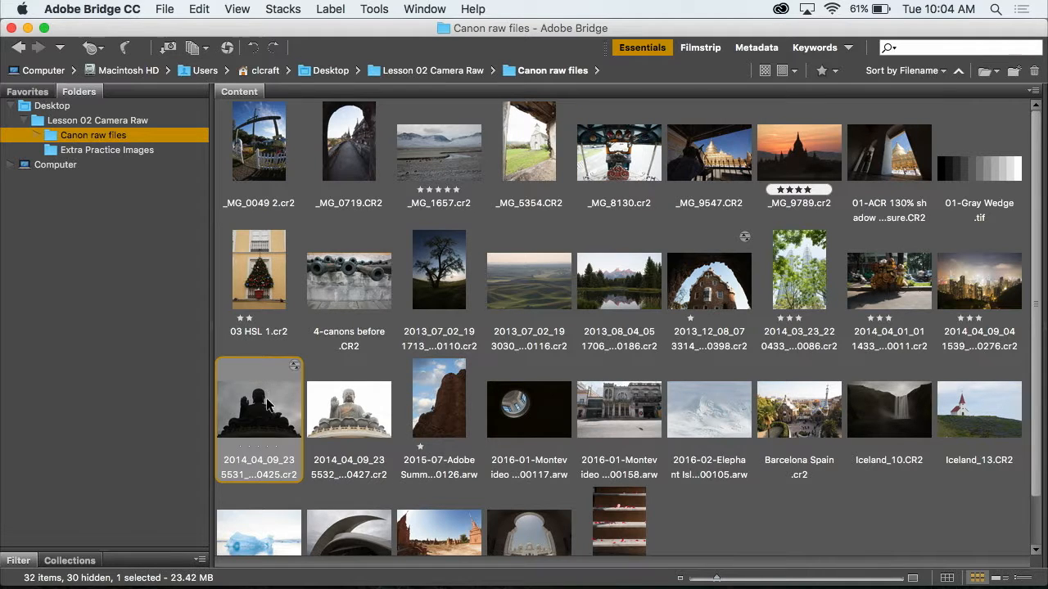
pyautogui.rightClick(267, 405)
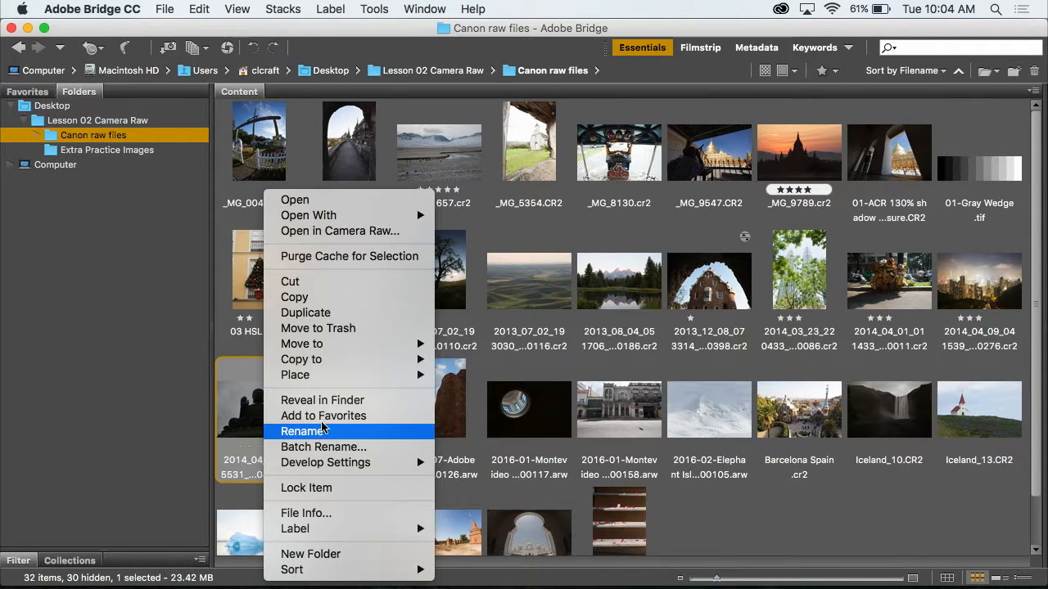
pyautogui.click(322, 400)
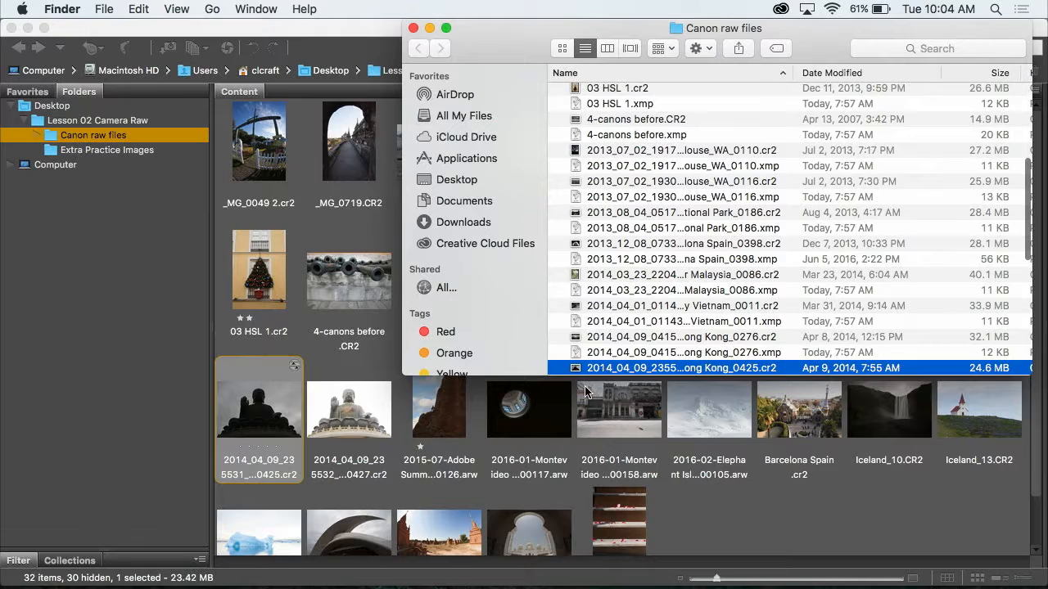
pyautogui.scroll(-3, 578, 334)
pyautogui.click(575, 331)
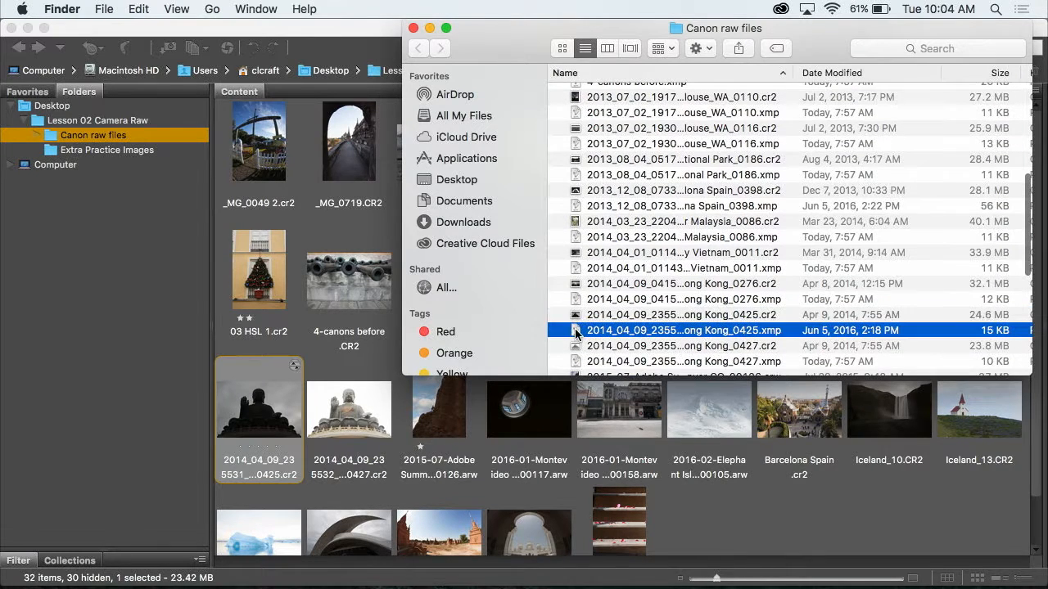
pyautogui.moveTo(576, 331); pyautogui.dragTo(723, 563)
pyautogui.click(338, 374)
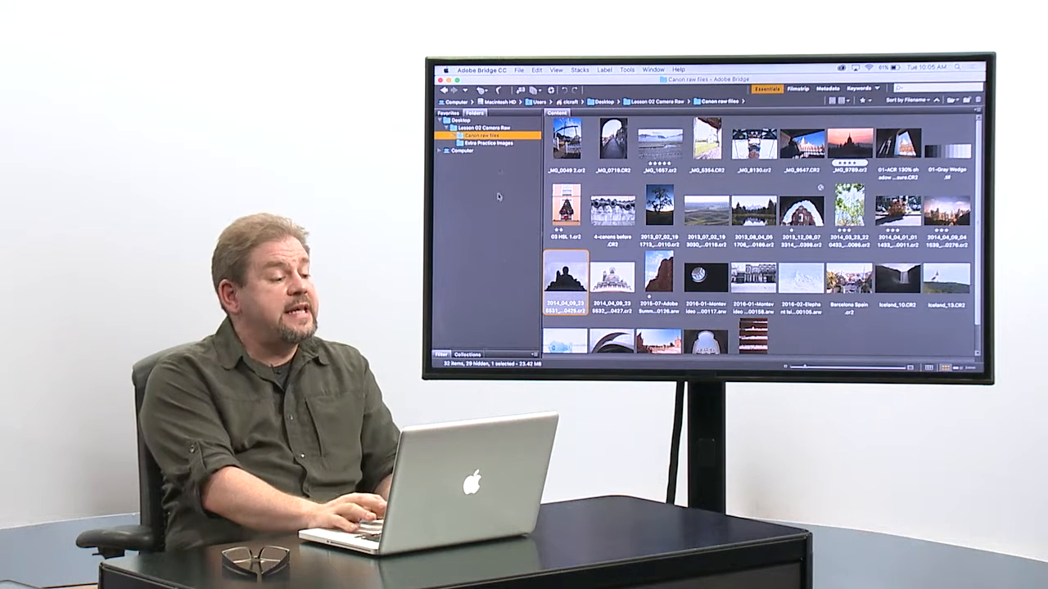
# Reveal 2014_04_09_235531_Hong Kong_0425.dng from the Lesson 02 Camera Raw folder in Finder to check for sidecar files, then close the Finder windows
pyautogui.click(487, 128)
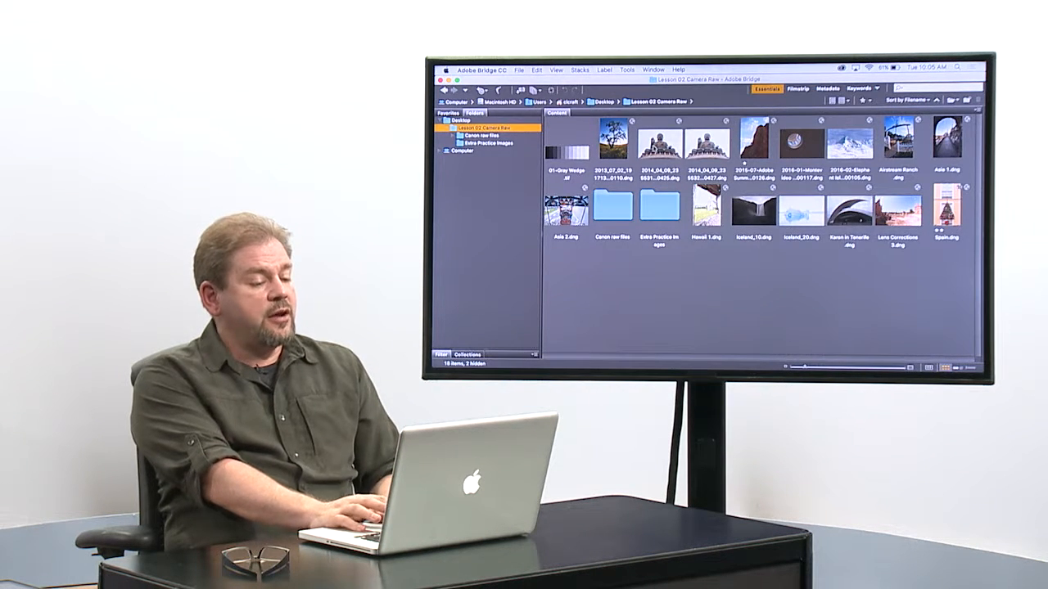
pyautogui.click(660, 143)
pyautogui.rightClick(656, 146)
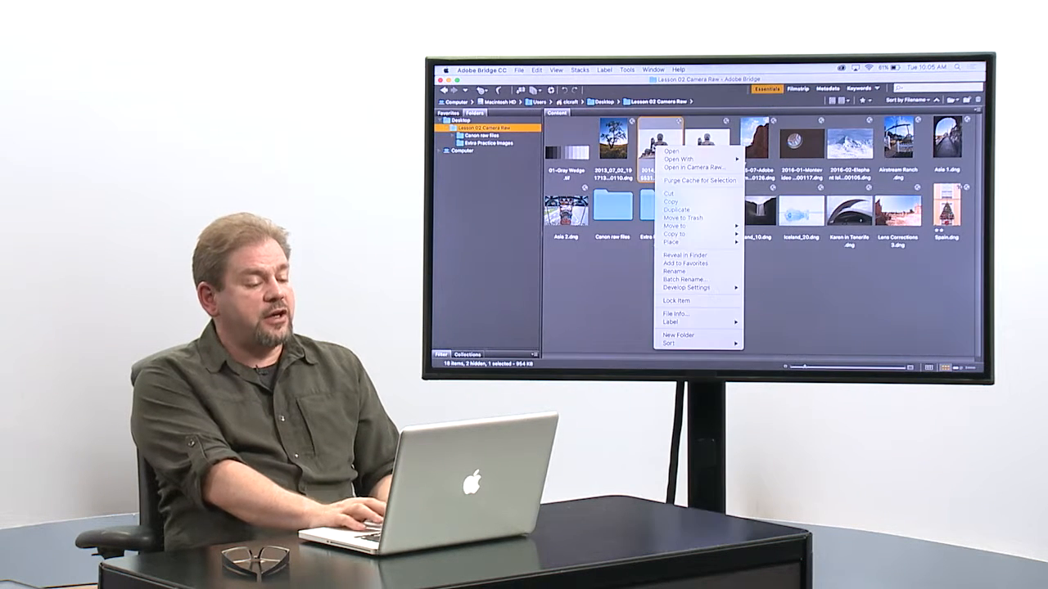
pyautogui.click(704, 255)
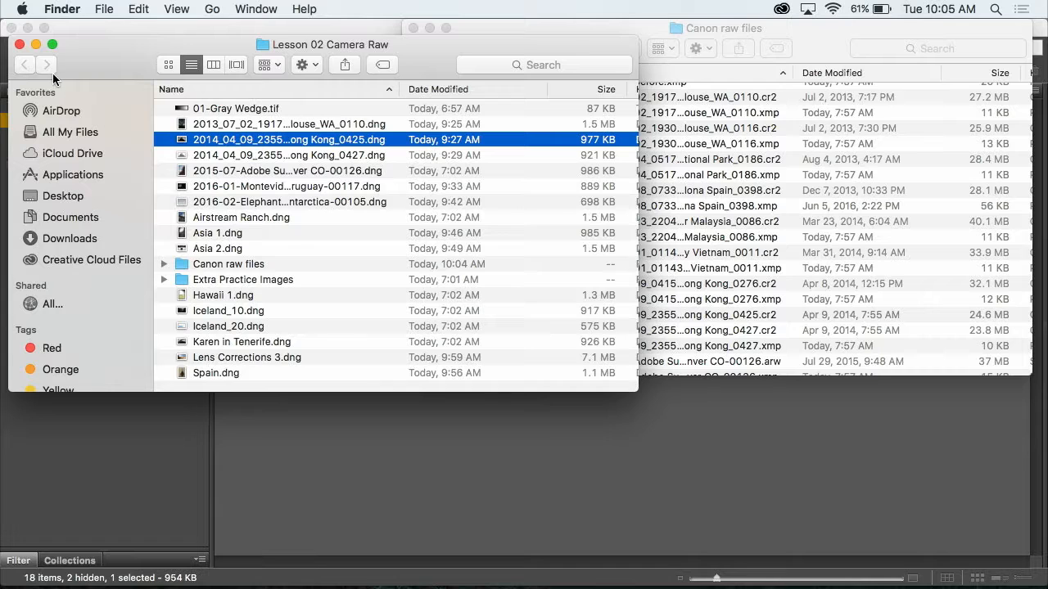
pyautogui.click(19, 45)
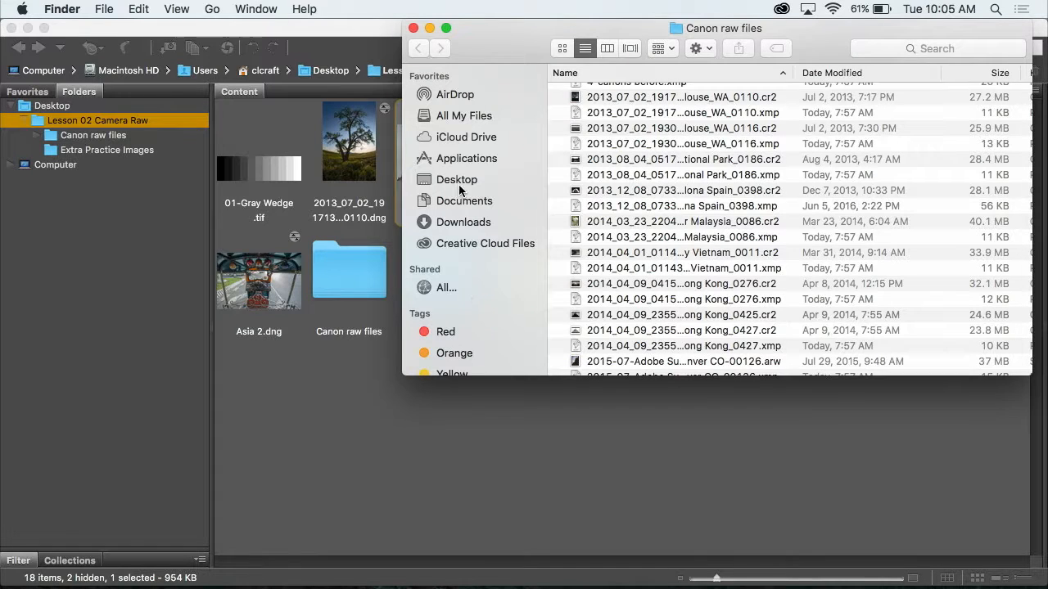
pyautogui.click(413, 28)
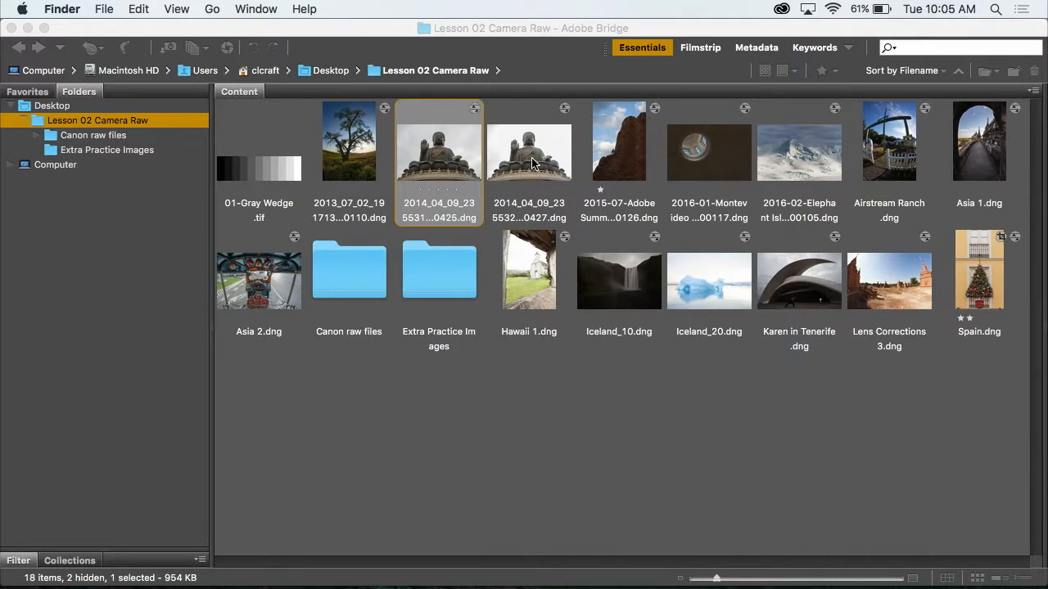
pyautogui.click(553, 344)
pyautogui.click(558, 378)
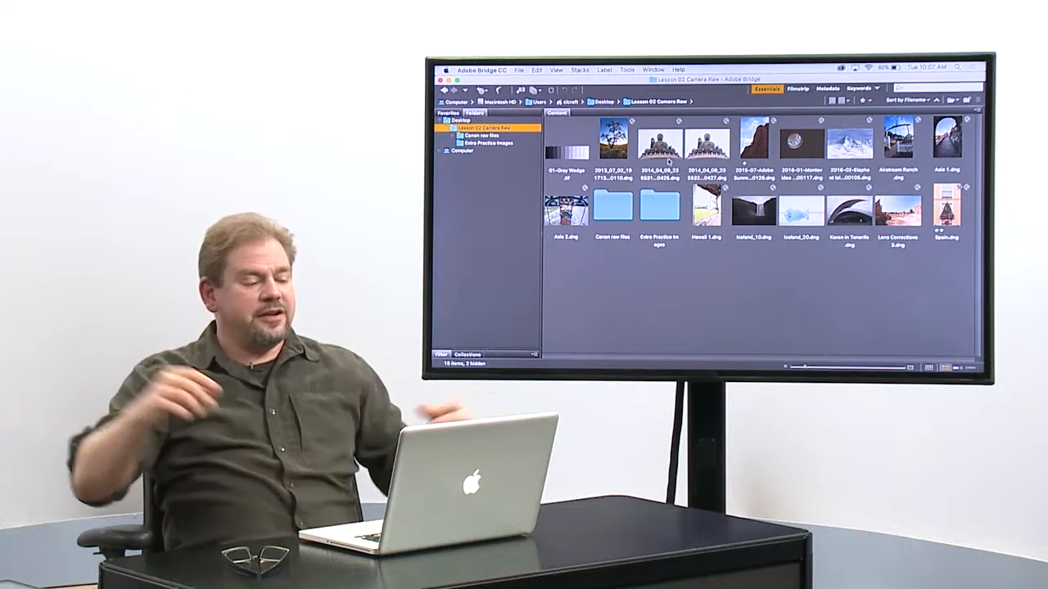
# Open 2014_04_09_235531_Hong Kong_0425.dng in Camera Raw and choose JPEG as the format for saving a copy
pyautogui.doubleClick(667, 158)
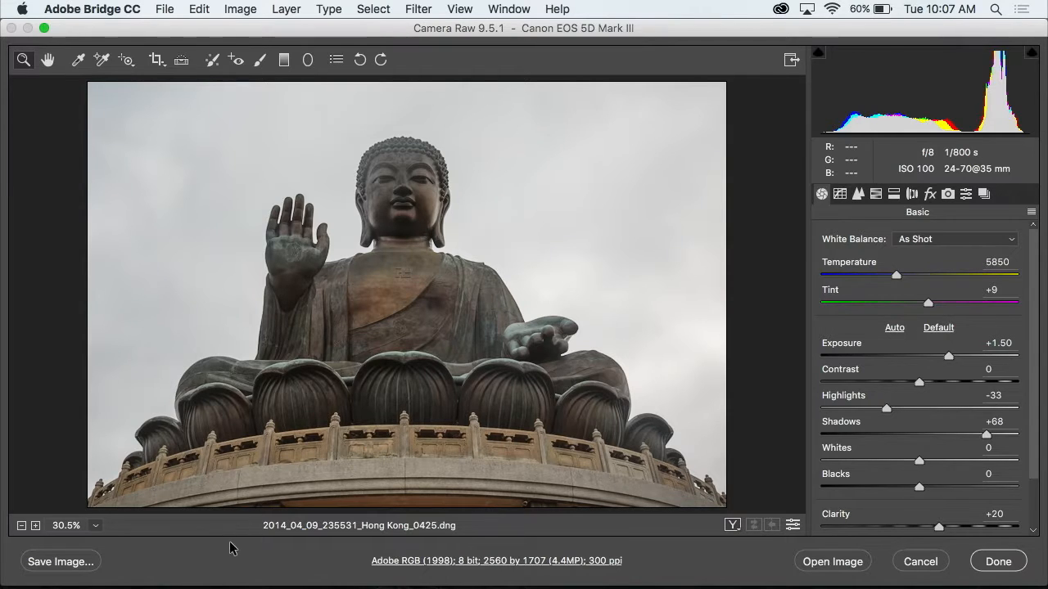
pyautogui.moveTo(105, 586)
pyautogui.click(59, 562)
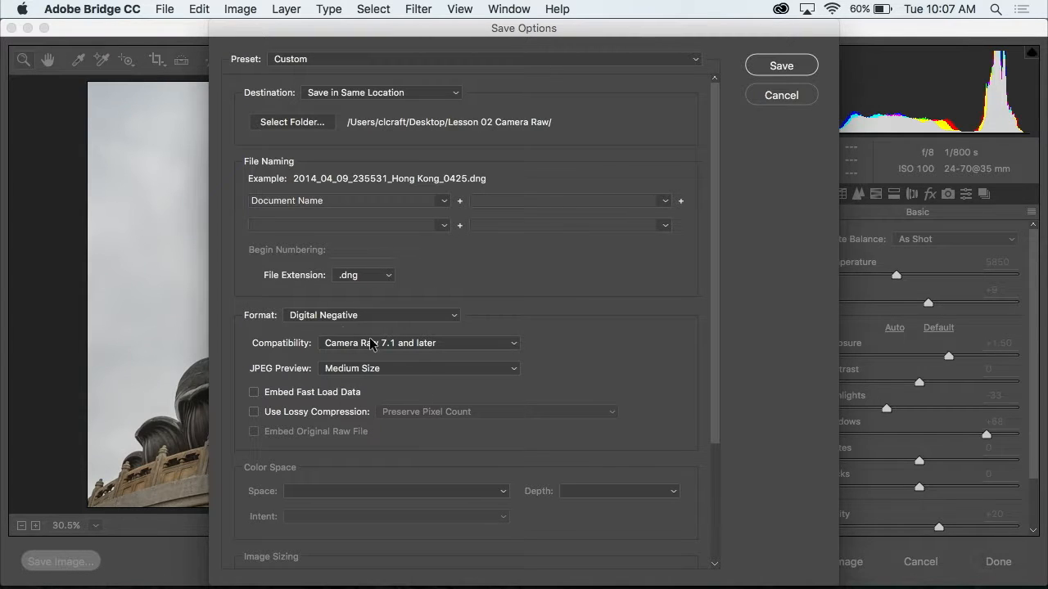
pyautogui.click(411, 316)
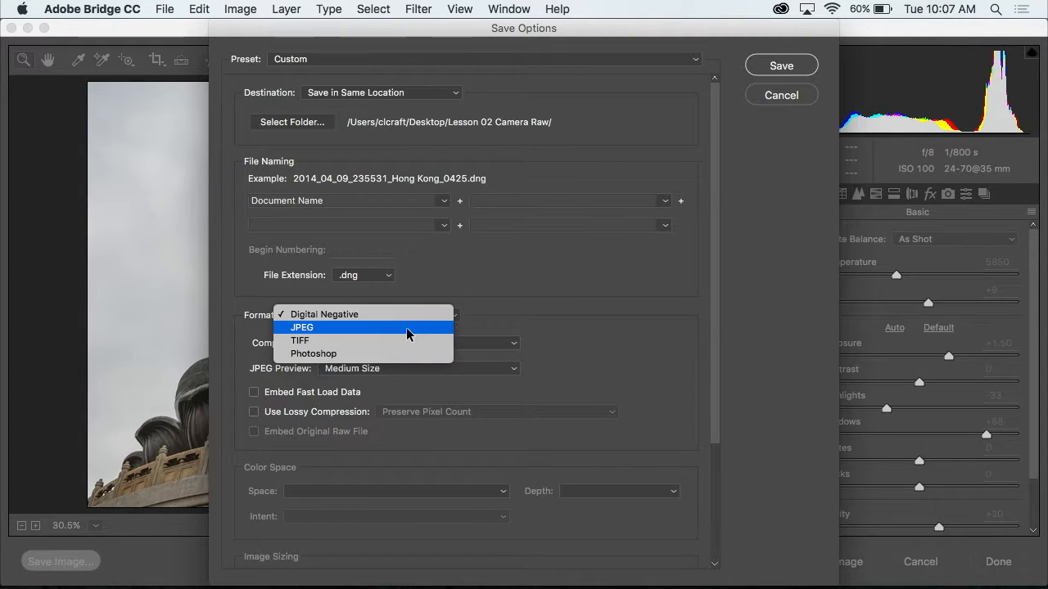
pyautogui.click(410, 331)
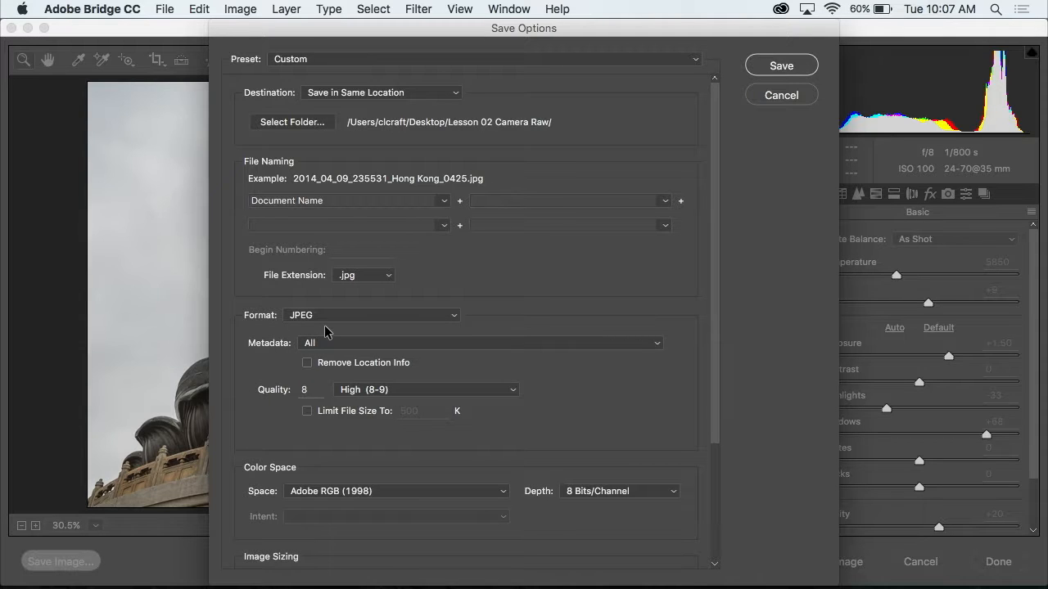
# Resize the JPEG to fit 1000 by 1000 pixels, save it in the same location and close Camera Raw without keeping changes
pyautogui.scroll(-5, 334, 381)
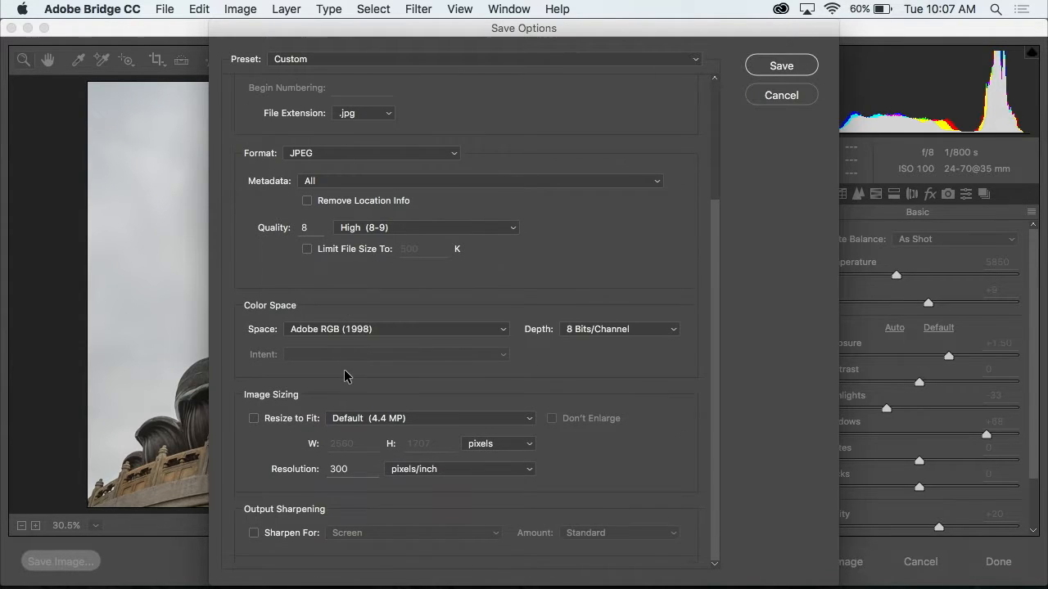
pyautogui.click(254, 419)
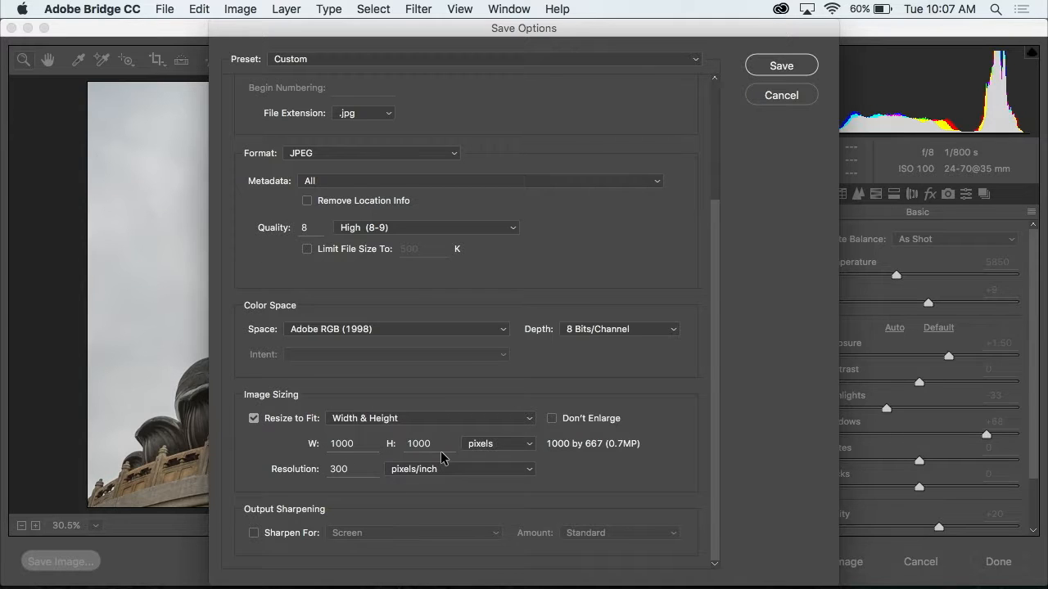
pyautogui.scroll(5, 441, 457)
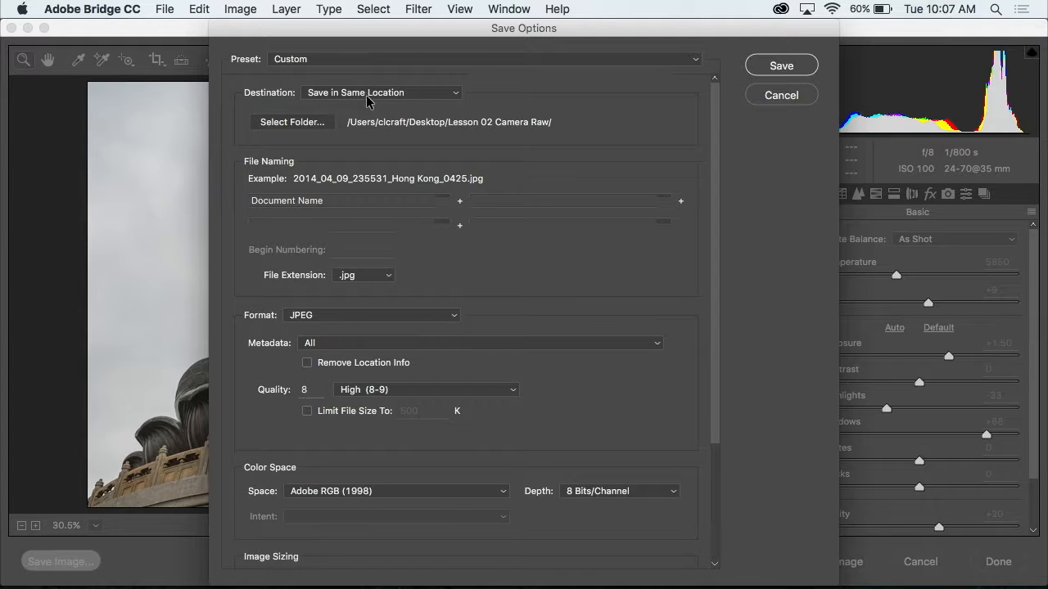
pyautogui.click(773, 66)
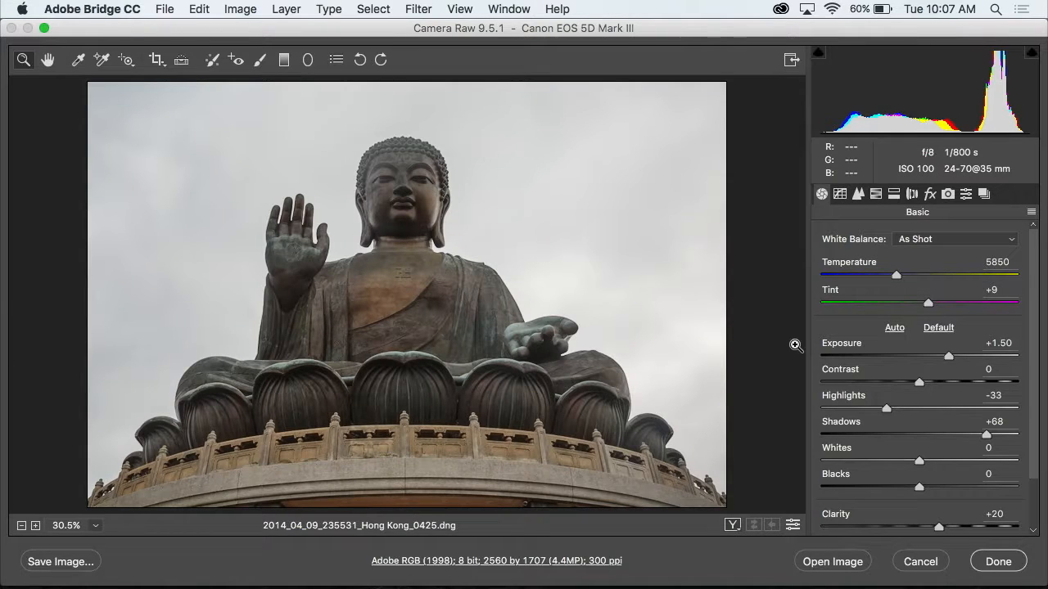
pyautogui.click(919, 562)
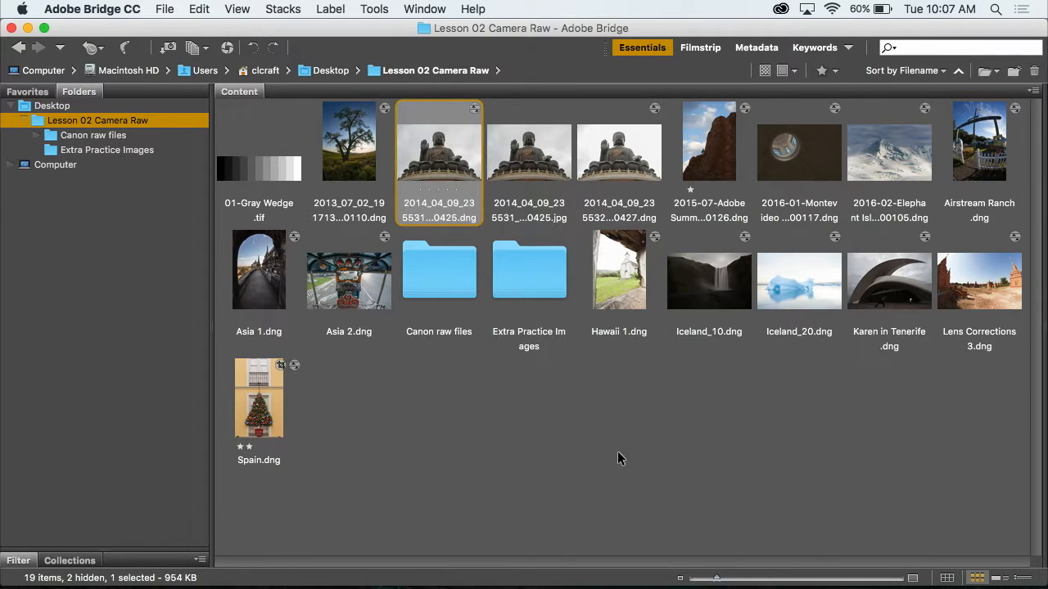
# Compare the Hong Kong_0425 DNG with the JPEG copy beside it in the Lesson 02 Camera Raw folder
pyautogui.click(617, 459)
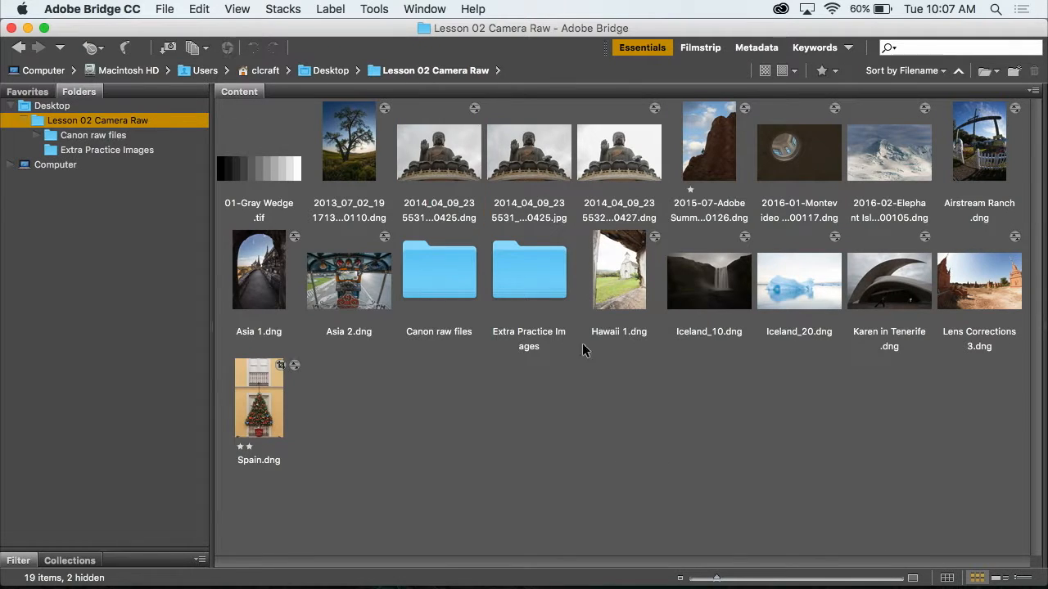
pyautogui.click(458, 155)
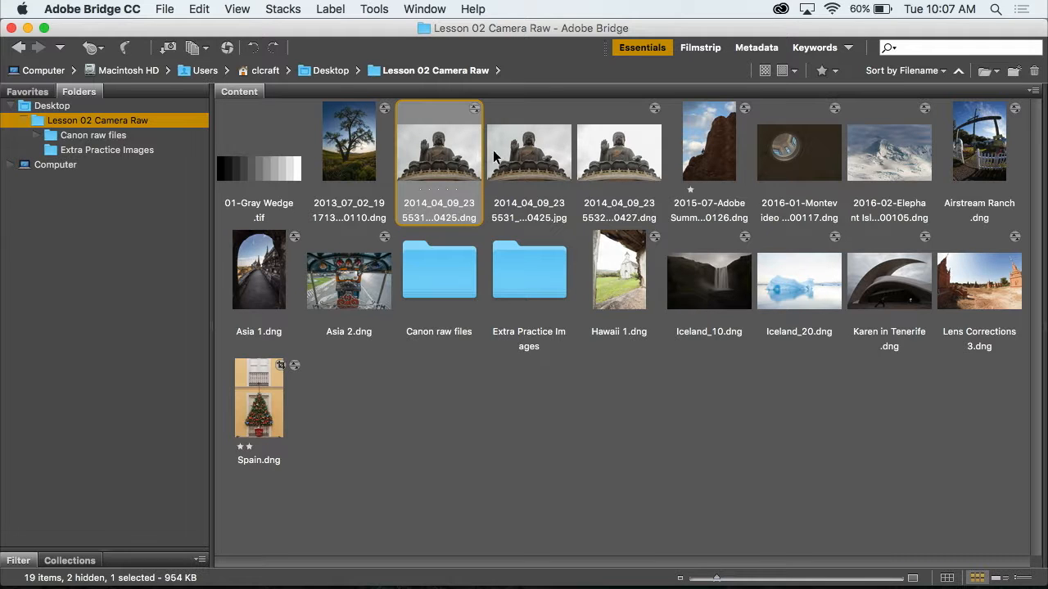
pyautogui.click(519, 156)
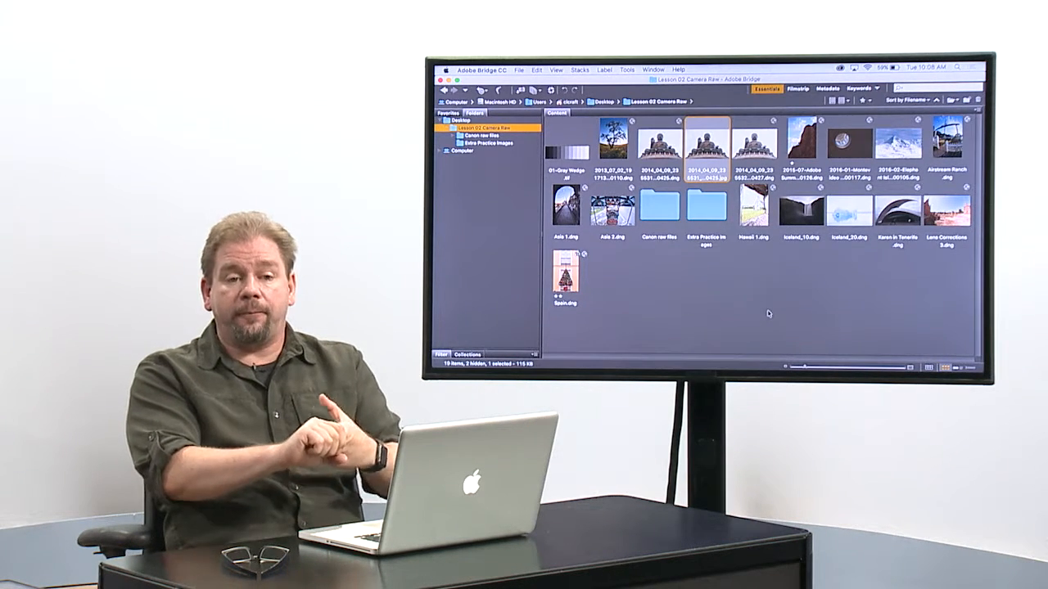
pyautogui.click(739, 286)
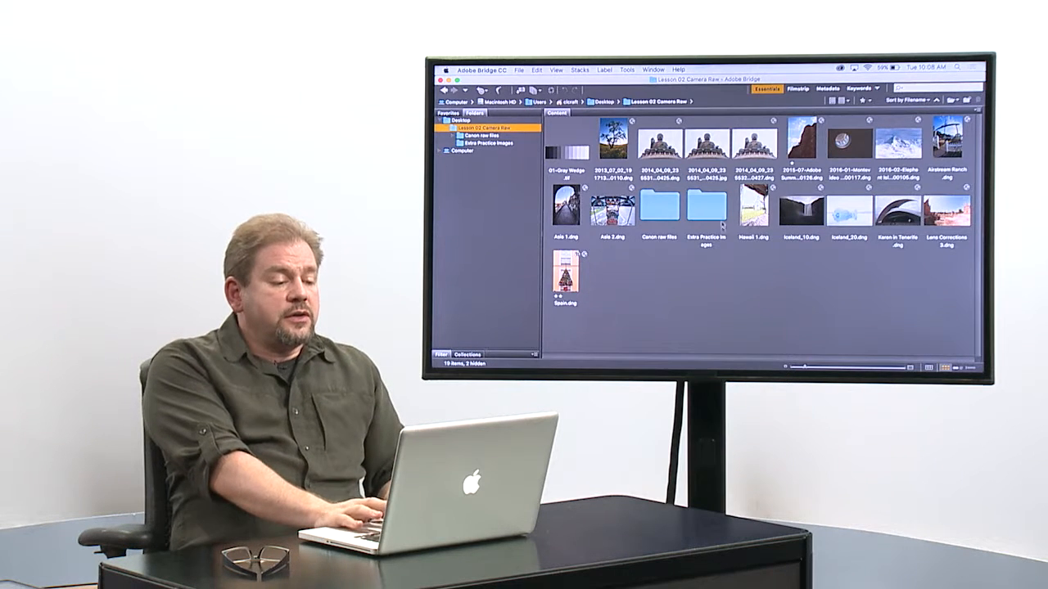
pyautogui.click(705, 146)
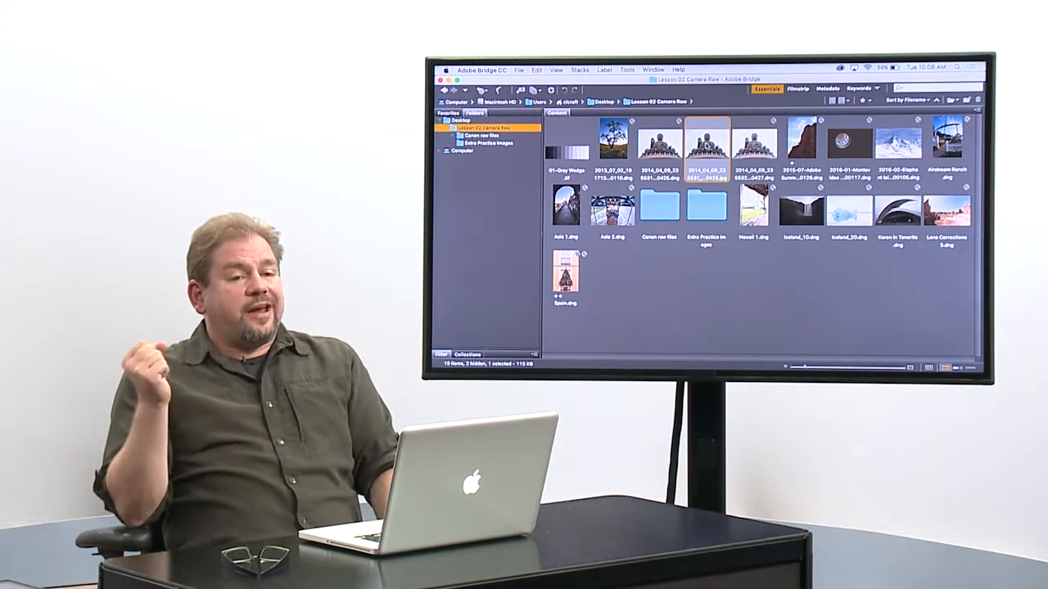